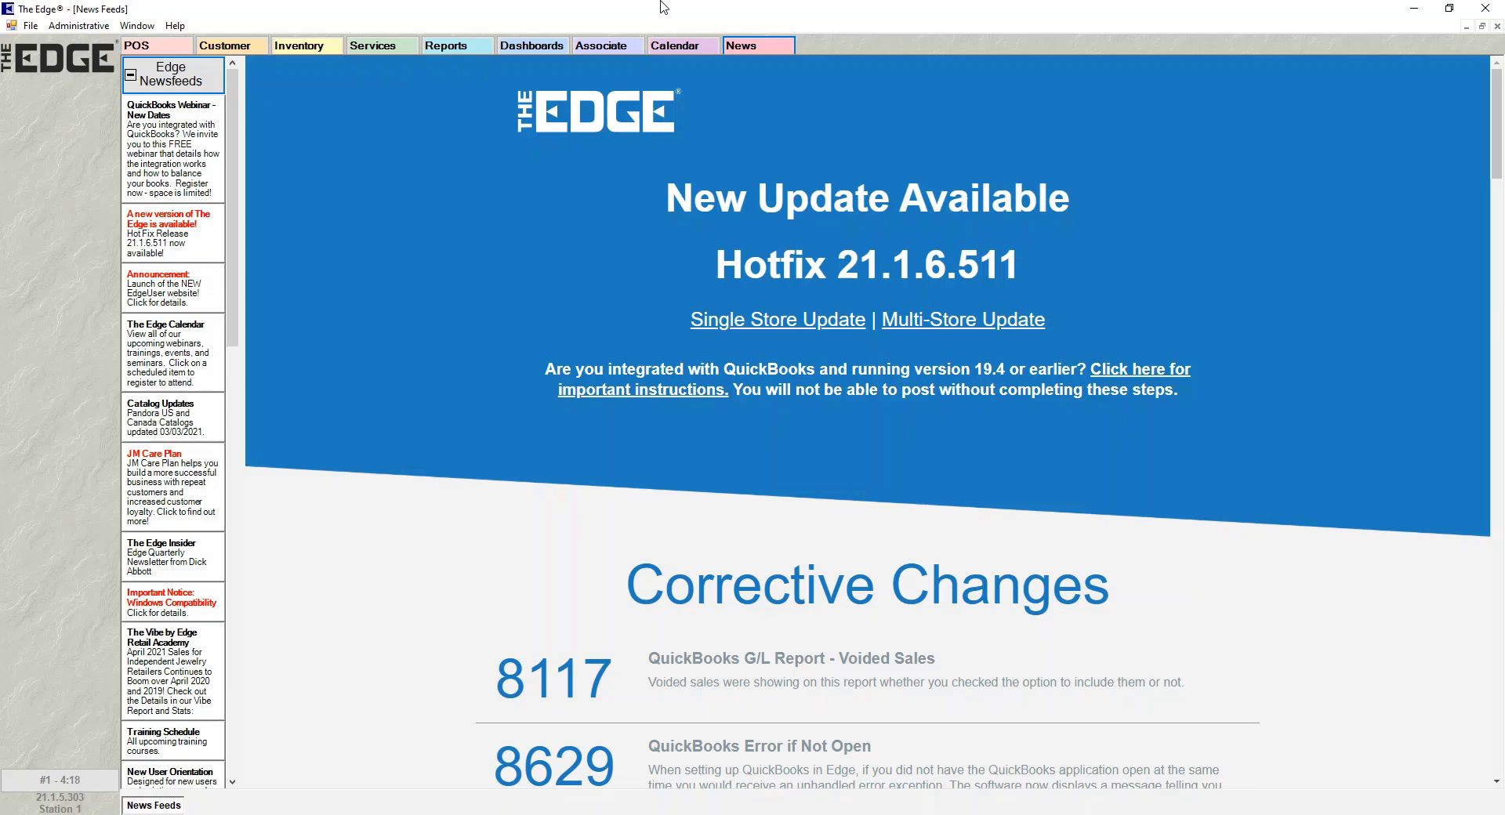
# - Bring up the inventory Category List from the Inventory tab's Categories section
pyautogui.click(301, 48)
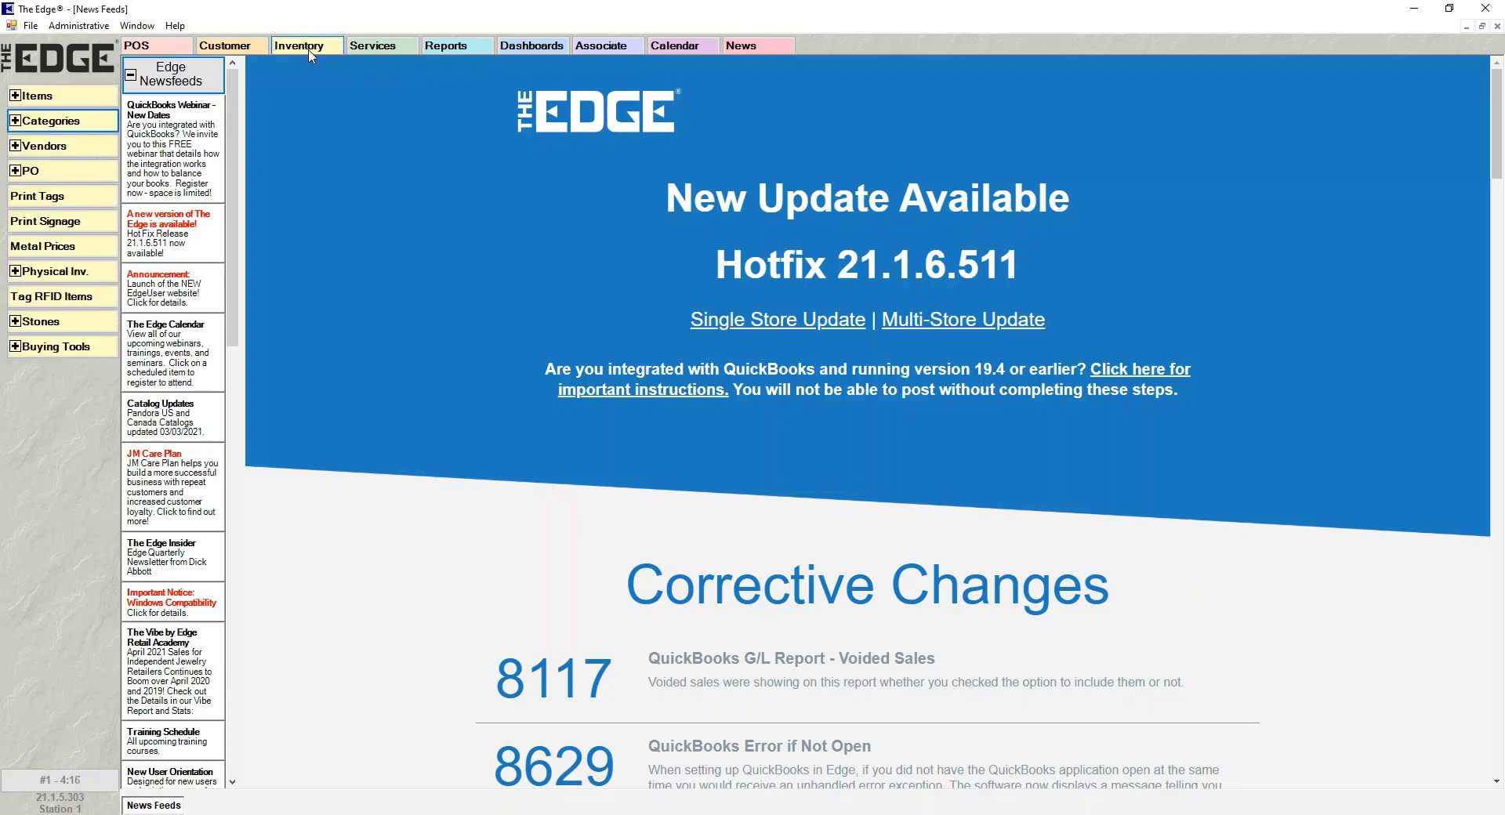
pyautogui.click(74, 121)
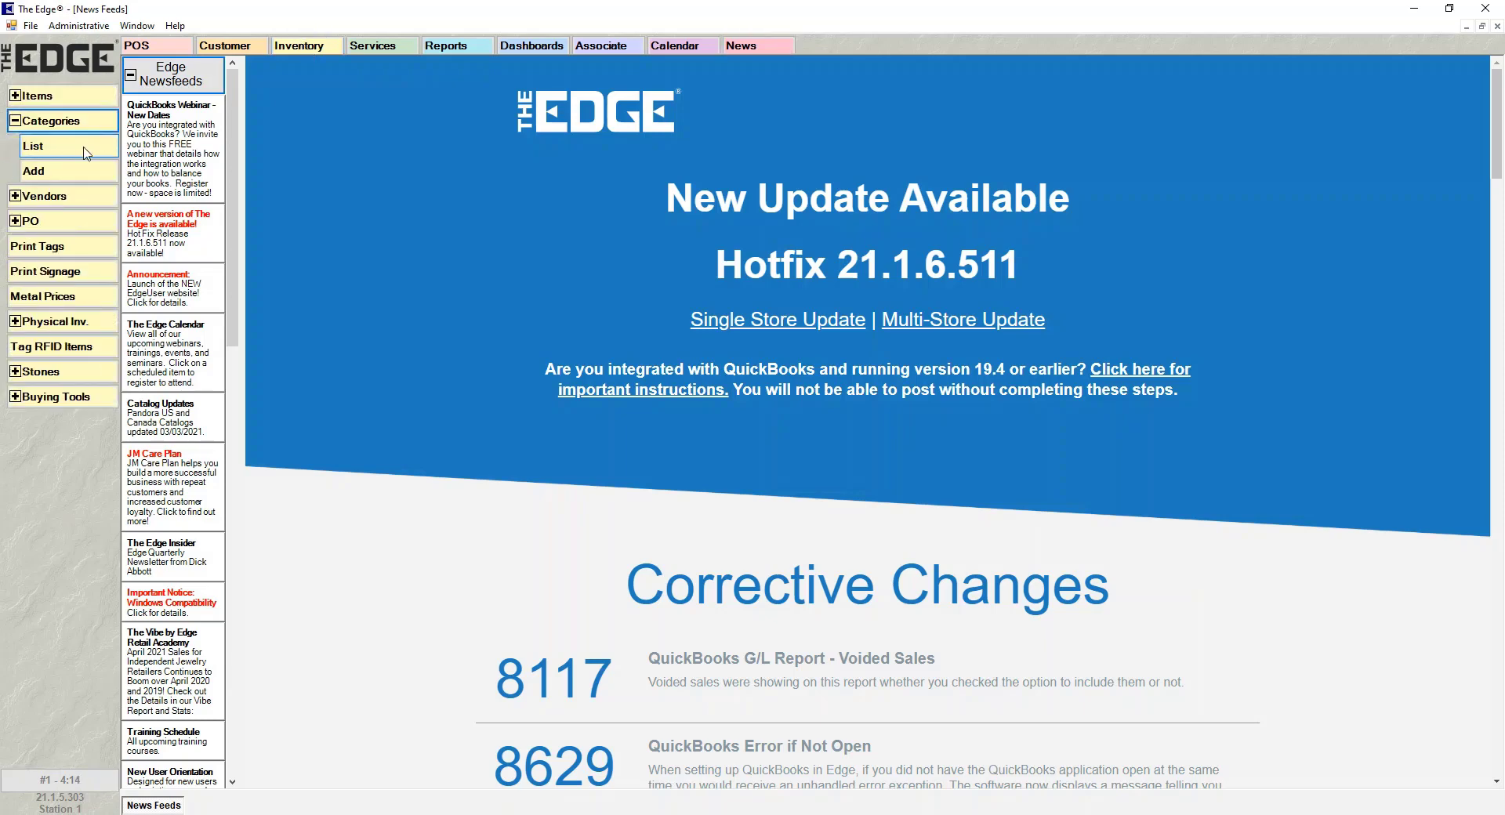
pyautogui.click(87, 152)
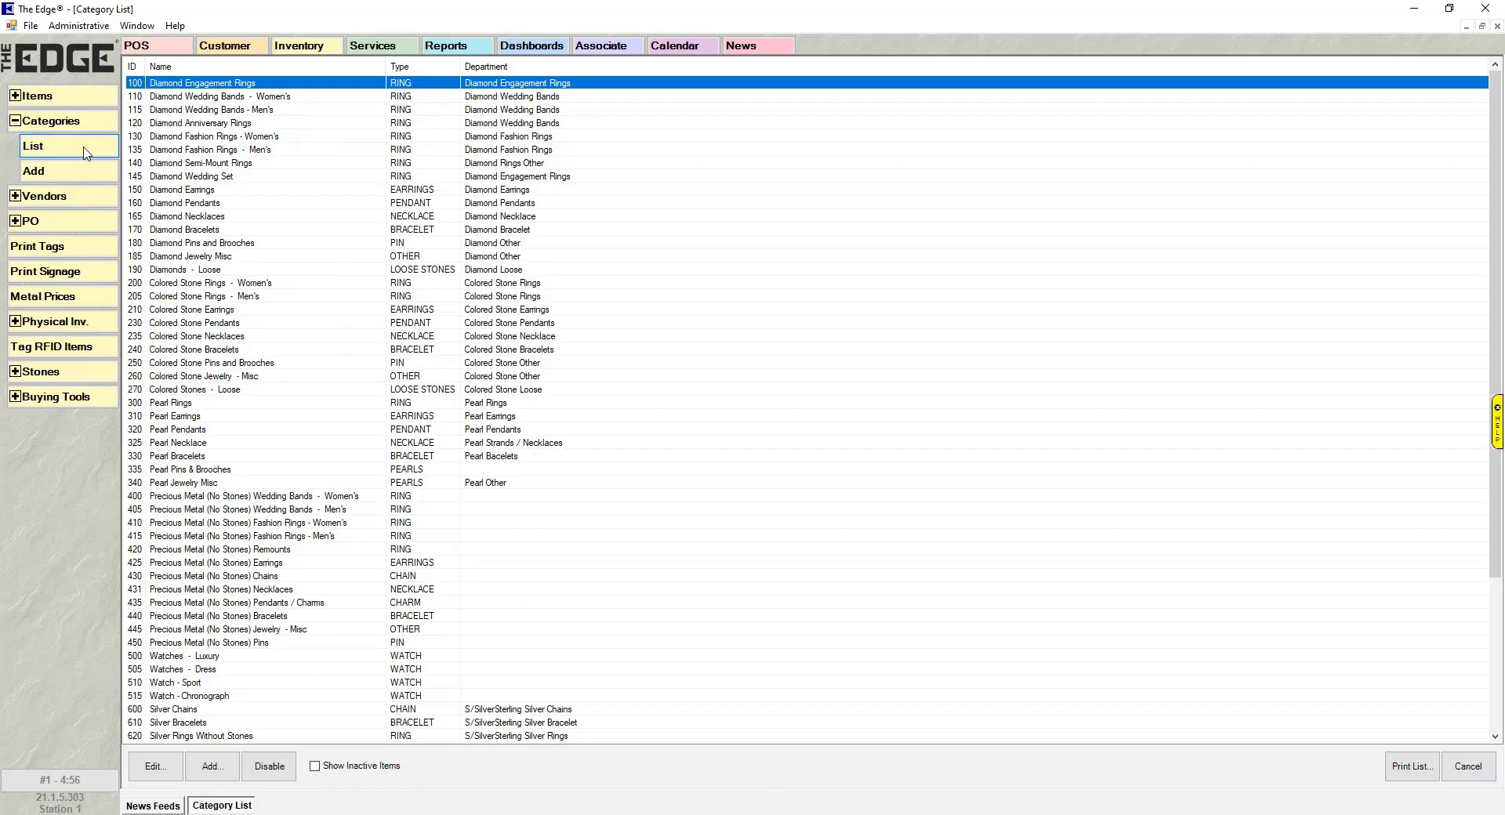
# - Open category 160 Diamond Pendants and view its Tags layout settings
pyautogui.doubleClick(209, 205)
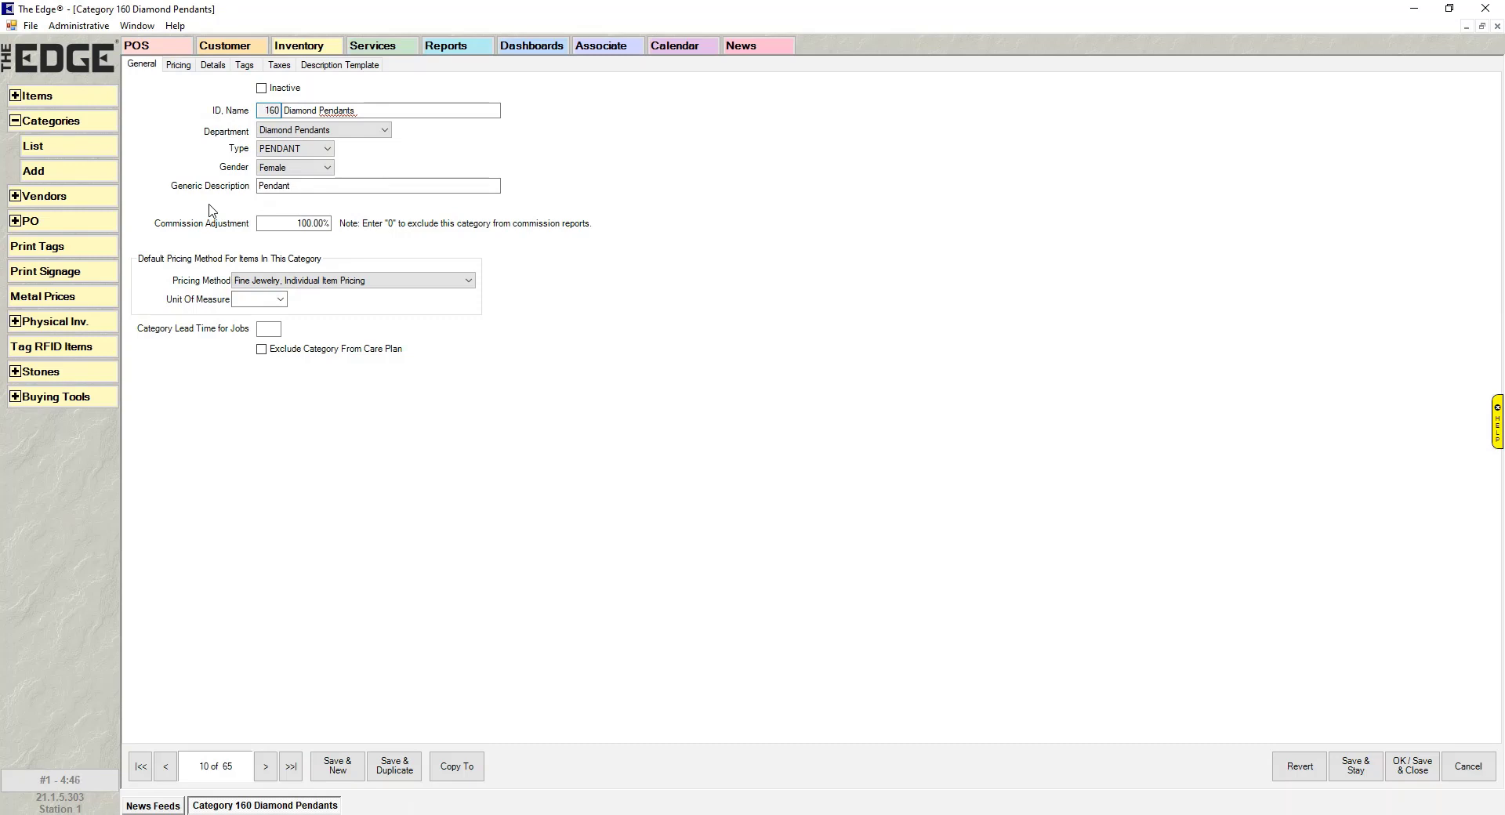
pyautogui.click(245, 66)
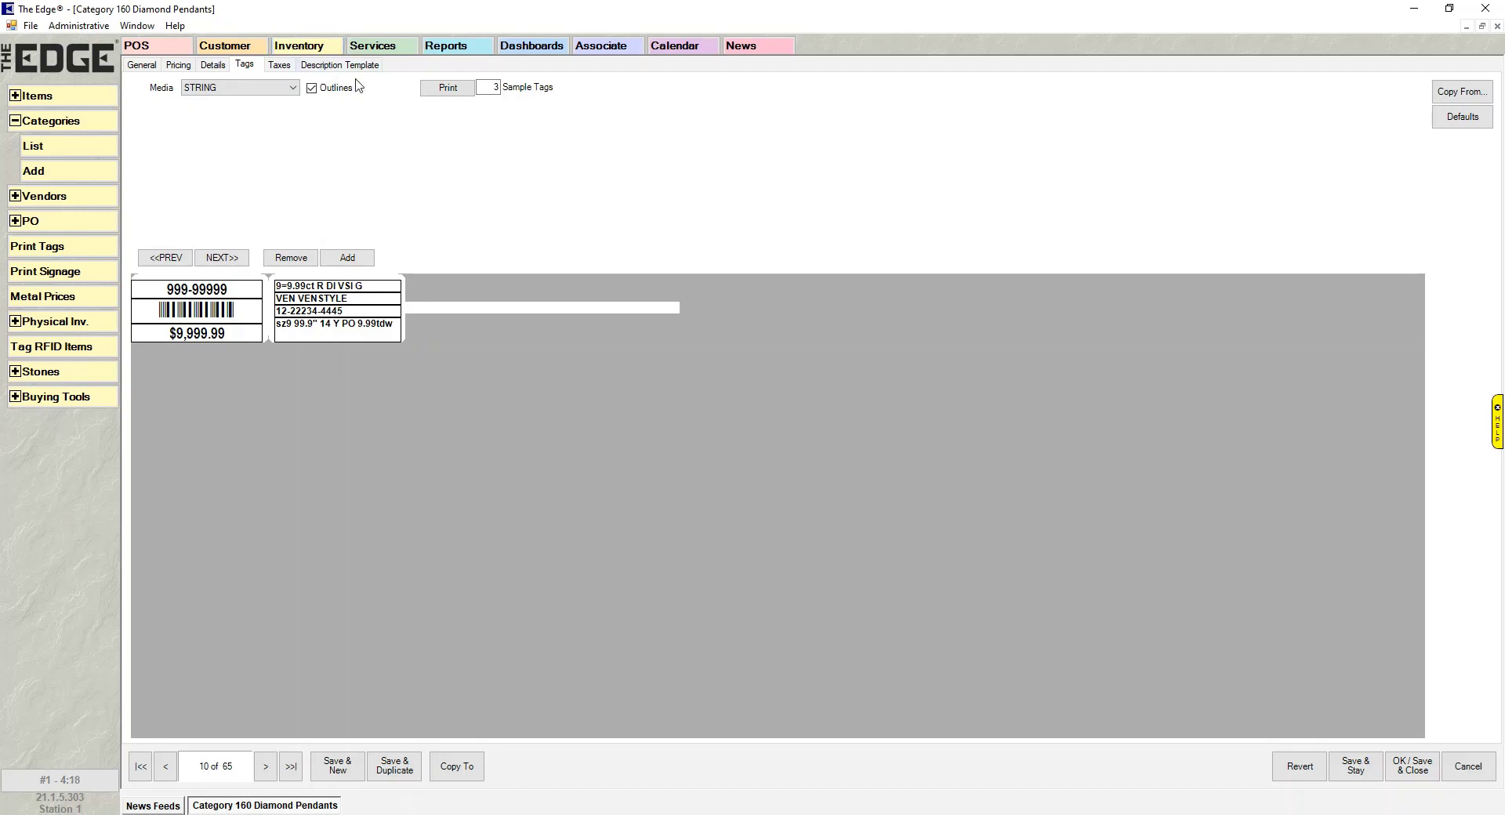
# - Try DUMBELL tag media, return to STRING, and toggle field outlines off and back on
pyautogui.click(289, 88)
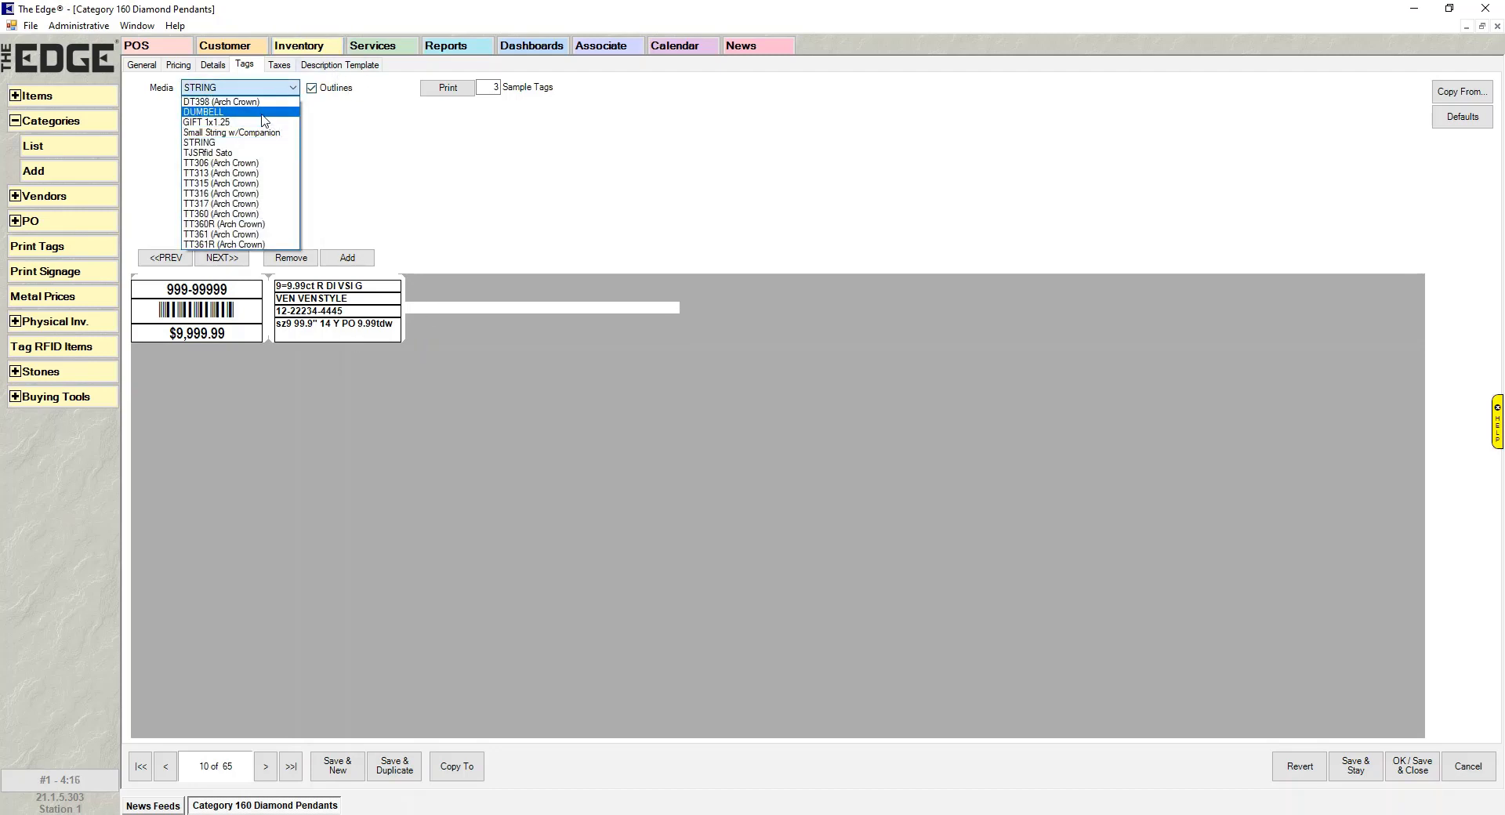
pyautogui.click(263, 112)
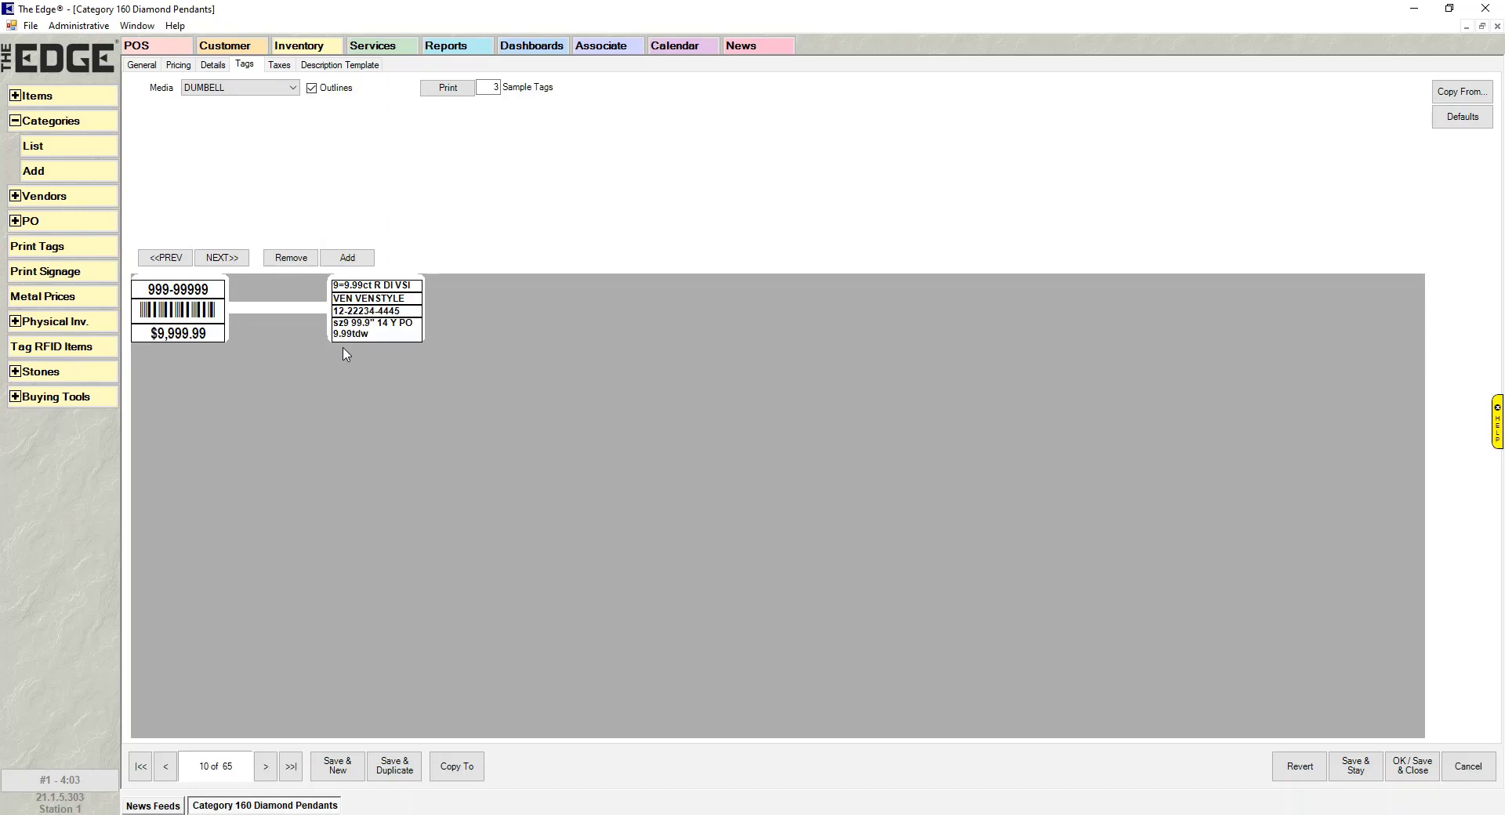
pyautogui.click(285, 90)
pyautogui.click(262, 142)
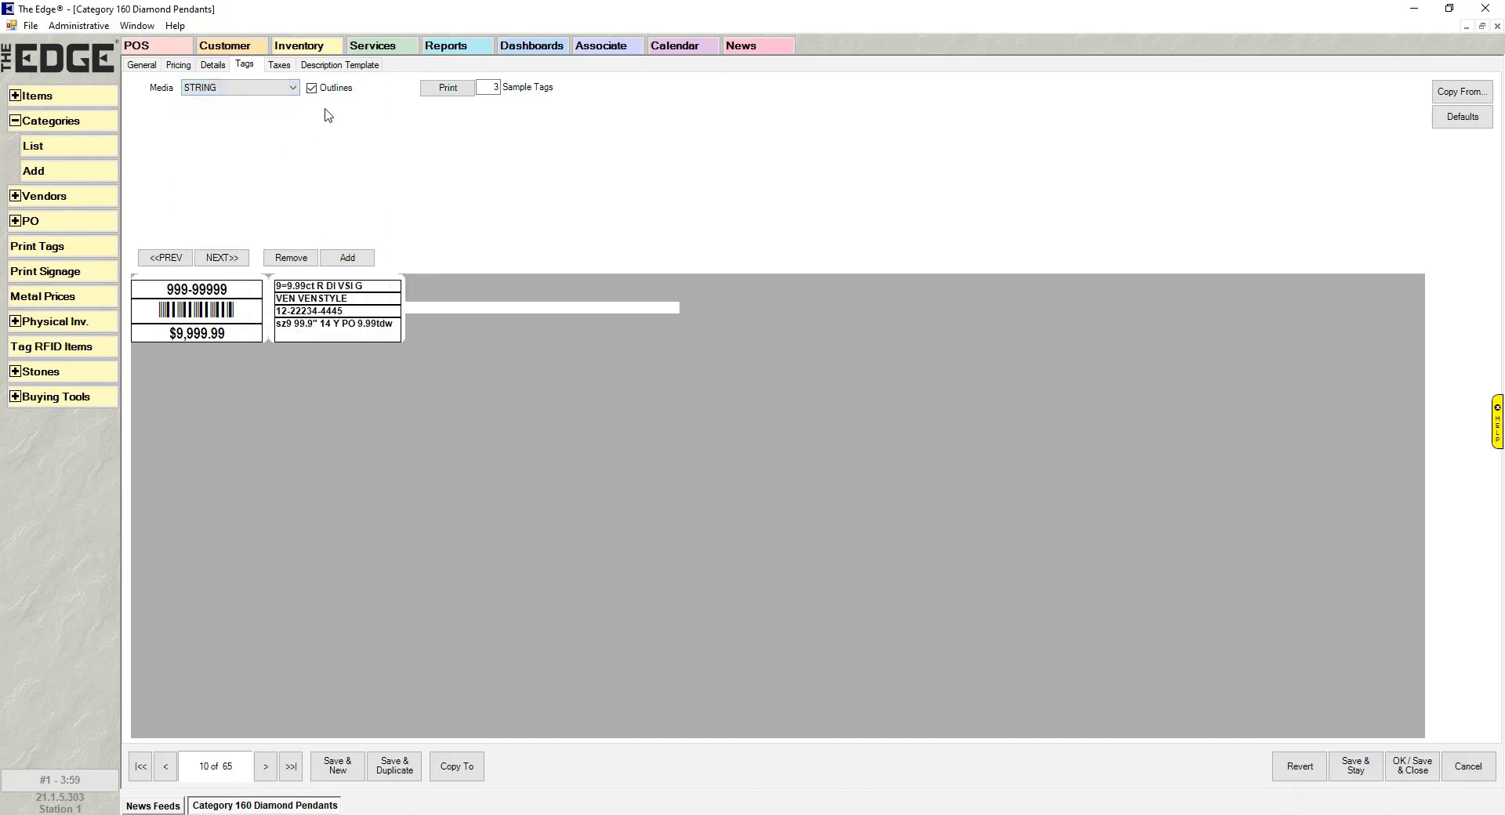
pyautogui.click(311, 88)
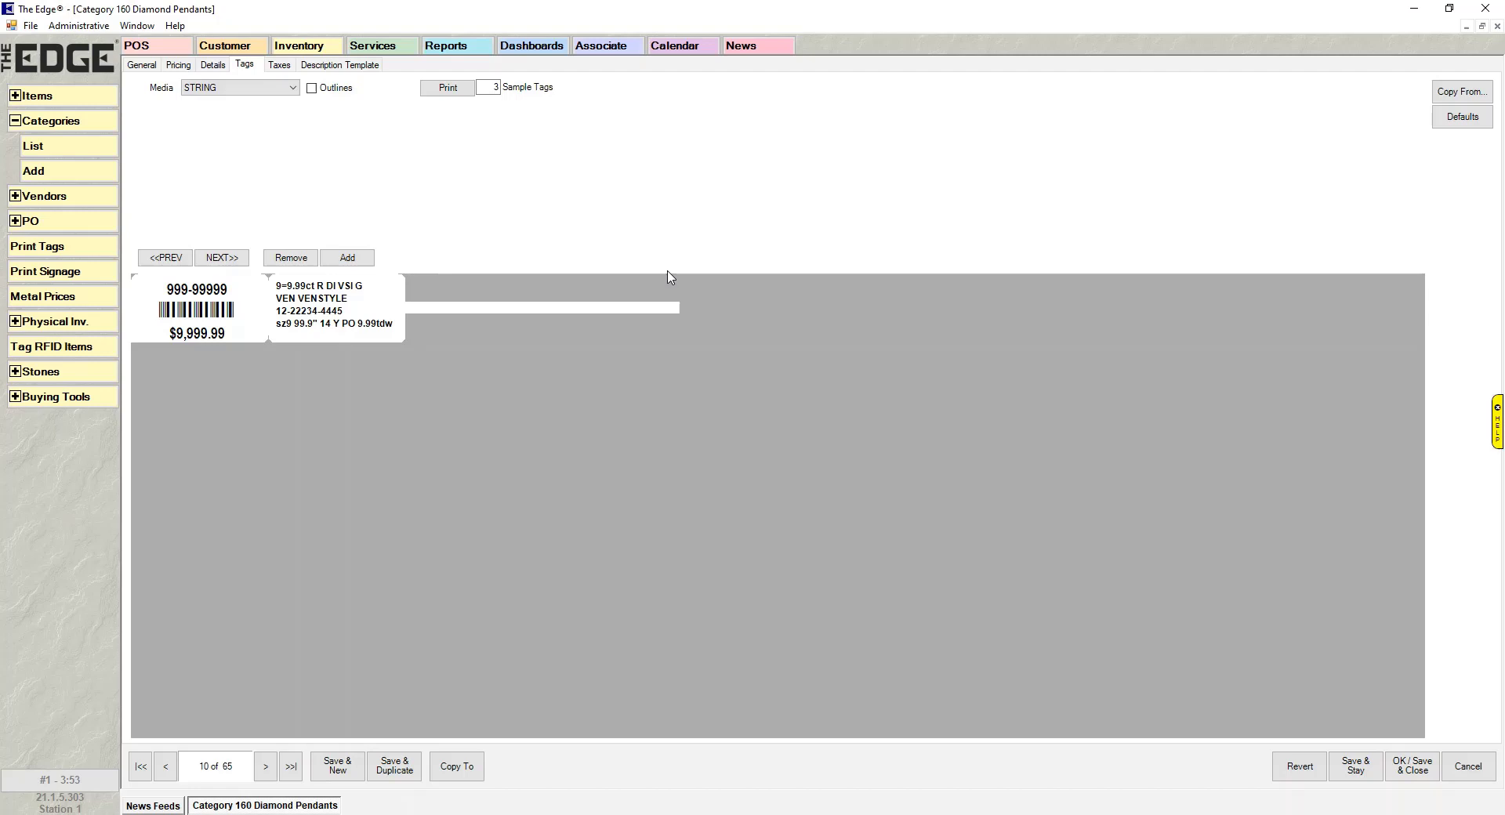
pyautogui.click(311, 88)
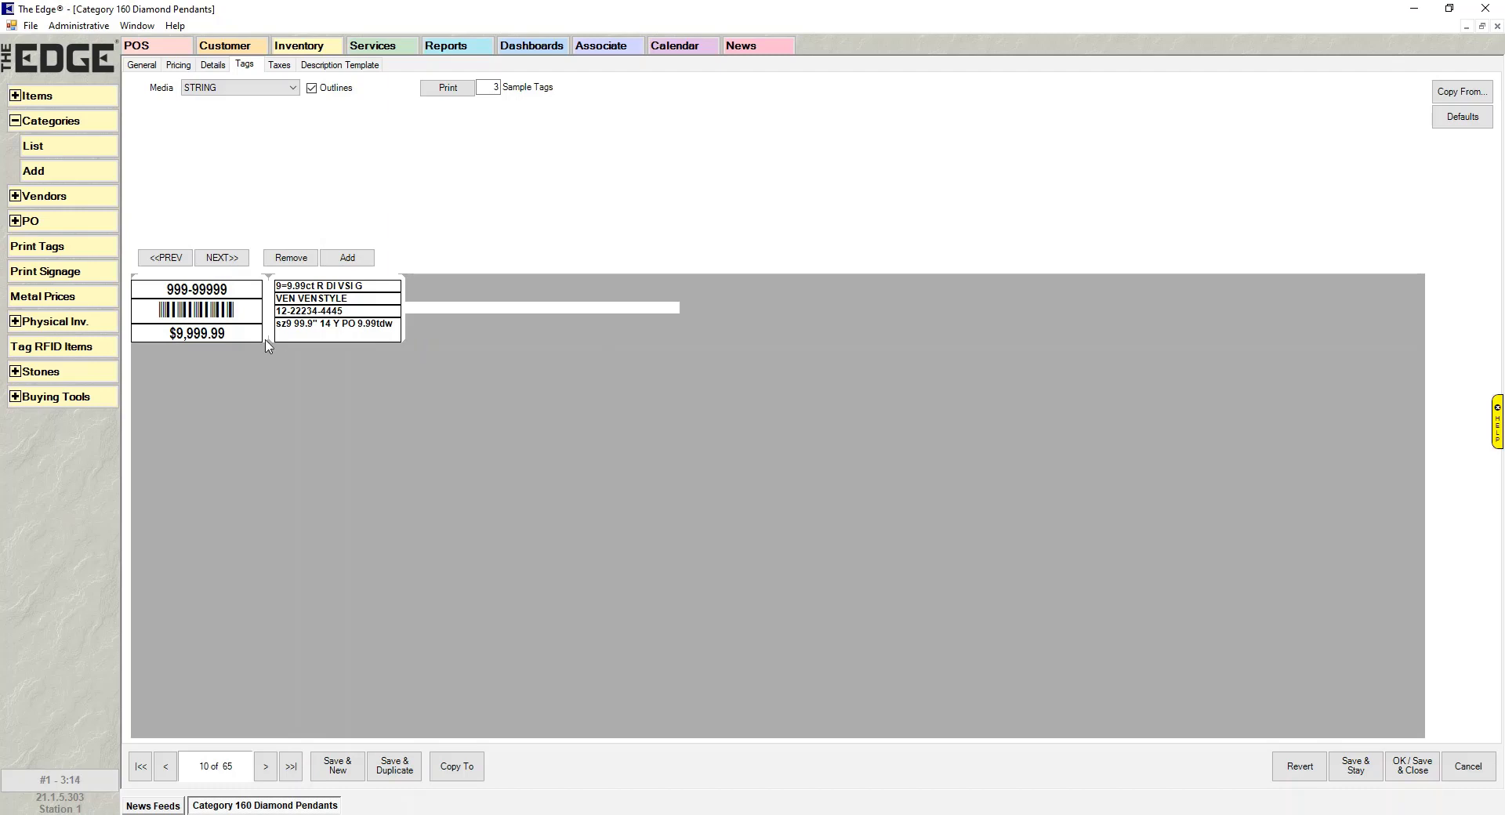
# - Add a blank field and place it below the tags at 192×32, left 168, top 104
pyautogui.click(347, 258)
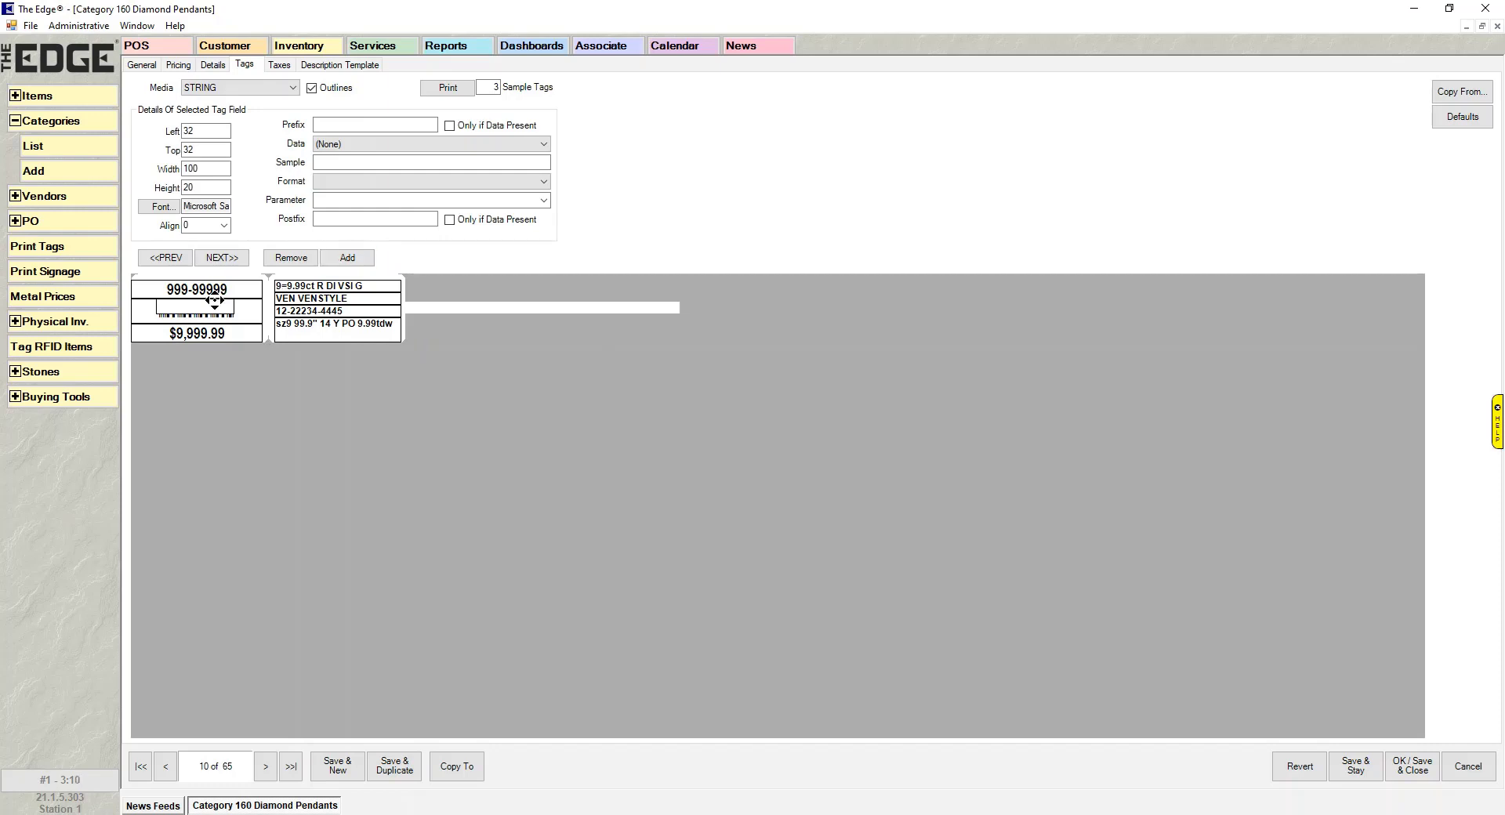
pyautogui.moveTo(214, 300); pyautogui.dragTo(263, 368)
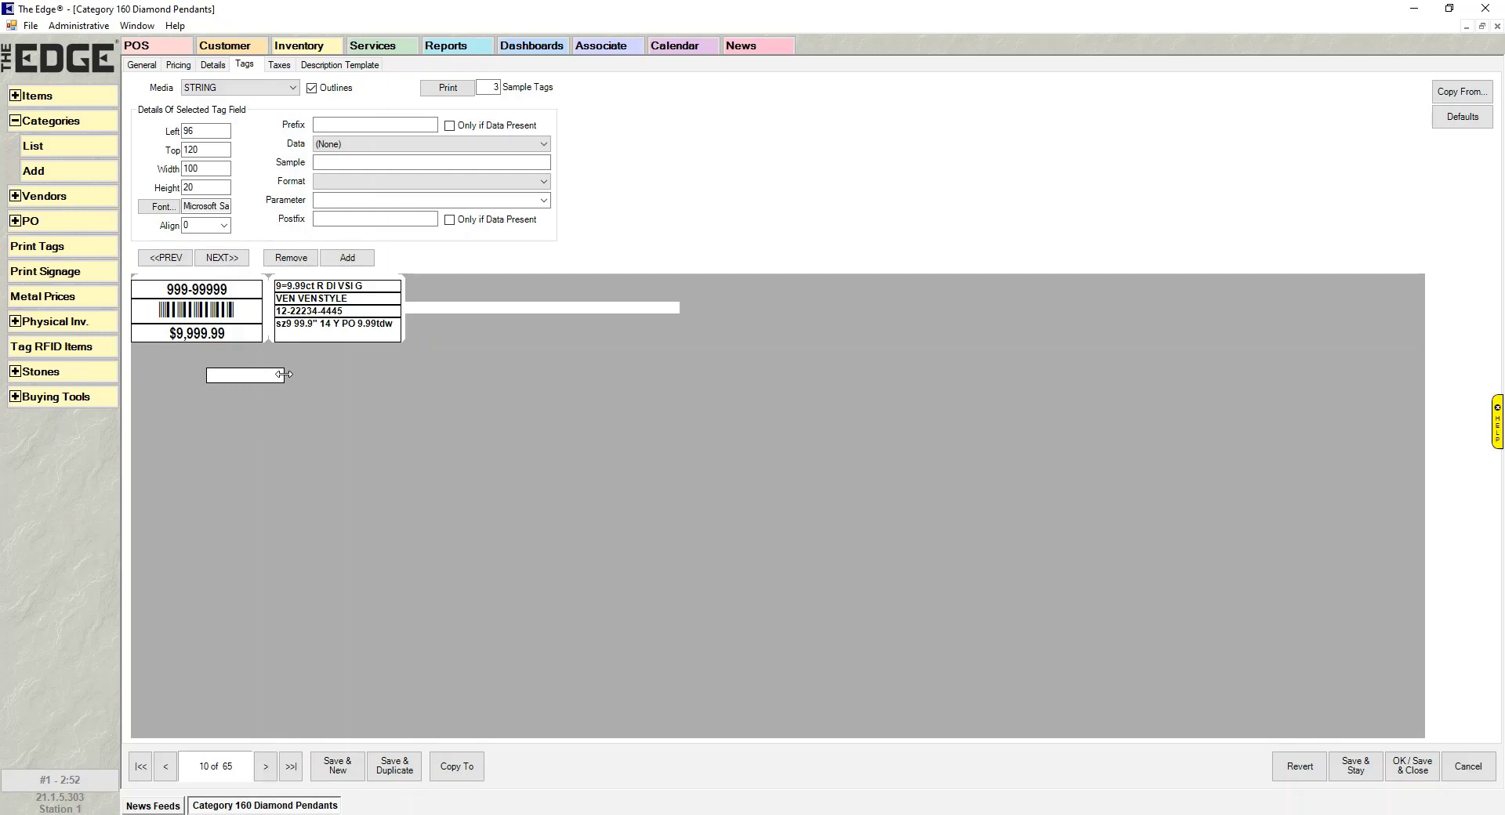
pyautogui.moveTo(283, 374); pyautogui.dragTo(354, 375)
pyautogui.moveTo(274, 381)
pyautogui.mouseDown()
pyautogui.moveTo(274, 477)
pyautogui.moveTo(268, 388)
pyautogui.mouseUp()
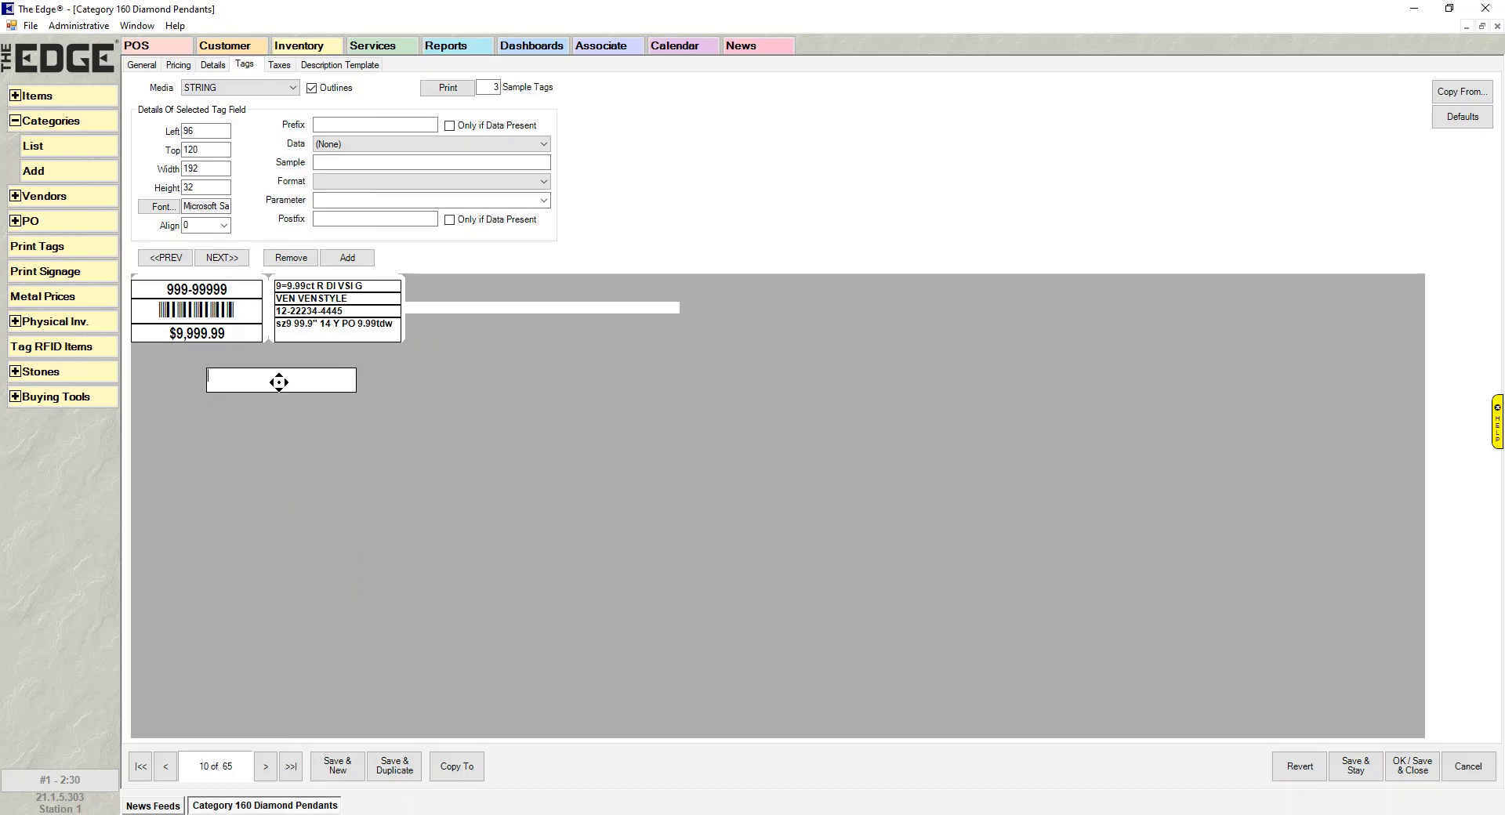
pyautogui.moveTo(279, 382); pyautogui.dragTo(332, 369)
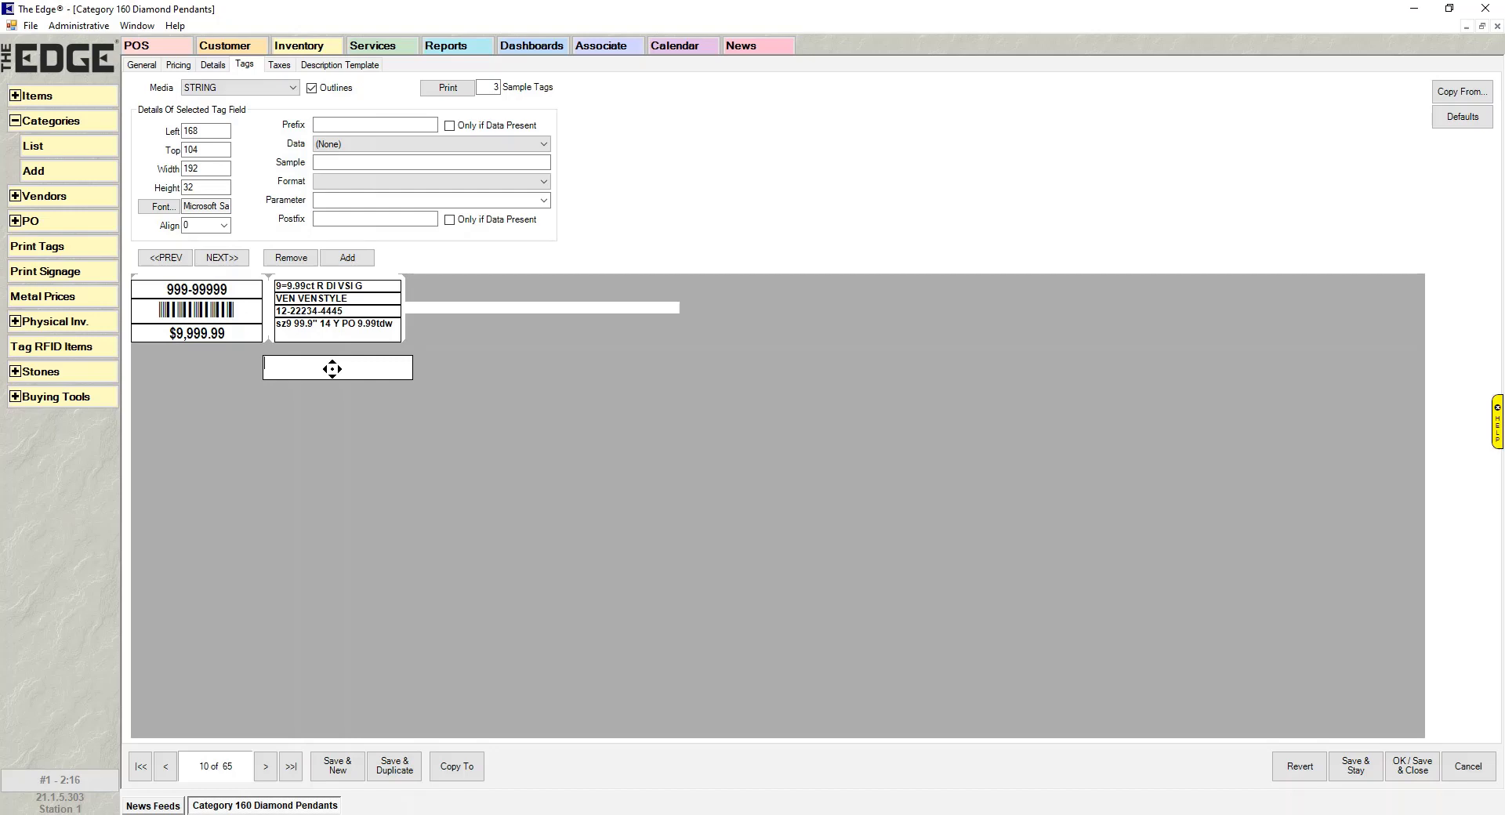
# - Test wider and taller sizes with Shift+arrow keys, ending the field at 192 wide, 28 high
pyautogui.moveTo(332, 369); pyautogui.dragTo(332, 369)
pyautogui.hotkey('shift', 'Right')
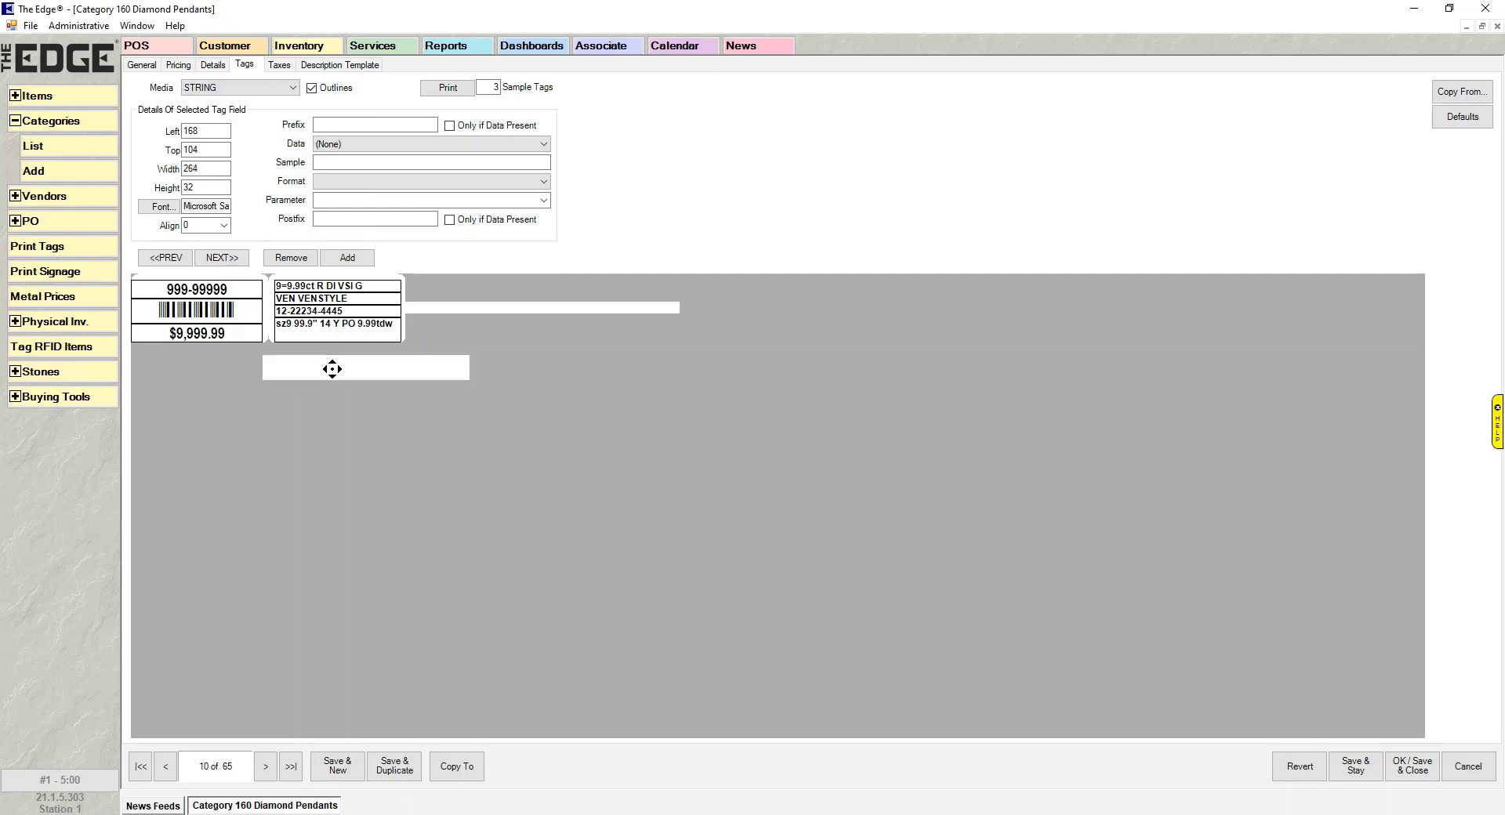
pyautogui.hotkey('shift', 'Right')
pyautogui.hotkey('shift', 'Right')
pyautogui.hotkey('shift', 'Right')
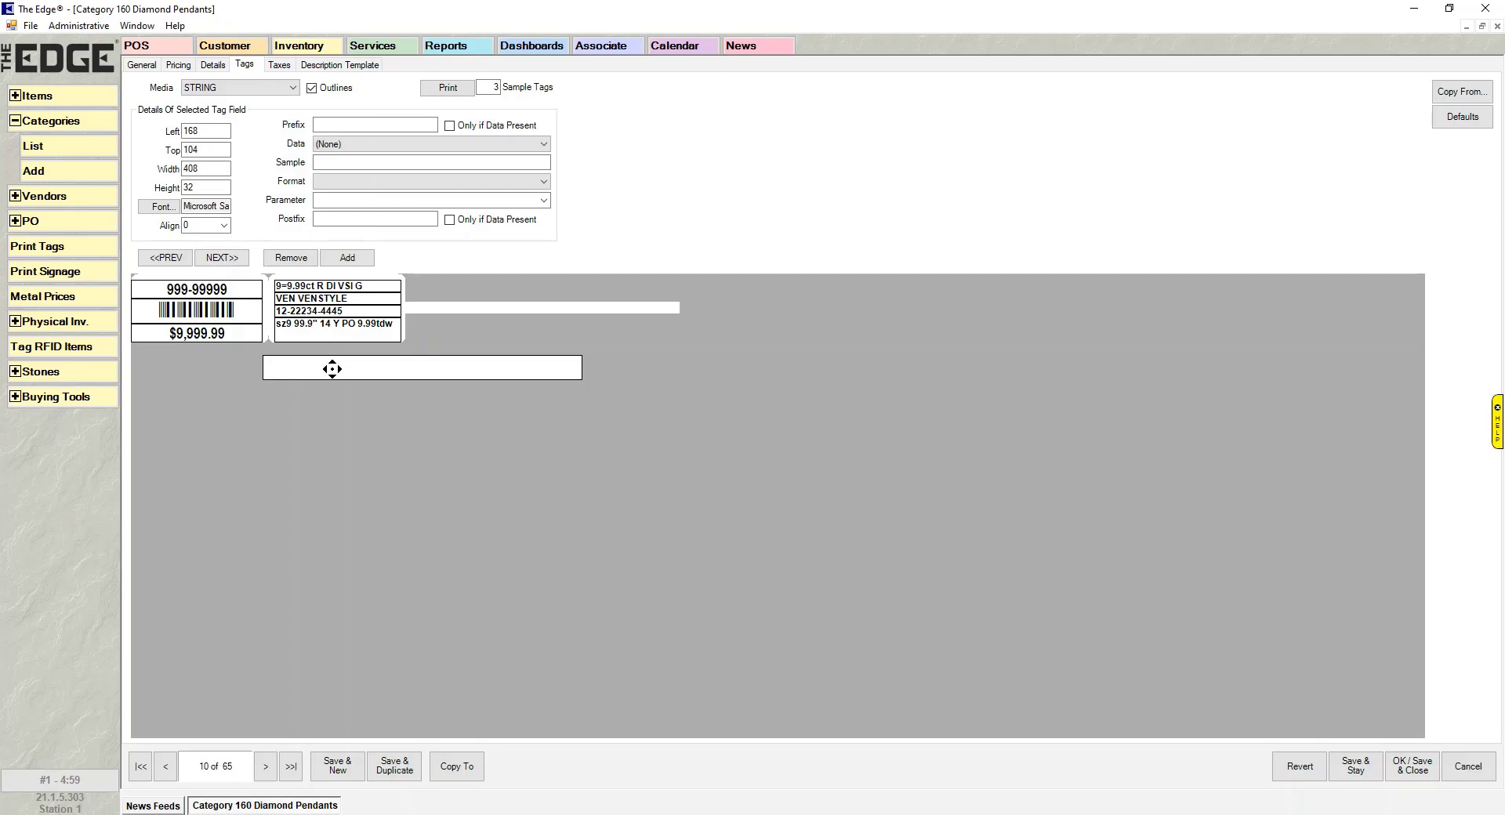
pyautogui.hotkey('shift', 'Left')
pyautogui.hotkey('shift', 'Left')
pyautogui.hotkey('shift', 'Left')
pyautogui.hotkey('shift', 'Left')
pyautogui.hotkey('shift', 'Left')
pyautogui.hotkey('shift', 'Left')
pyautogui.hotkey('shift', 'Left')
pyautogui.hotkey('shift', 'Left')
pyautogui.hotkey('shift', 'Left')
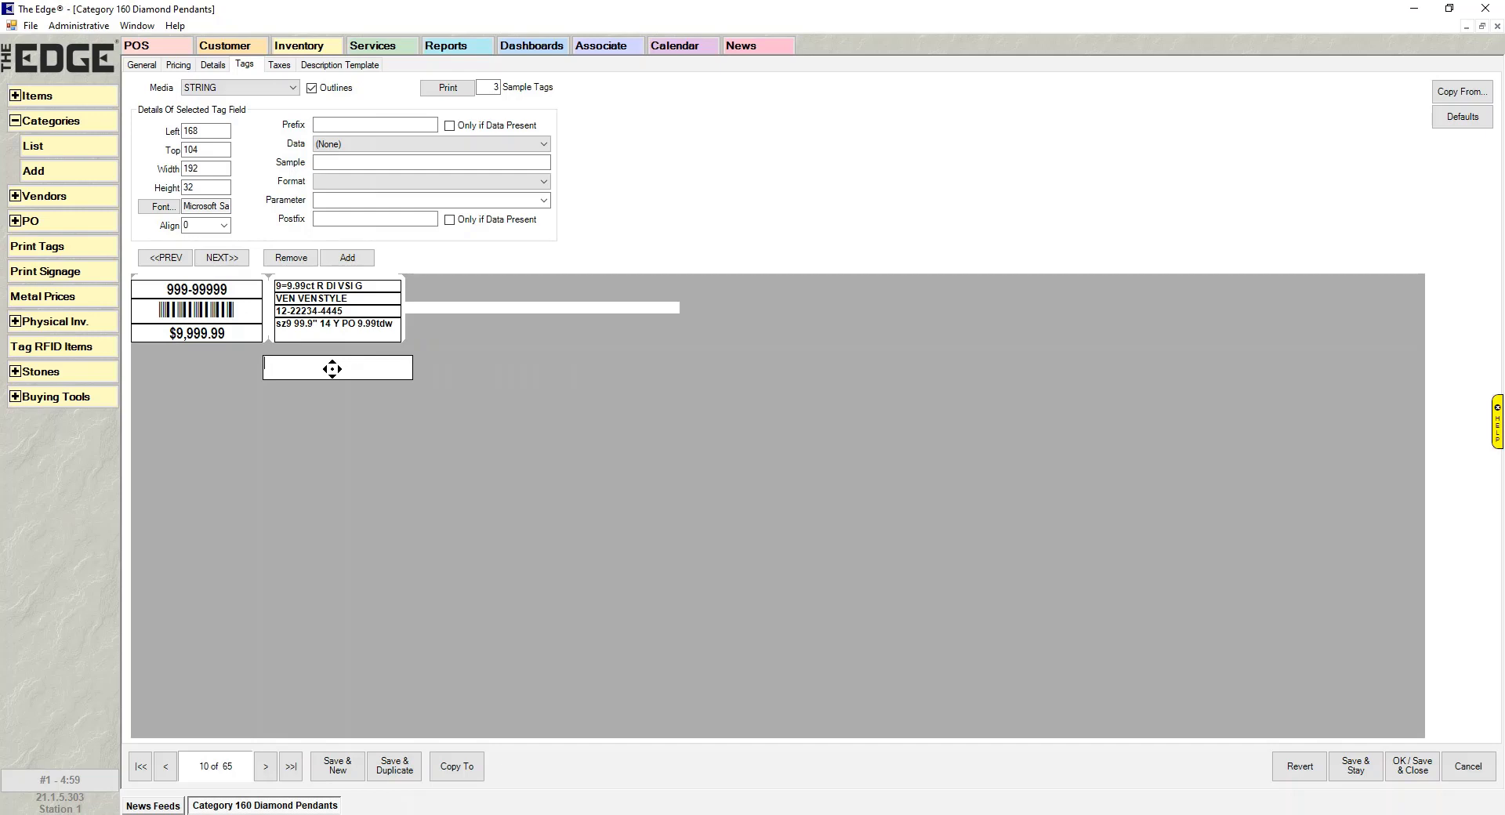
pyautogui.hotkey('shift', 'Down')
pyautogui.hotkey('shift', 'Down')
pyautogui.hotkey('shift', 'Down')
pyautogui.hotkey('shift', 'Down')
pyautogui.hotkey('shift', 'Down')
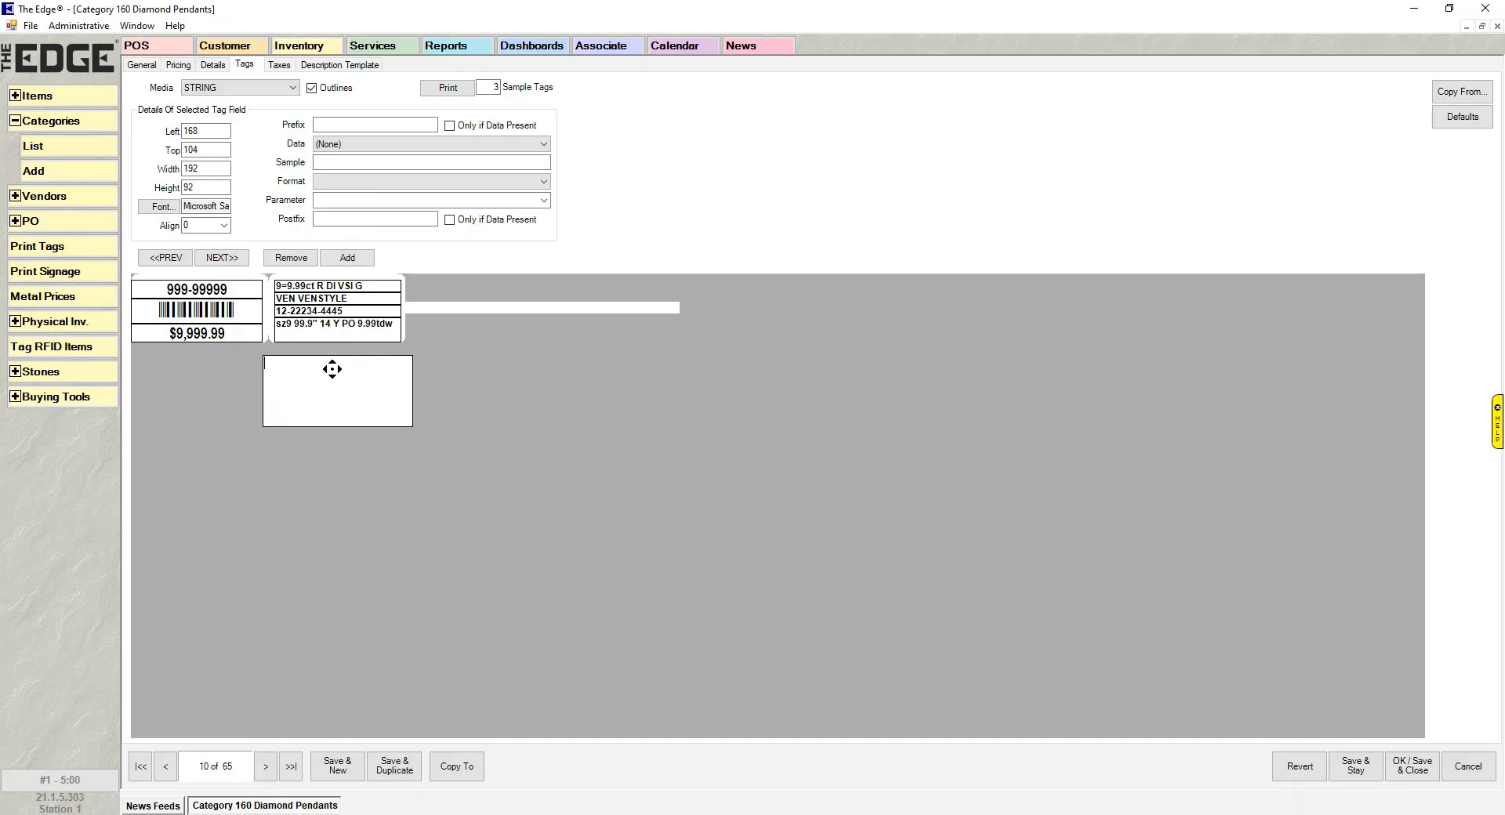
pyautogui.hotkey('shift', 'Up')
pyautogui.hotkey('shift', 'Up')
pyautogui.hotkey('shift', 'Up')
pyautogui.hotkey('shift', 'Up')
pyautogui.hotkey('shift', 'Up')
pyautogui.hotkey('shift', 'Up')
pyautogui.hotkey('shift', 'Up')
pyautogui.hotkey('shift', 'Up')
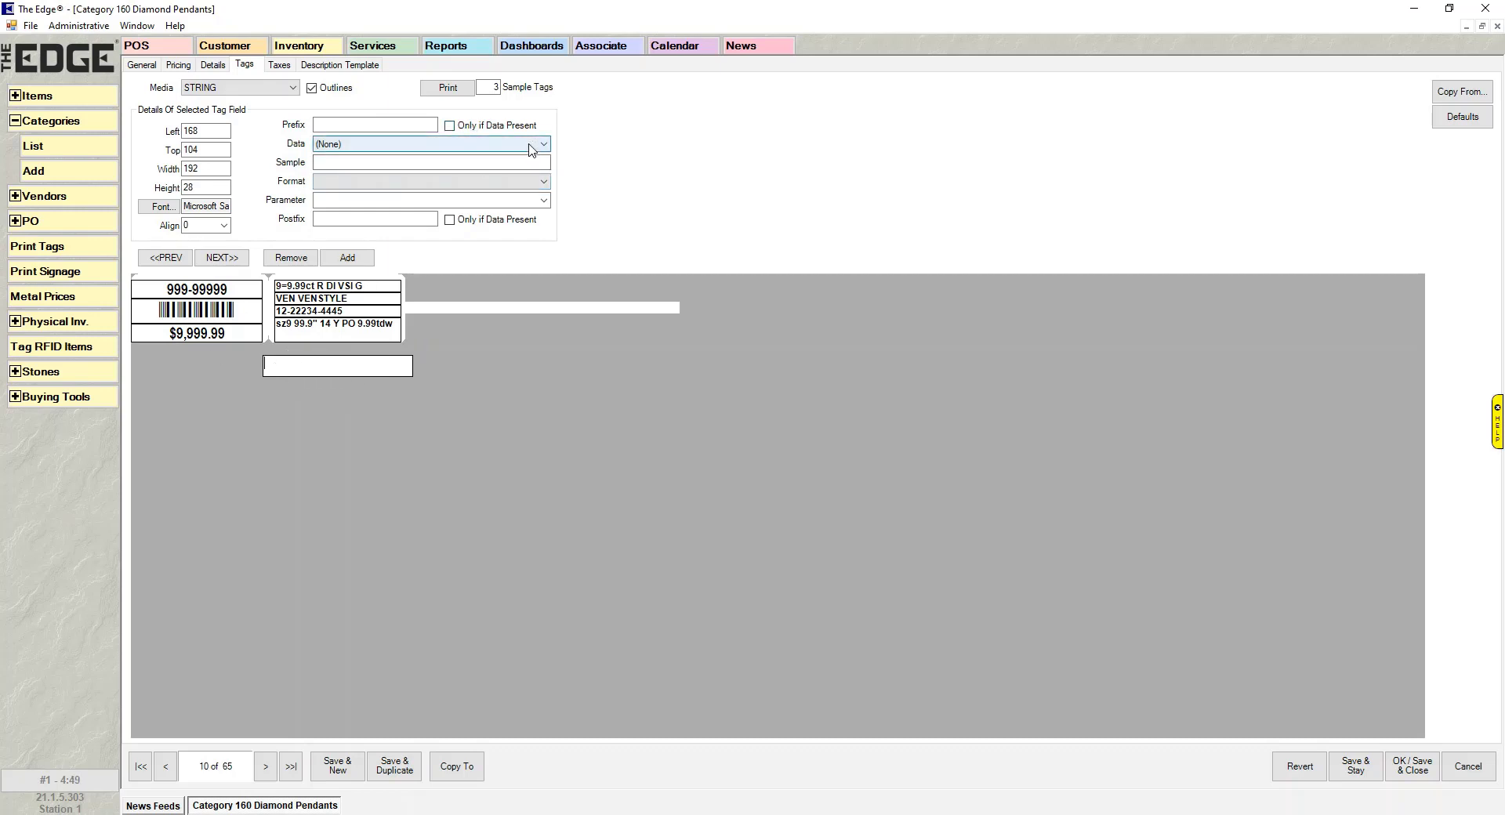
# - Browse the field's Data choices and give it the prefix text 'Edge Jewelers'
pyautogui.click(321, 147)
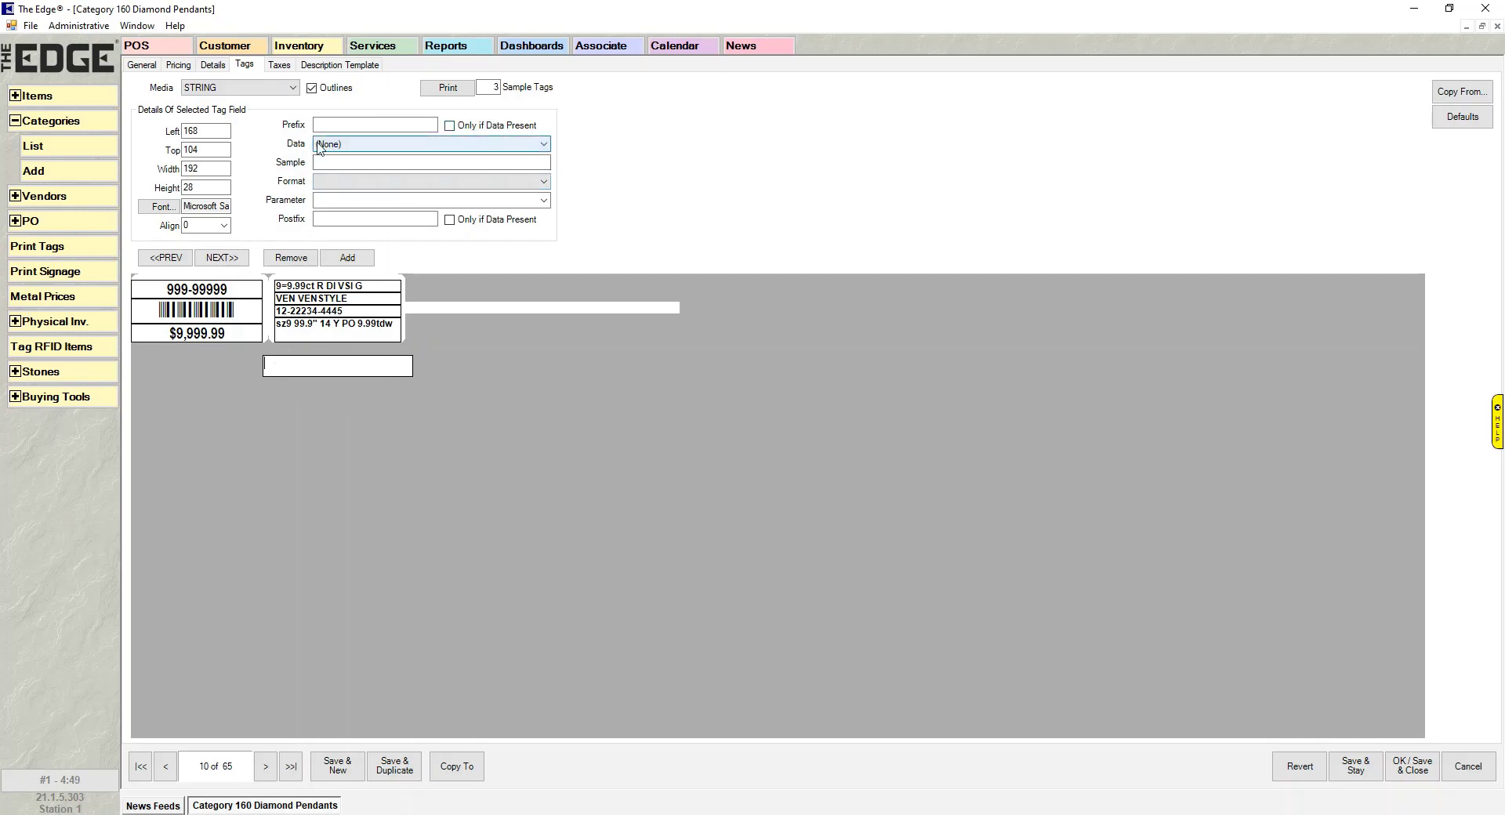
pyautogui.click(541, 146)
pyautogui.click(508, 151)
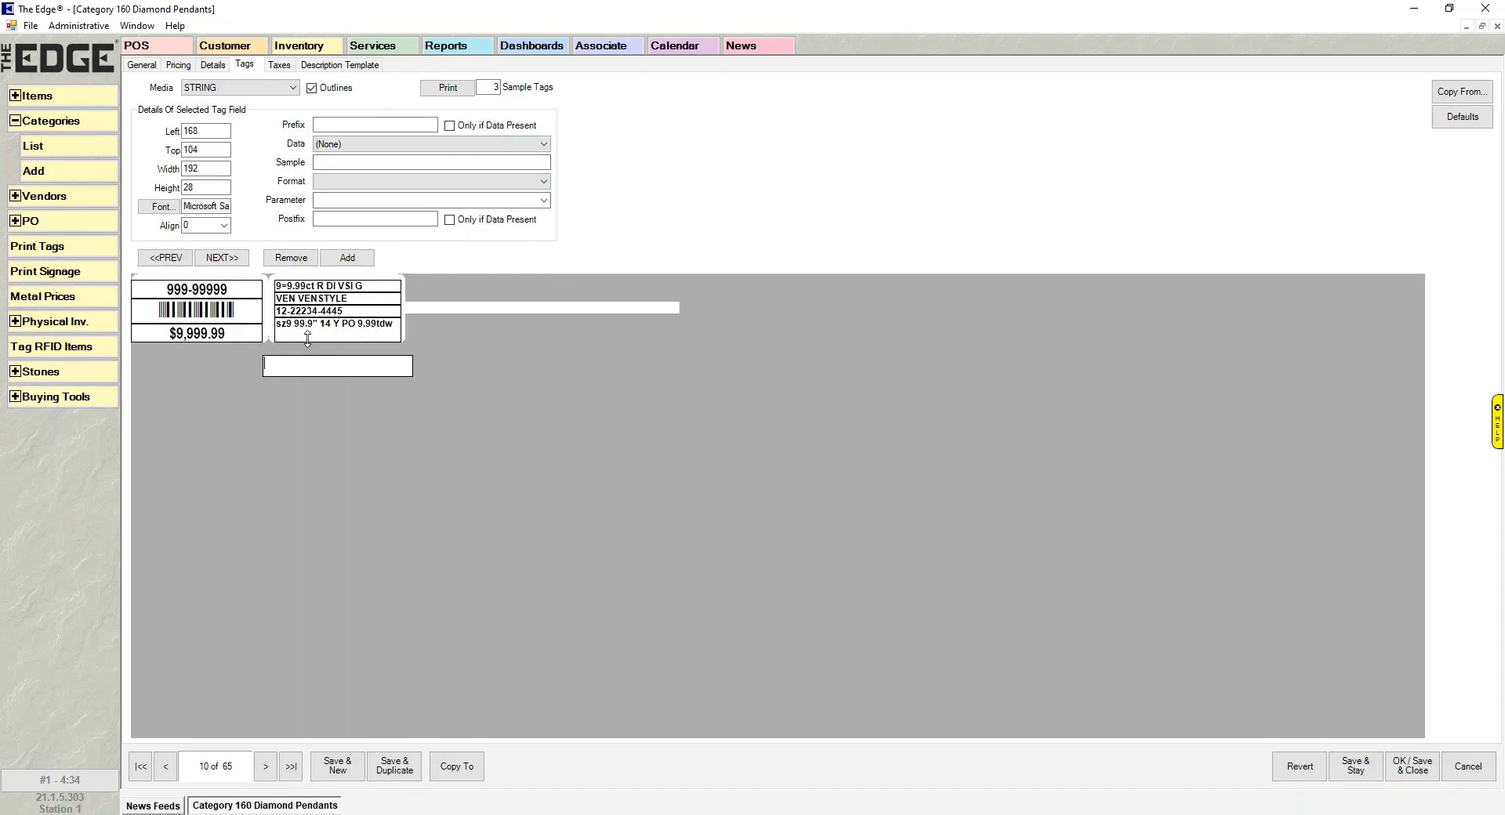
pyautogui.click(366, 125)
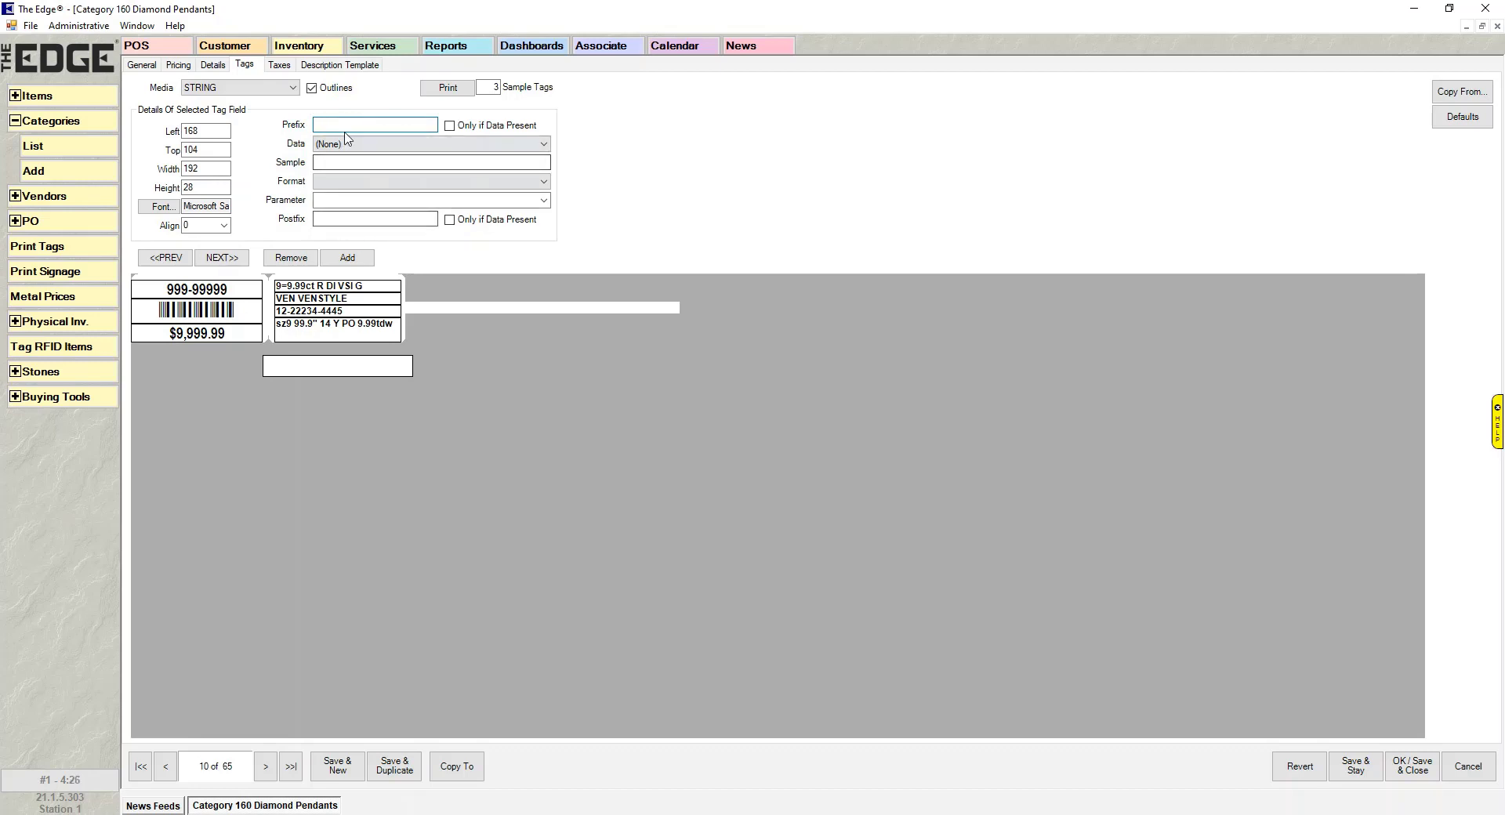
pyautogui.write('Ed')
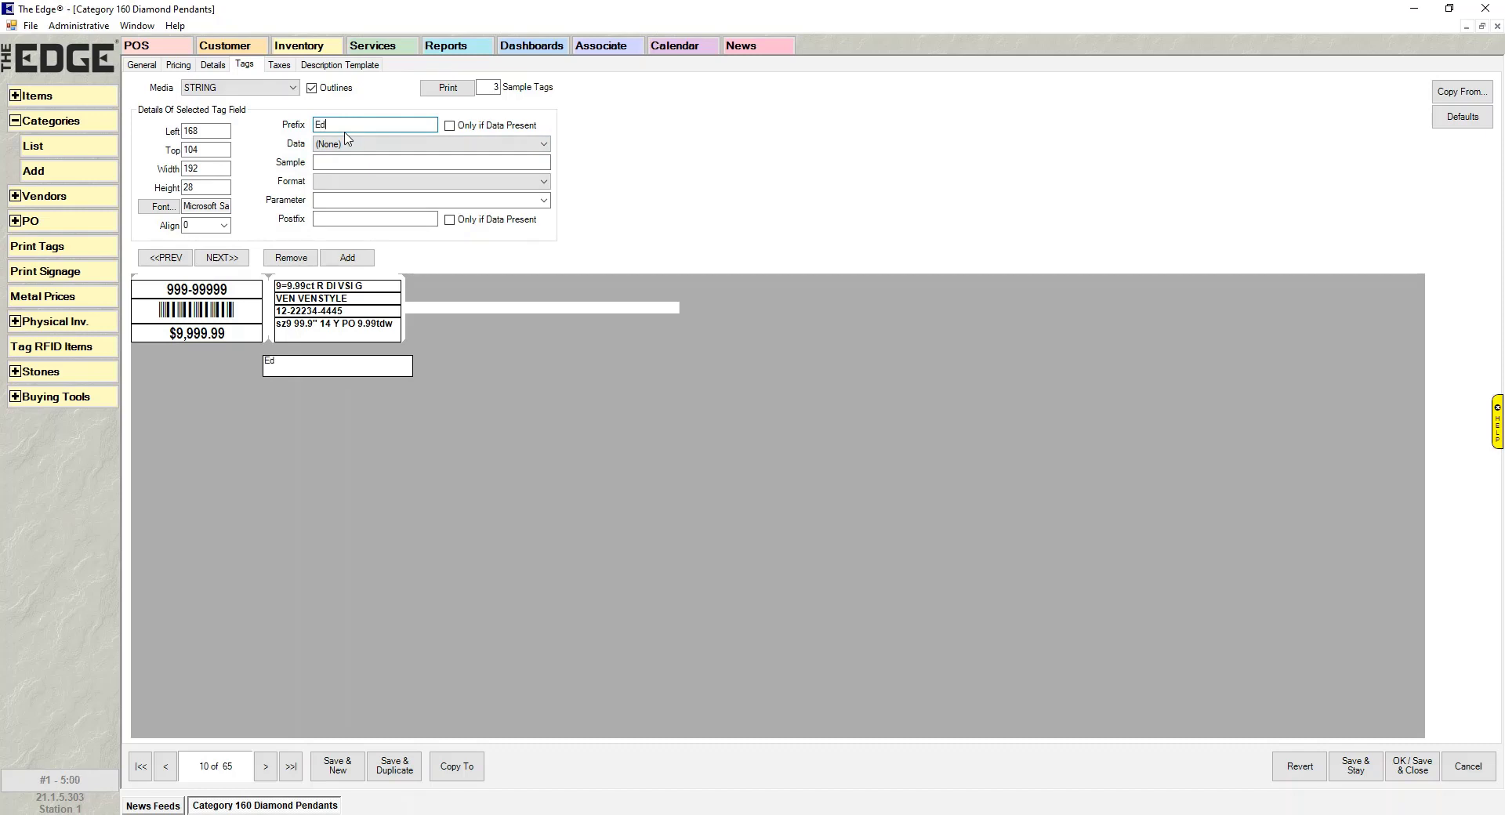
pyautogui.write('ge Jewel')
# - Move the field beside the second tag at height 16, toggling Only if Data Present on and off
pyautogui.moveTo(341, 363); pyautogui.dragTo(488, 310)
pyautogui.hotkey('shift', 'Up')
pyautogui.hotkey('shift', 'Up')
pyautogui.hotkey('shift', 'Up')
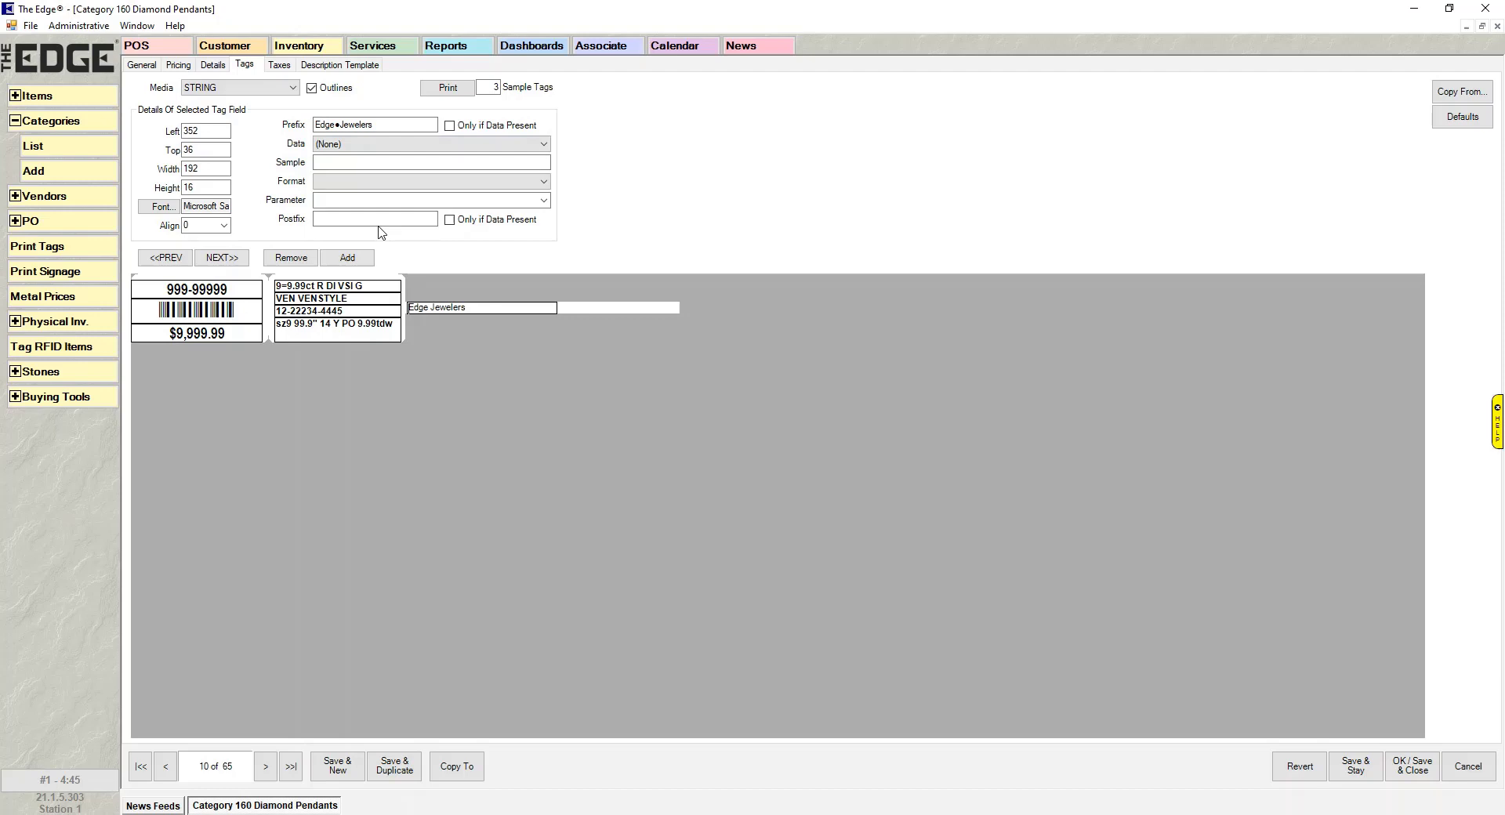
pyautogui.click(449, 126)
pyautogui.click(450, 126)
# - Move the Edge Jewelers field below the tags, set Arial Narrow Bold size 22, and enlarge it to 196×36
pyautogui.moveTo(494, 307); pyautogui.dragTo(367, 370)
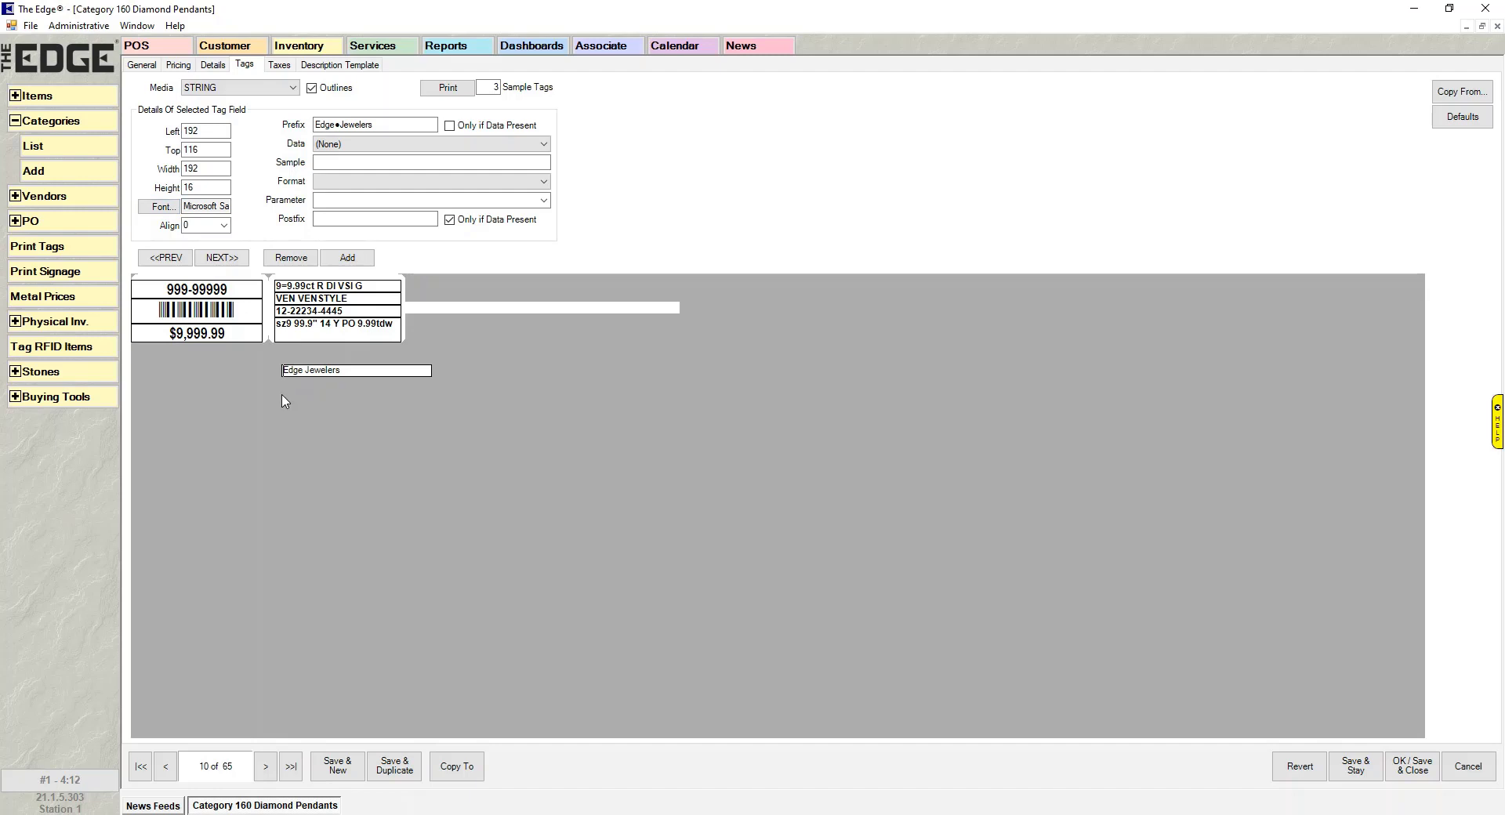
pyautogui.moveTo(284, 376); pyautogui.dragTo(284, 386)
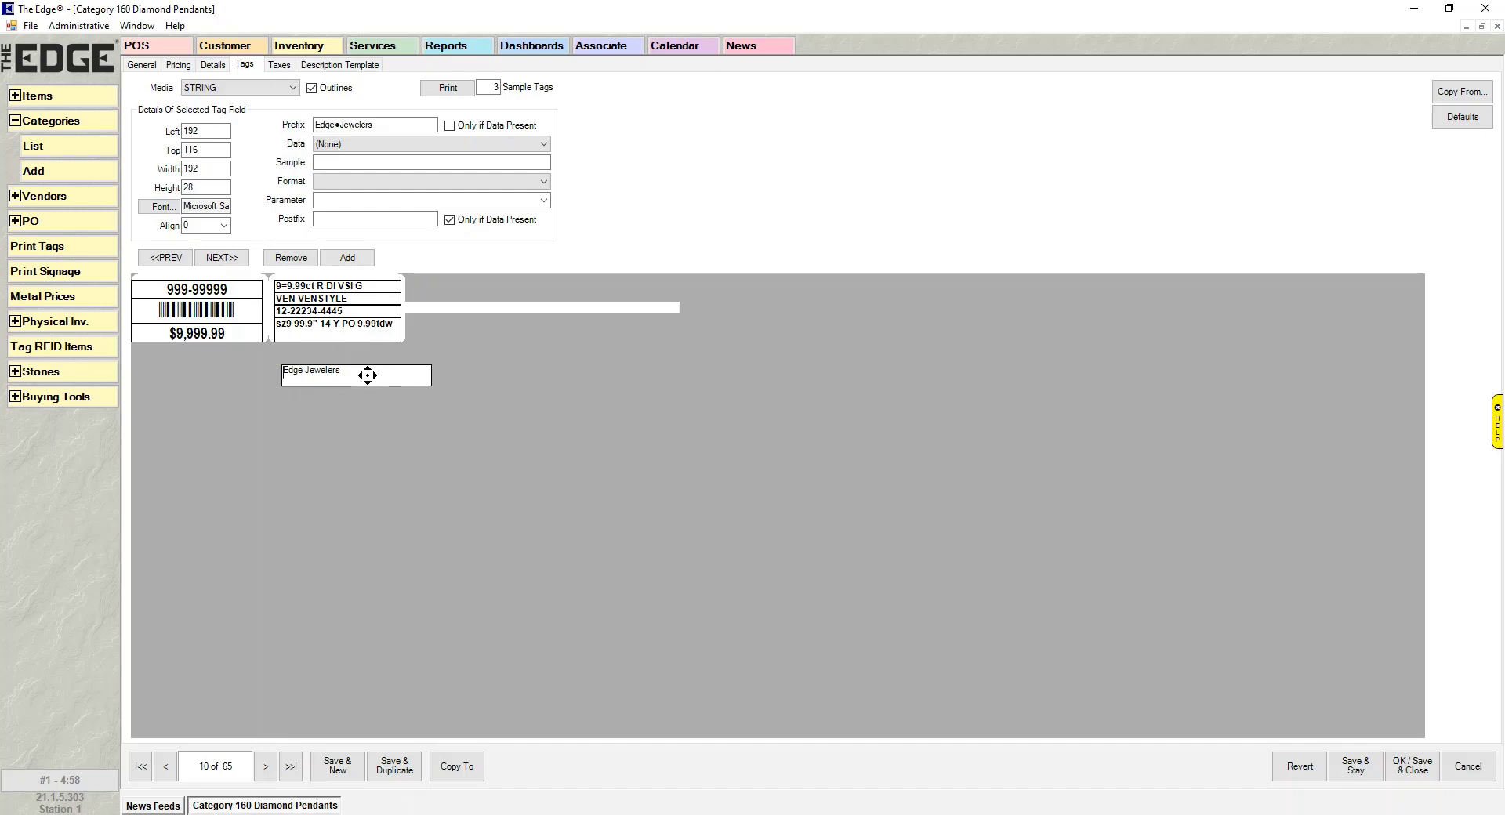
pyautogui.click(162, 207)
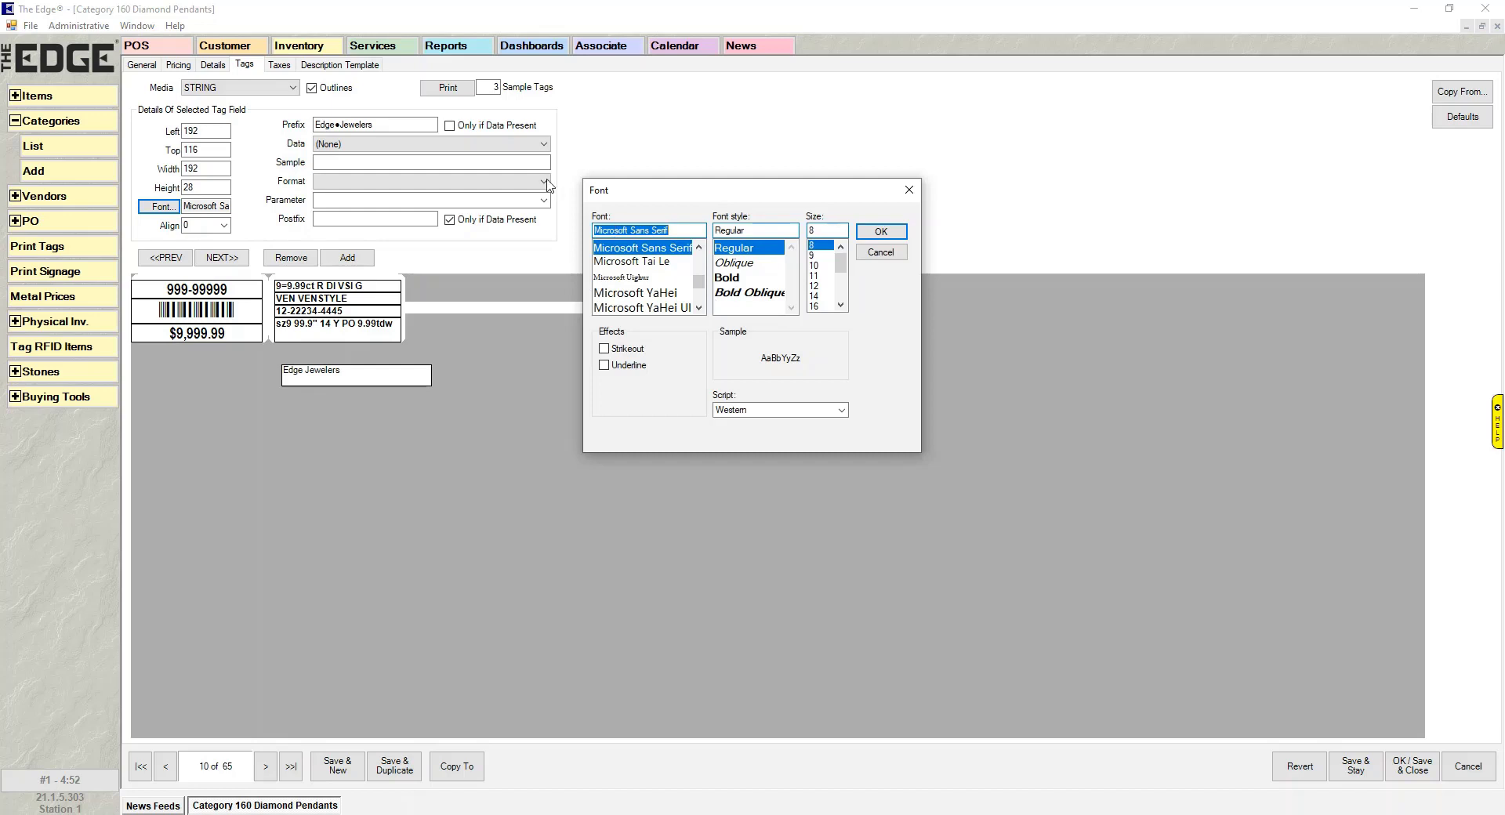
pyautogui.write('Air')
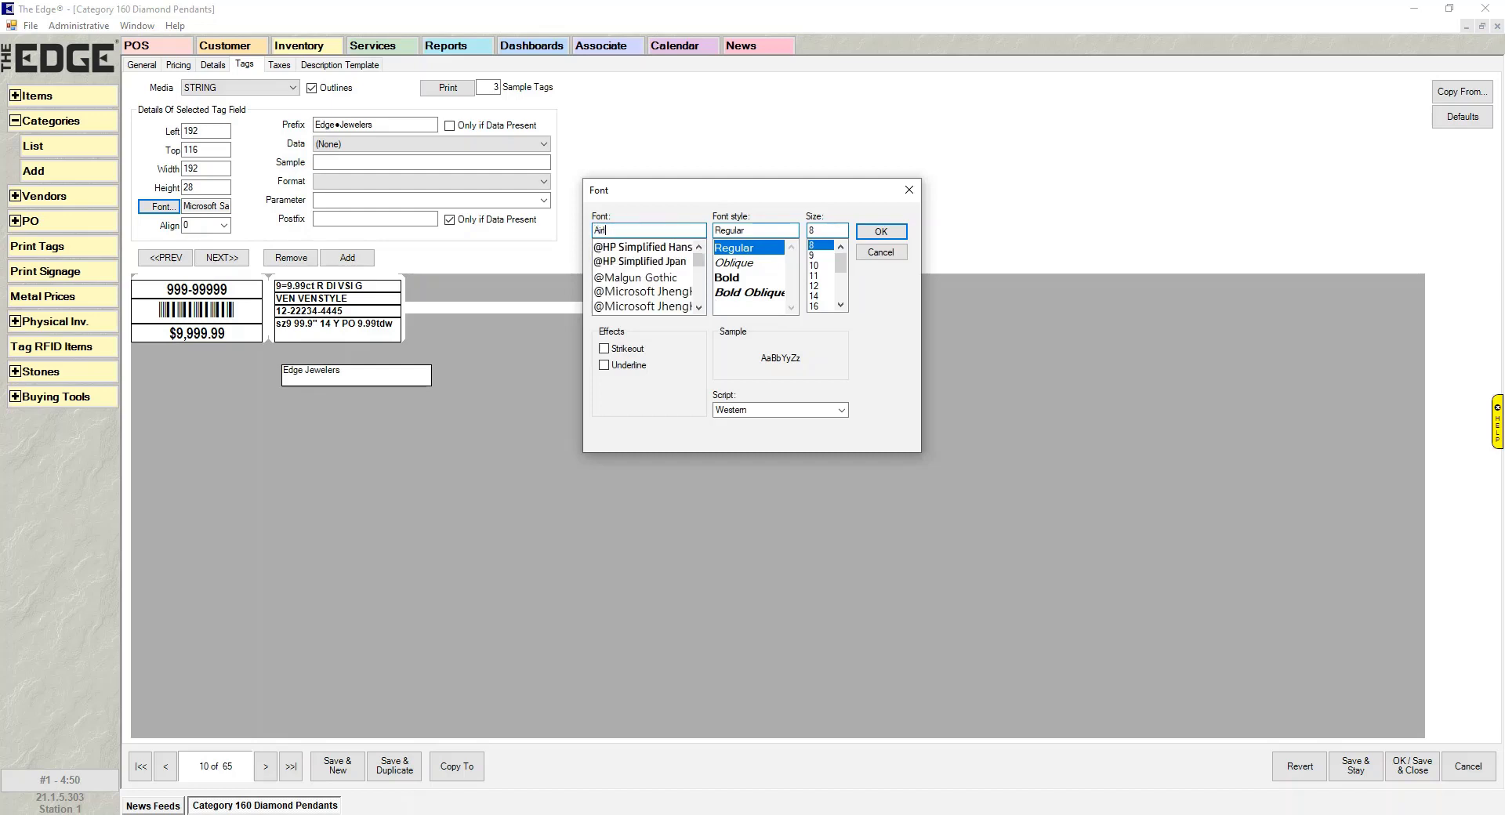
pyautogui.press('BackSpace')
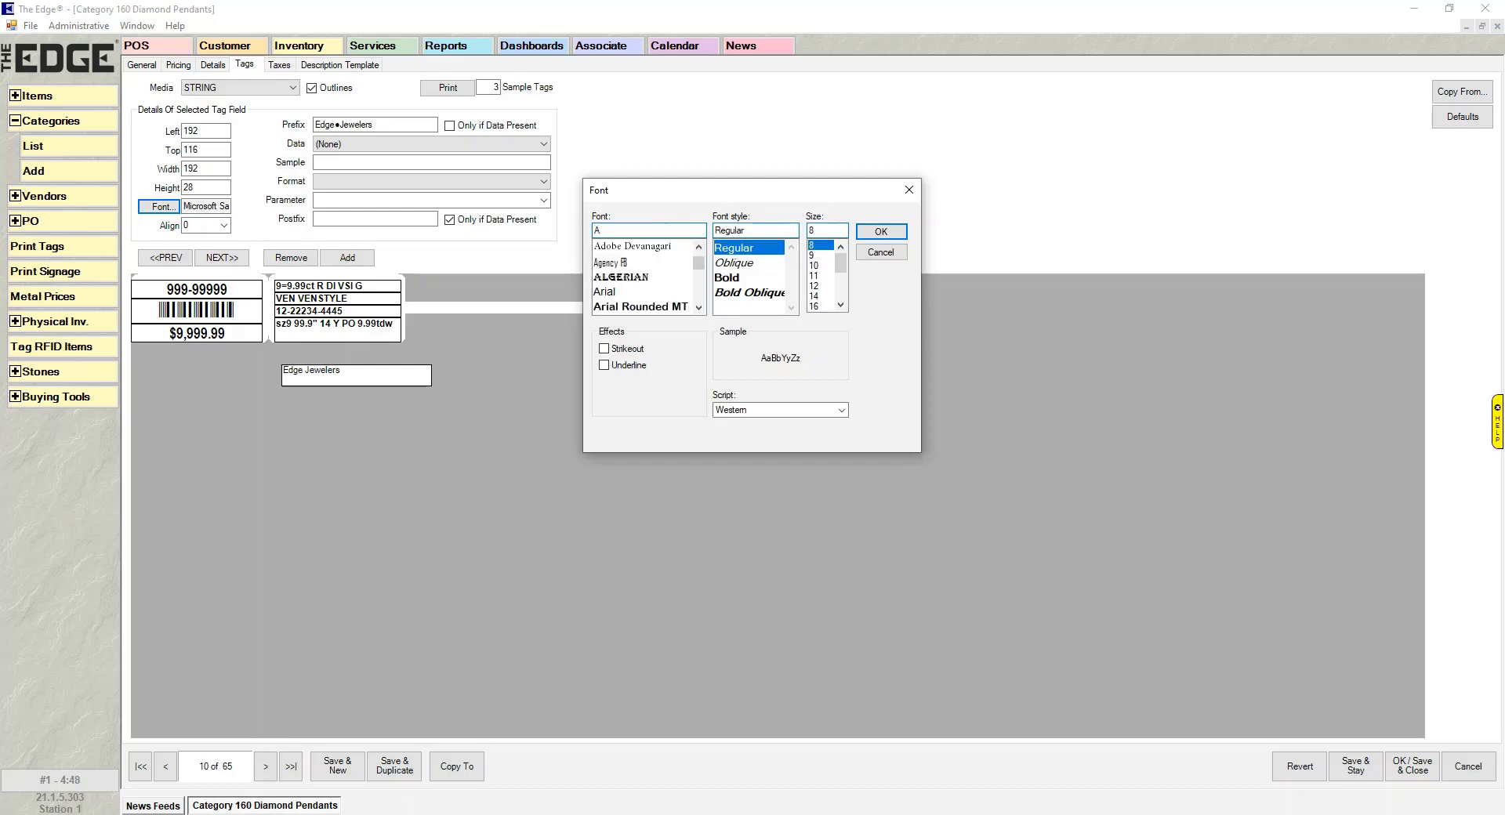
pyautogui.click(613, 293)
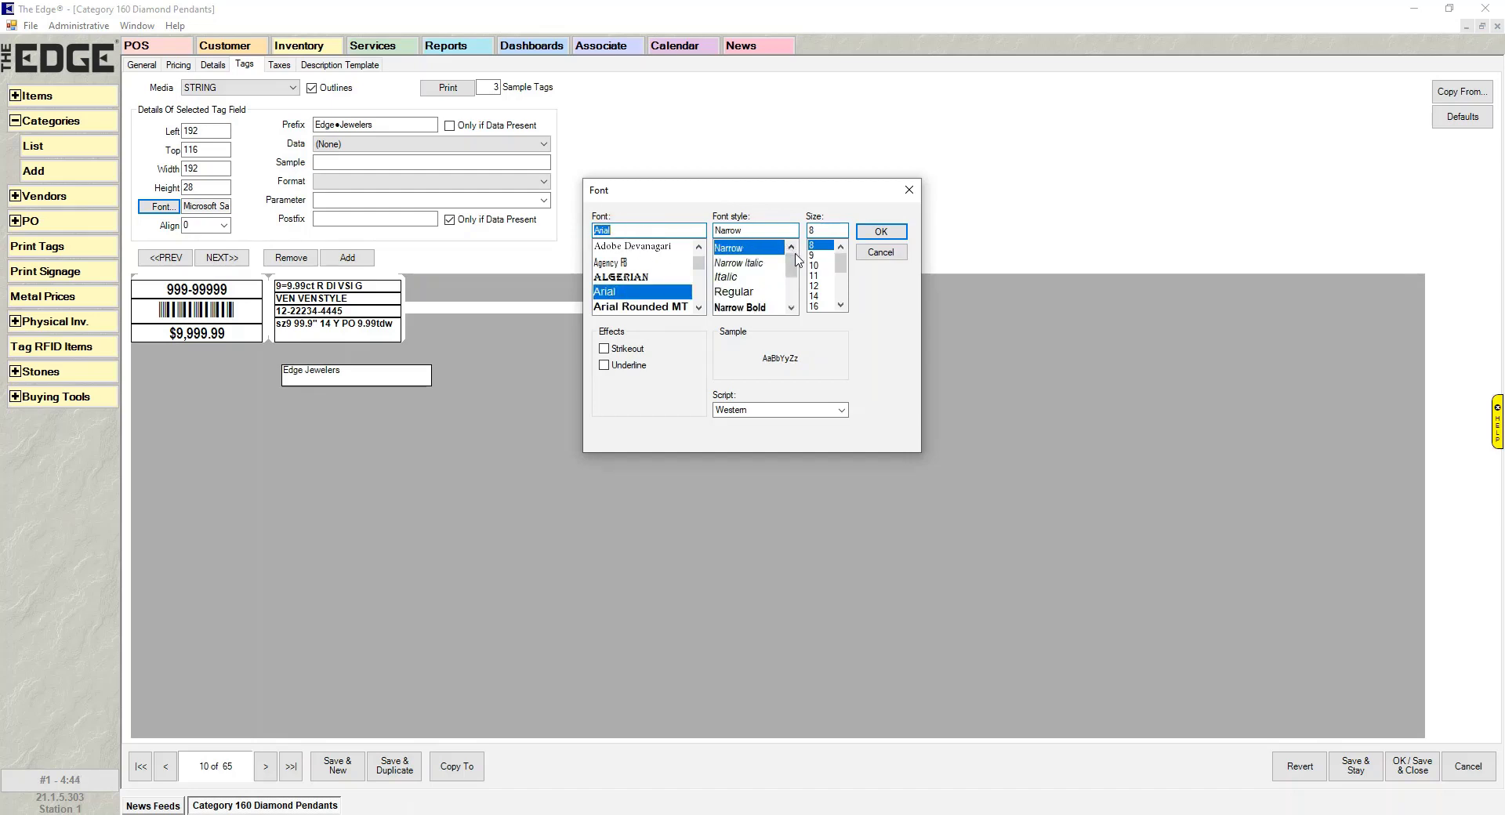
pyautogui.moveTo(791, 268)
pyautogui.mouseDown()
pyautogui.moveTo(794, 310)
pyautogui.moveTo(791, 283)
pyautogui.mouseUp()
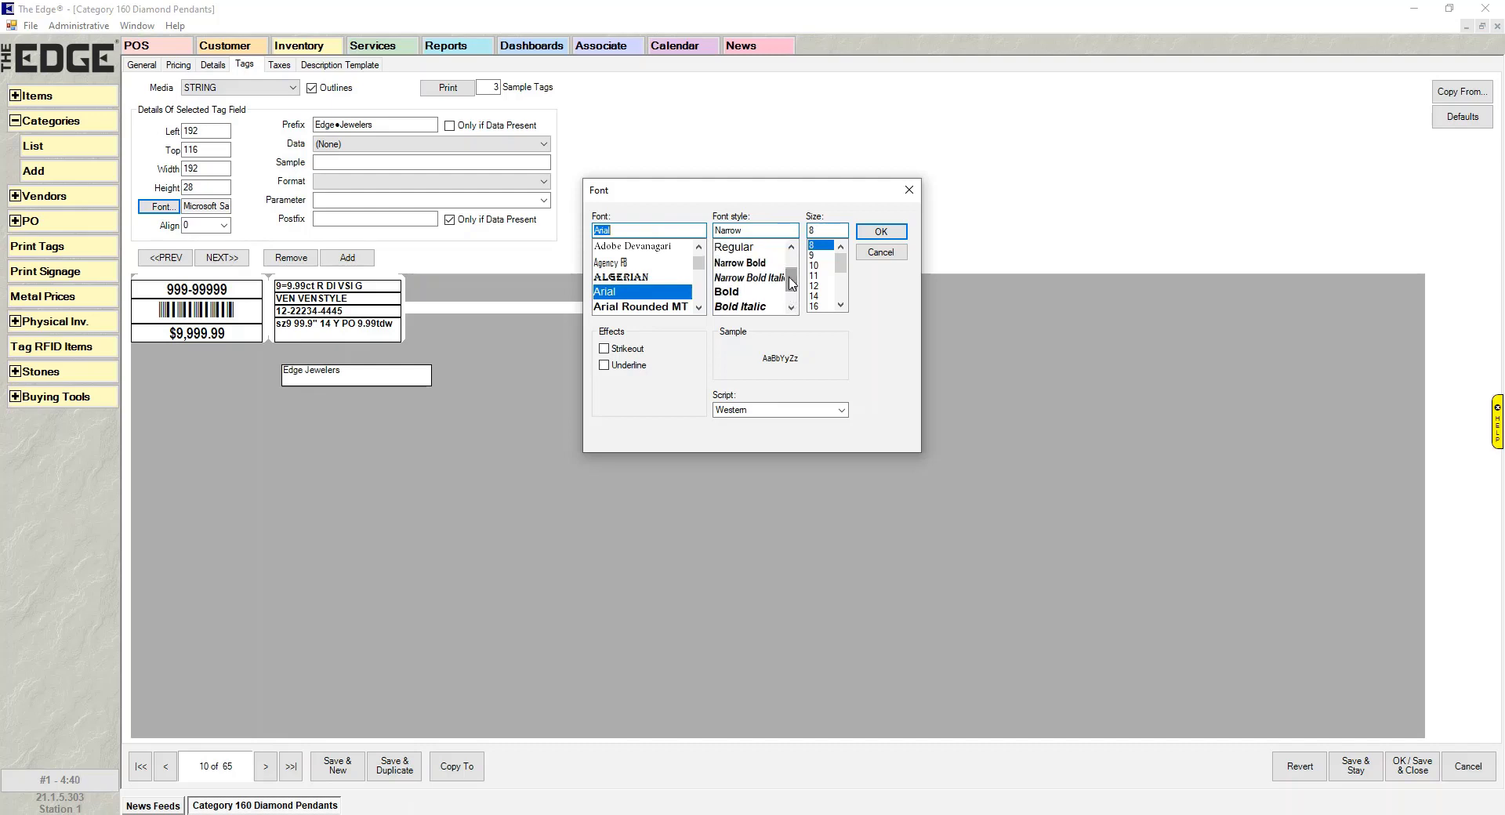
pyautogui.click(758, 264)
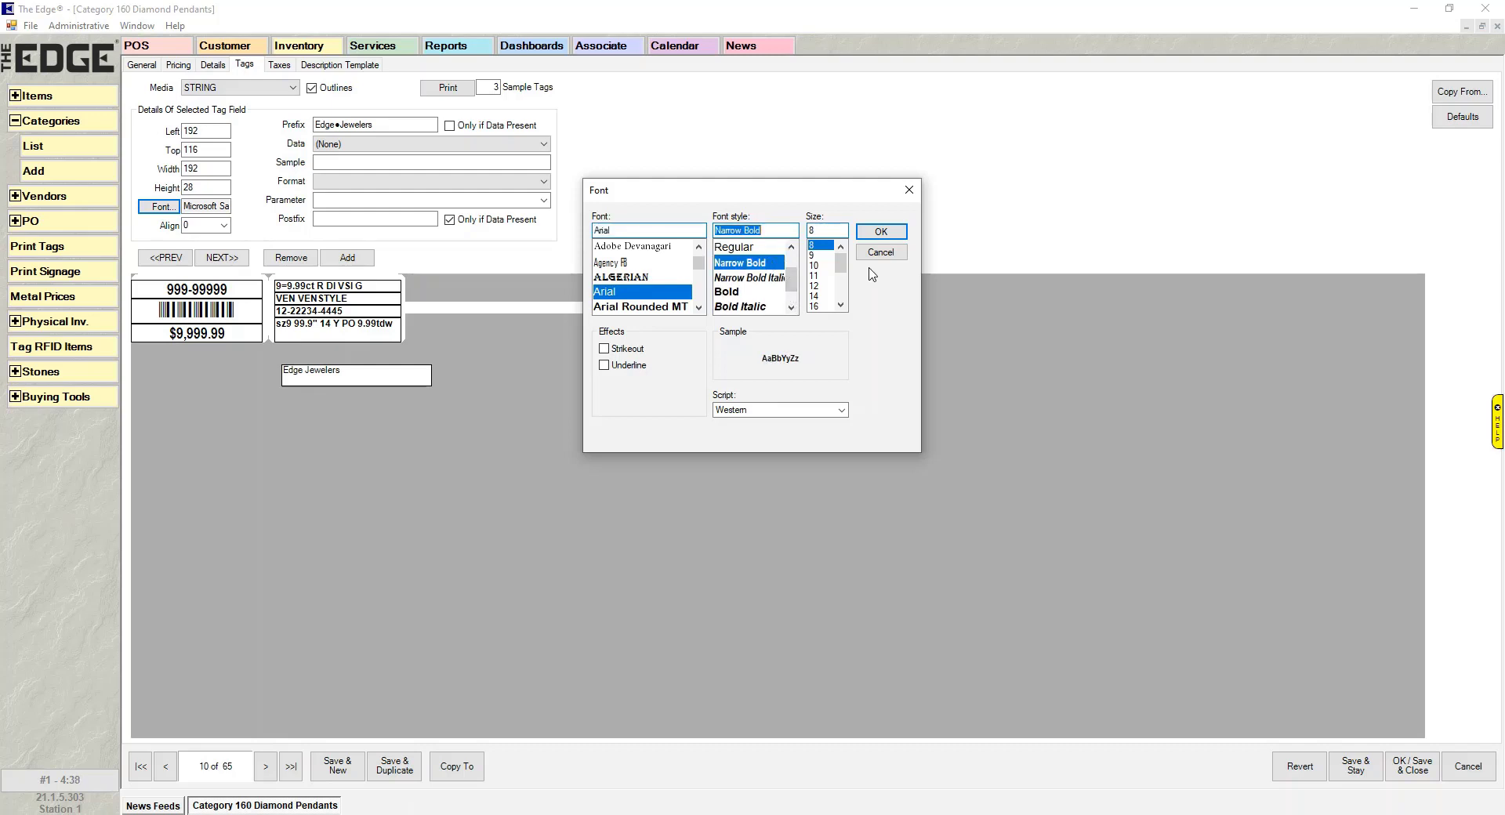
pyautogui.moveTo(840, 265); pyautogui.dragTo(842, 285)
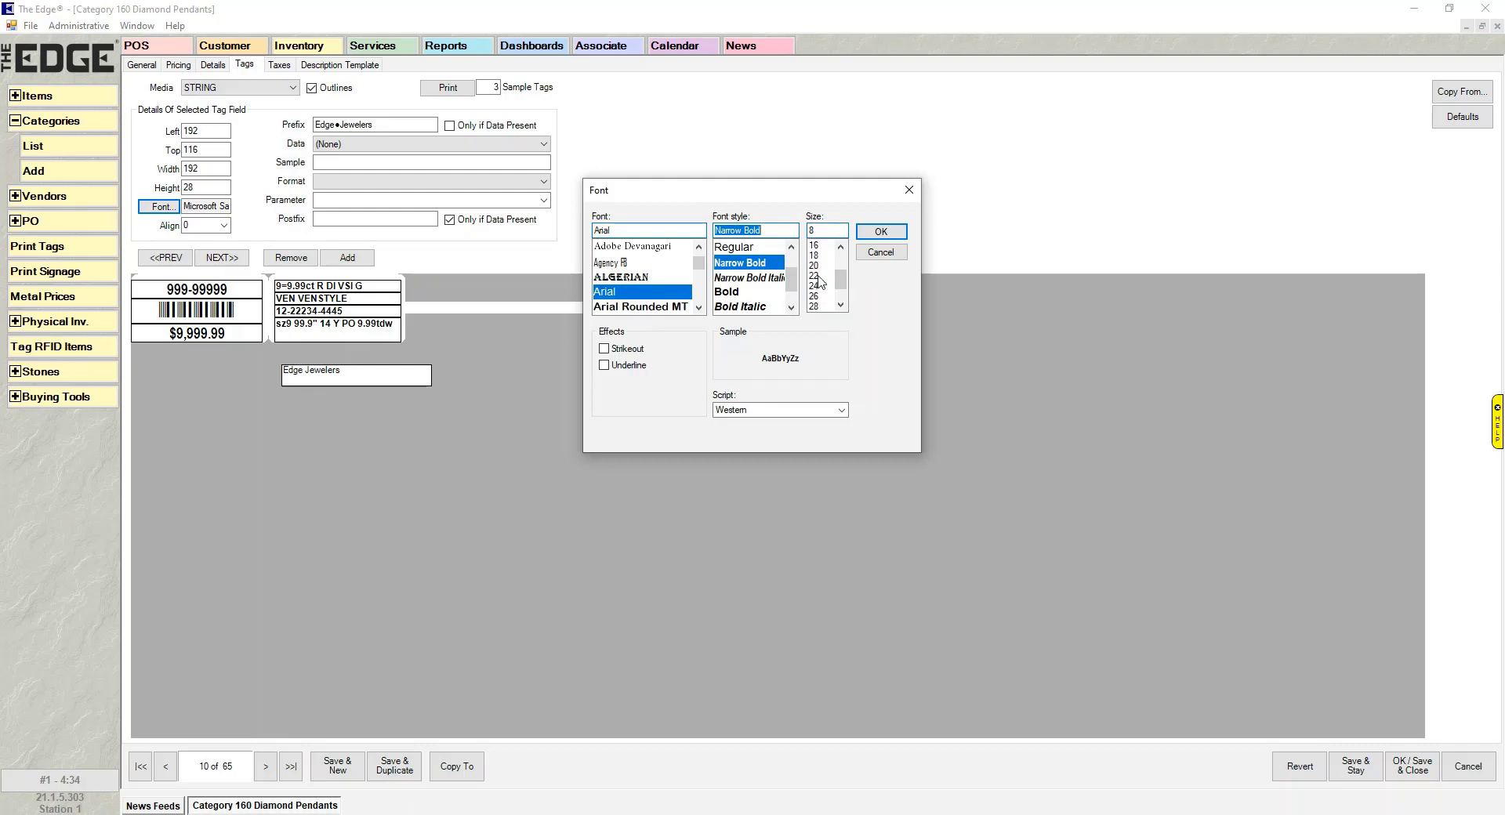
pyautogui.click(816, 276)
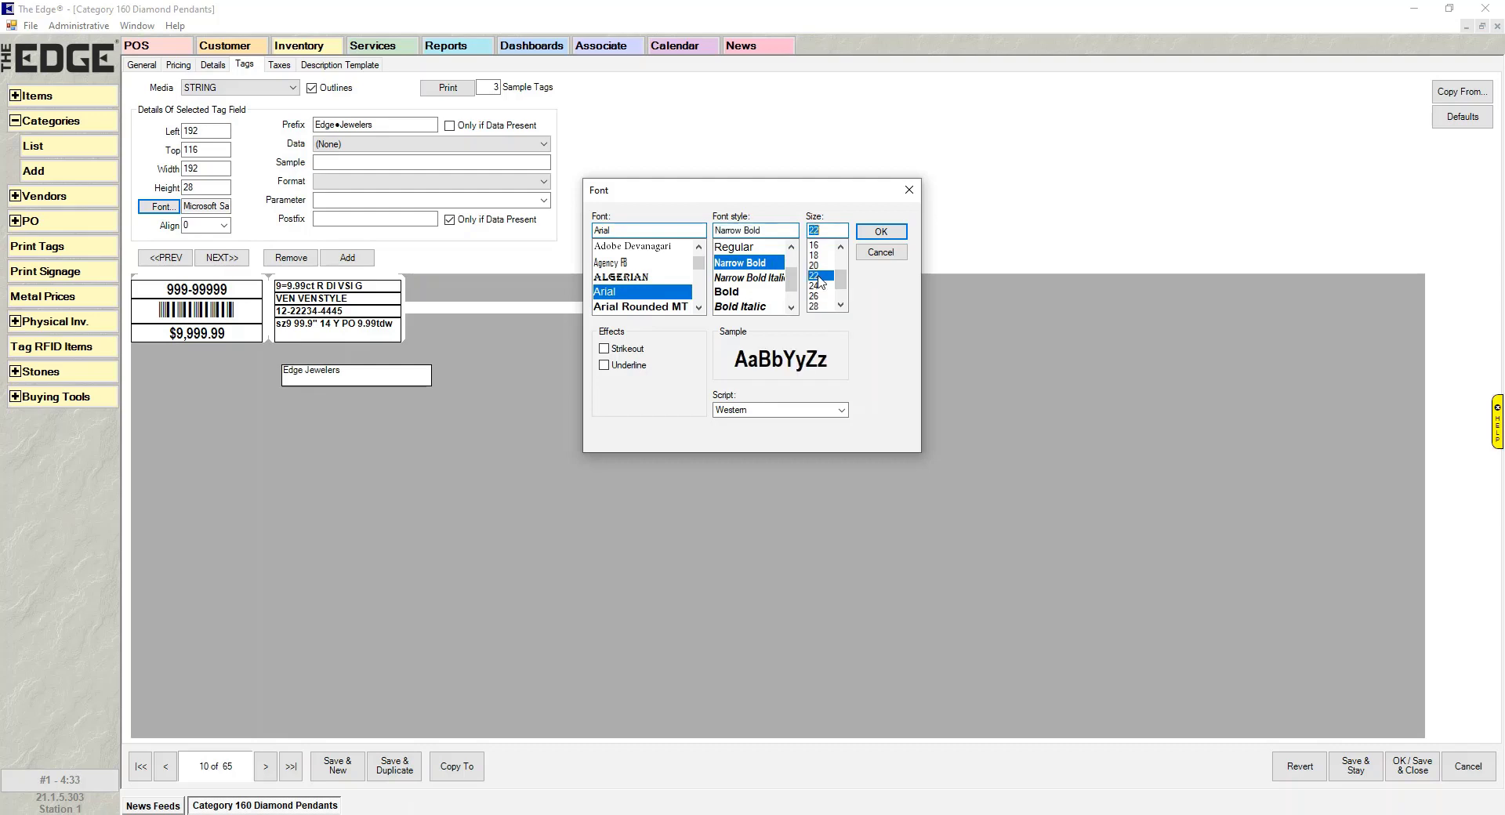
pyautogui.click(881, 231)
pyautogui.click(403, 382)
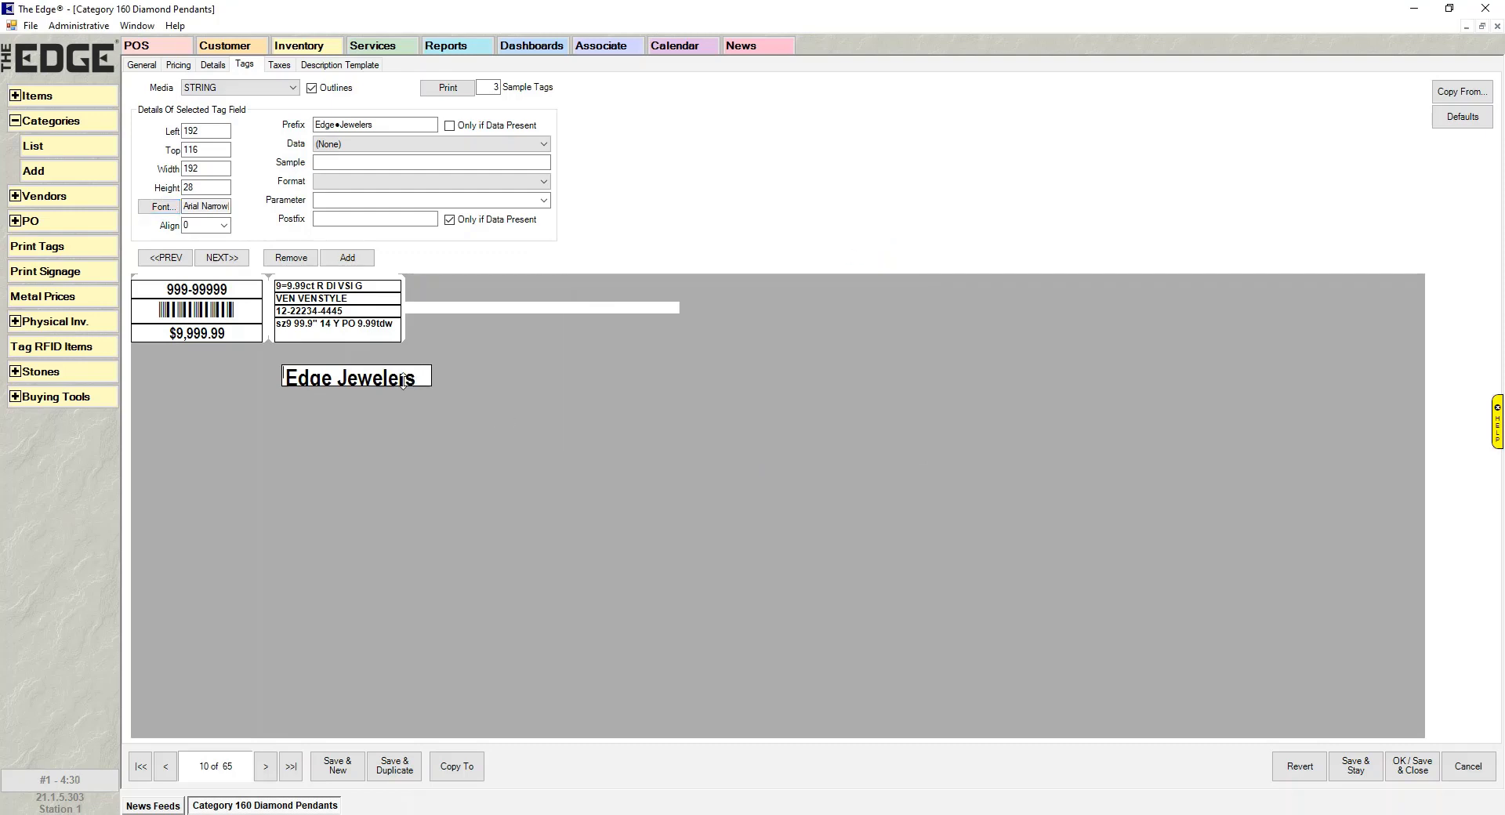
pyautogui.moveTo(403, 382); pyautogui.dragTo(402, 382)
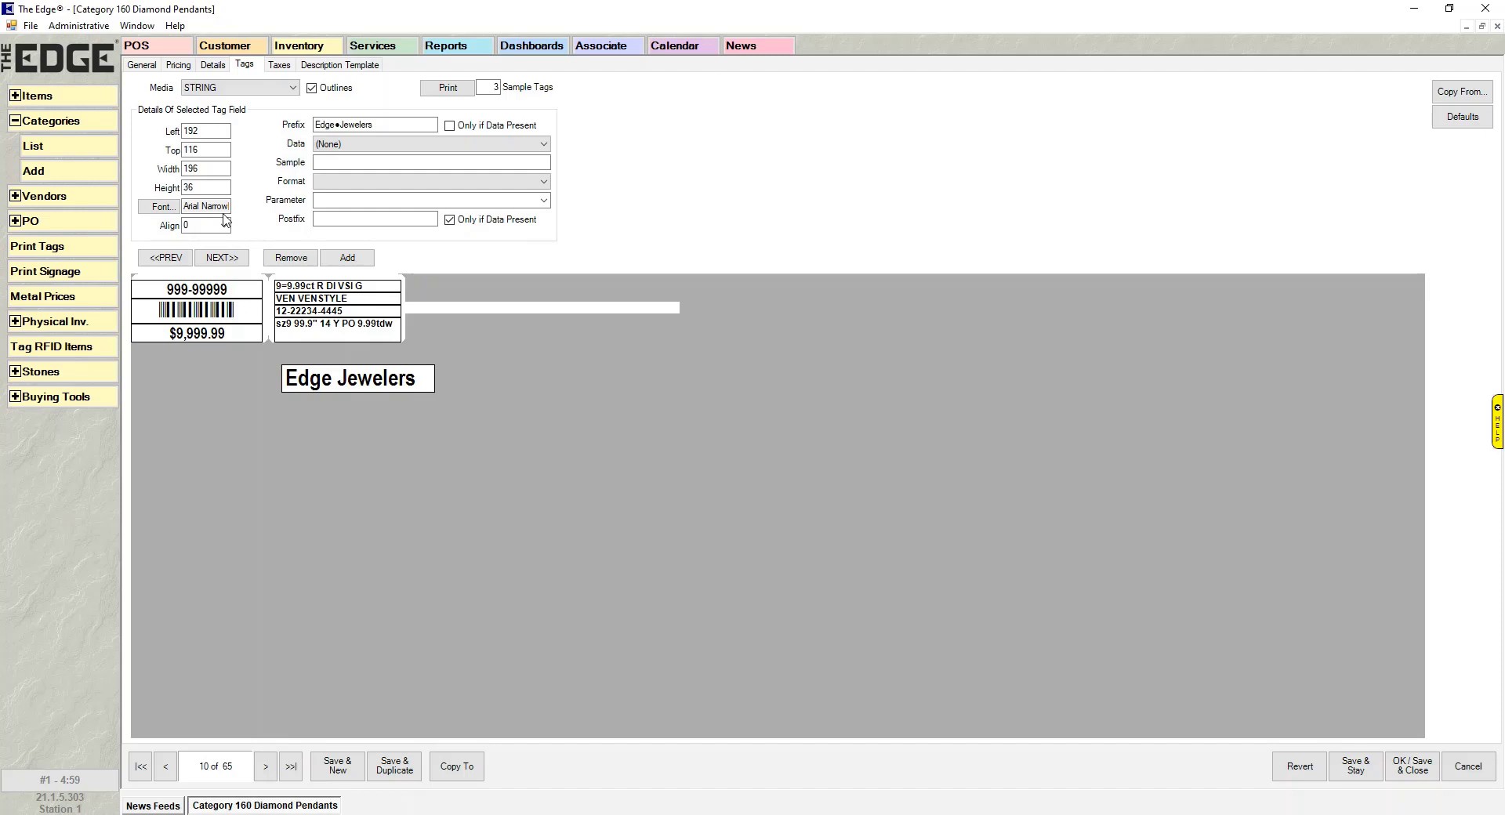
# - Change the Edge Jewelers font size to 21
pyautogui.click(164, 207)
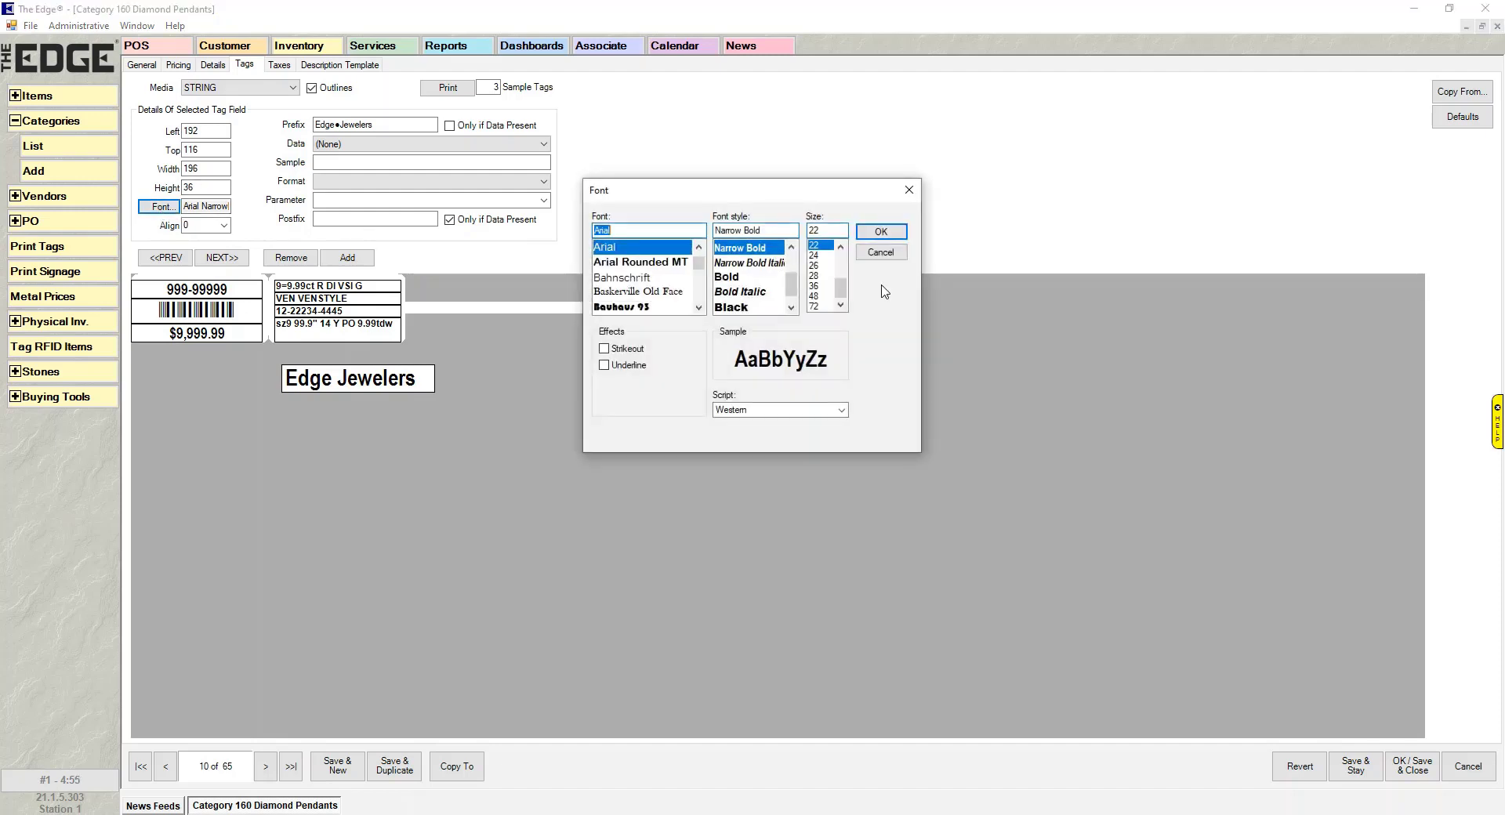
pyautogui.click(841, 248)
pyautogui.click(832, 231)
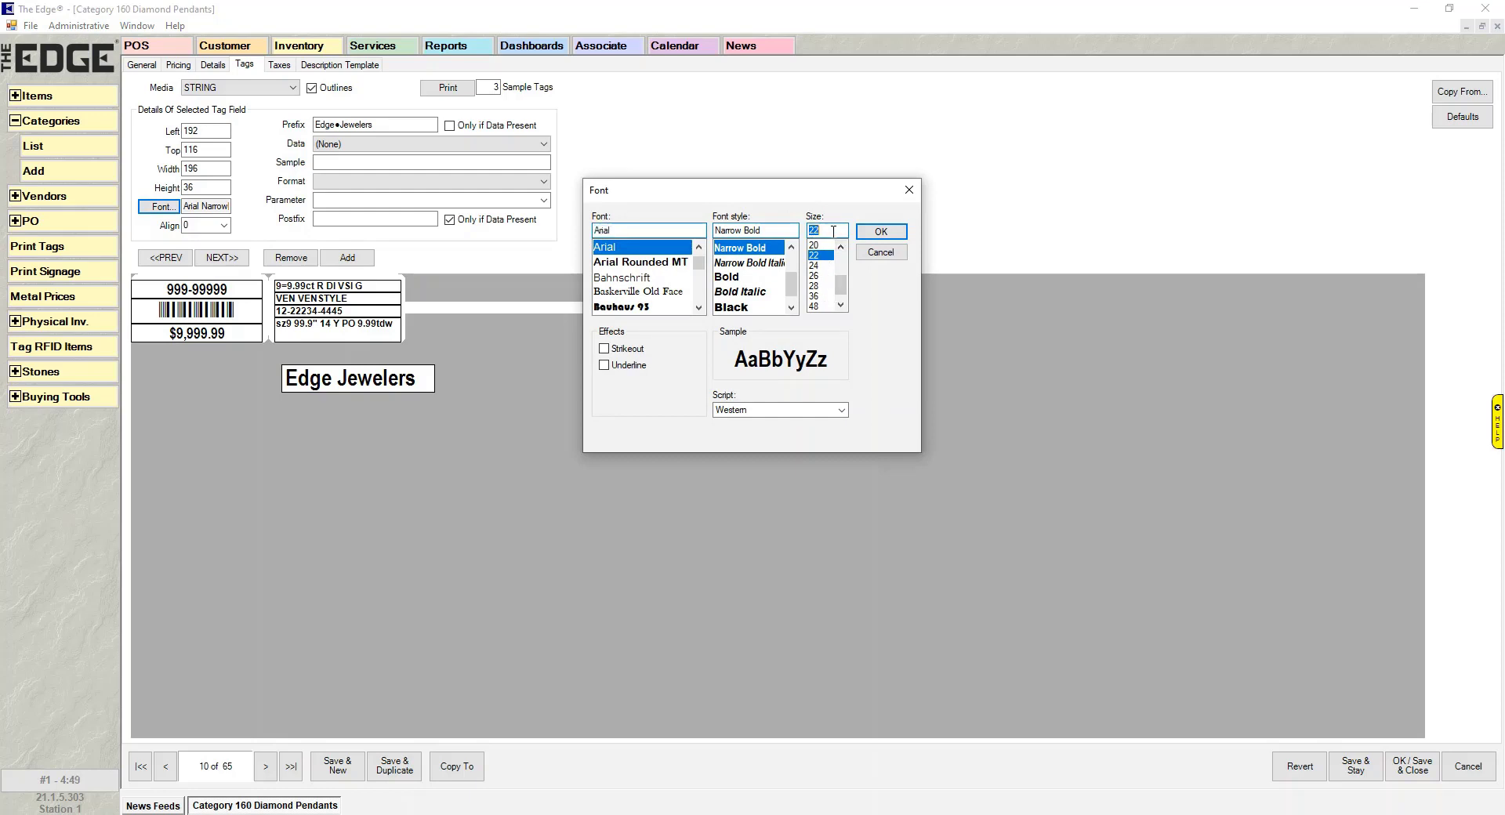
pyautogui.write('21')
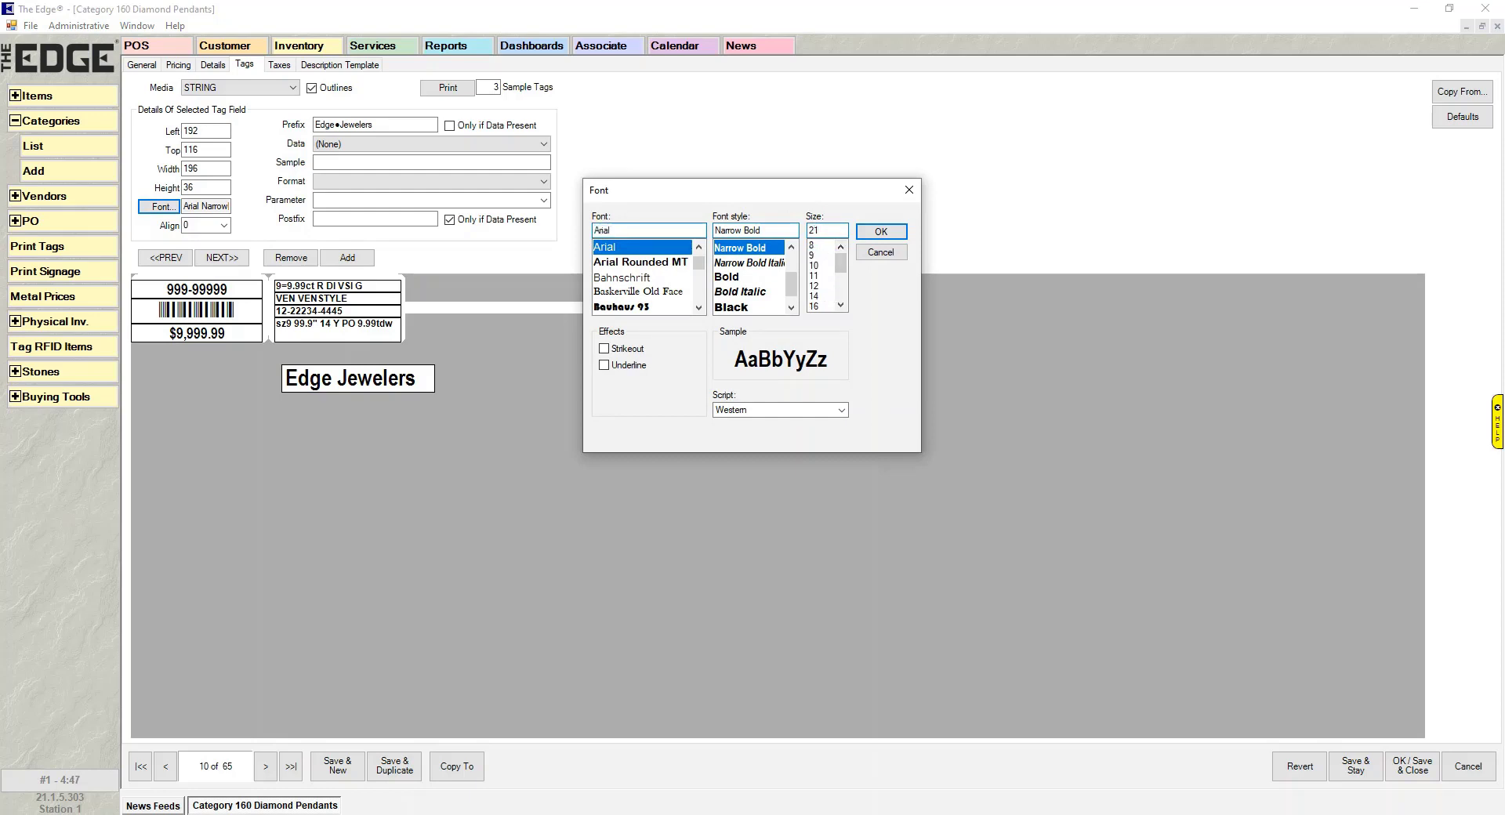
pyautogui.click(880, 231)
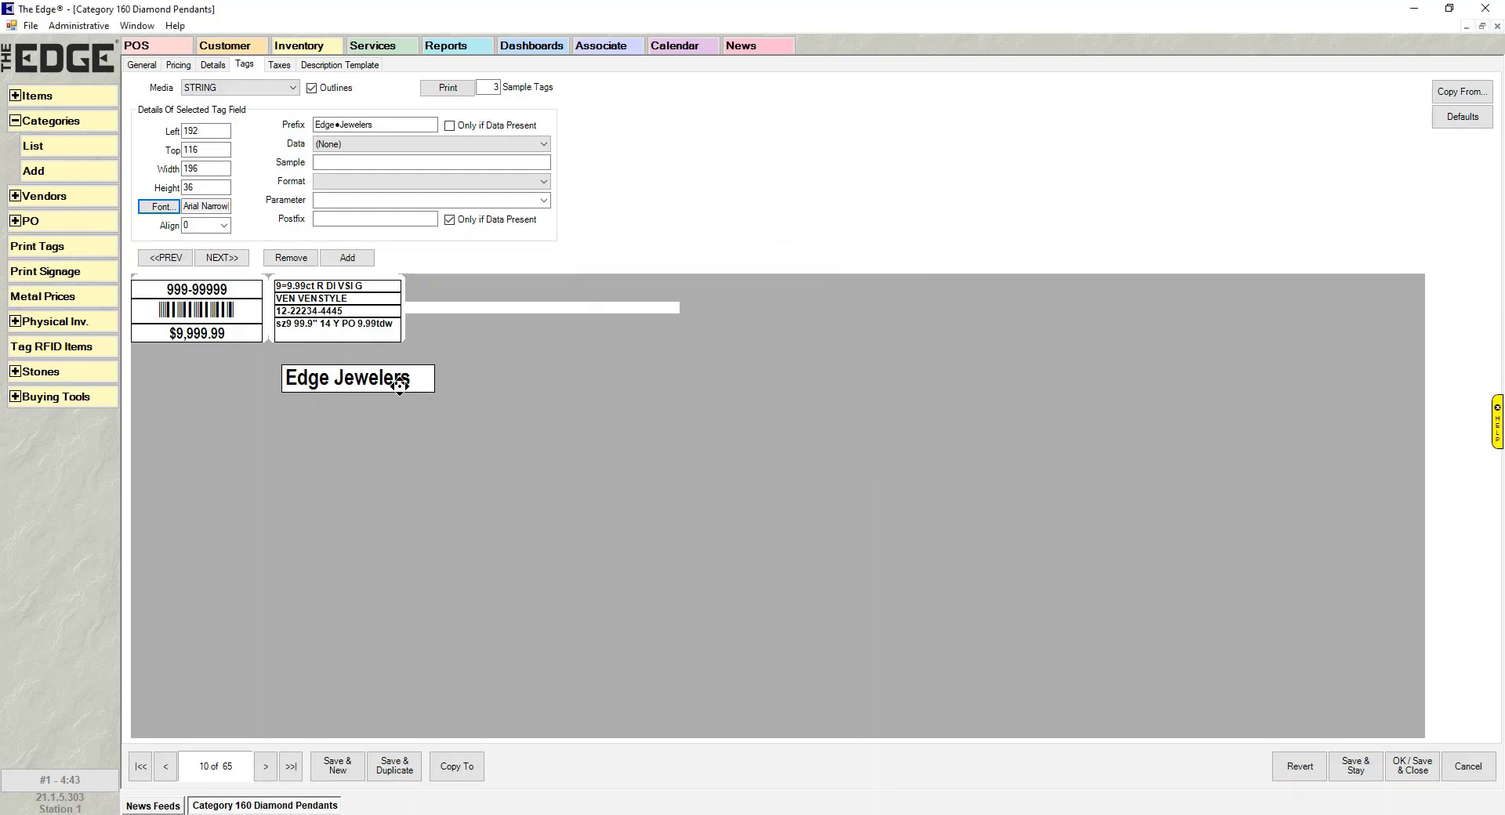
# - Preview strikeout and underline, leaving the Edge Jewelers text with neither effect
pyautogui.click(162, 206)
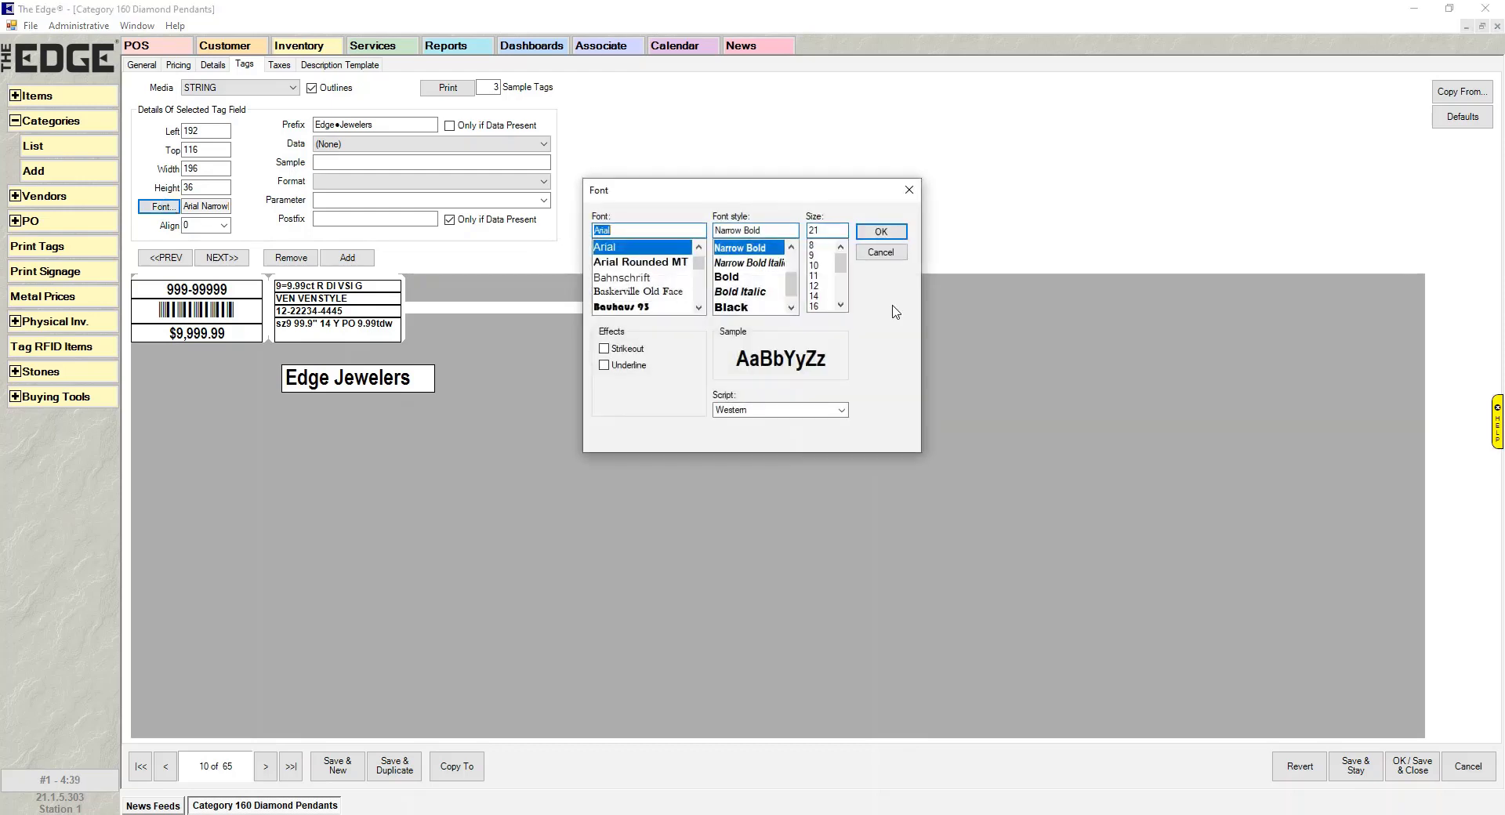
pyautogui.click(604, 349)
pyautogui.click(605, 366)
pyautogui.click(605, 366)
pyautogui.click(628, 349)
pyautogui.click(604, 366)
pyautogui.click(603, 366)
pyautogui.click(881, 231)
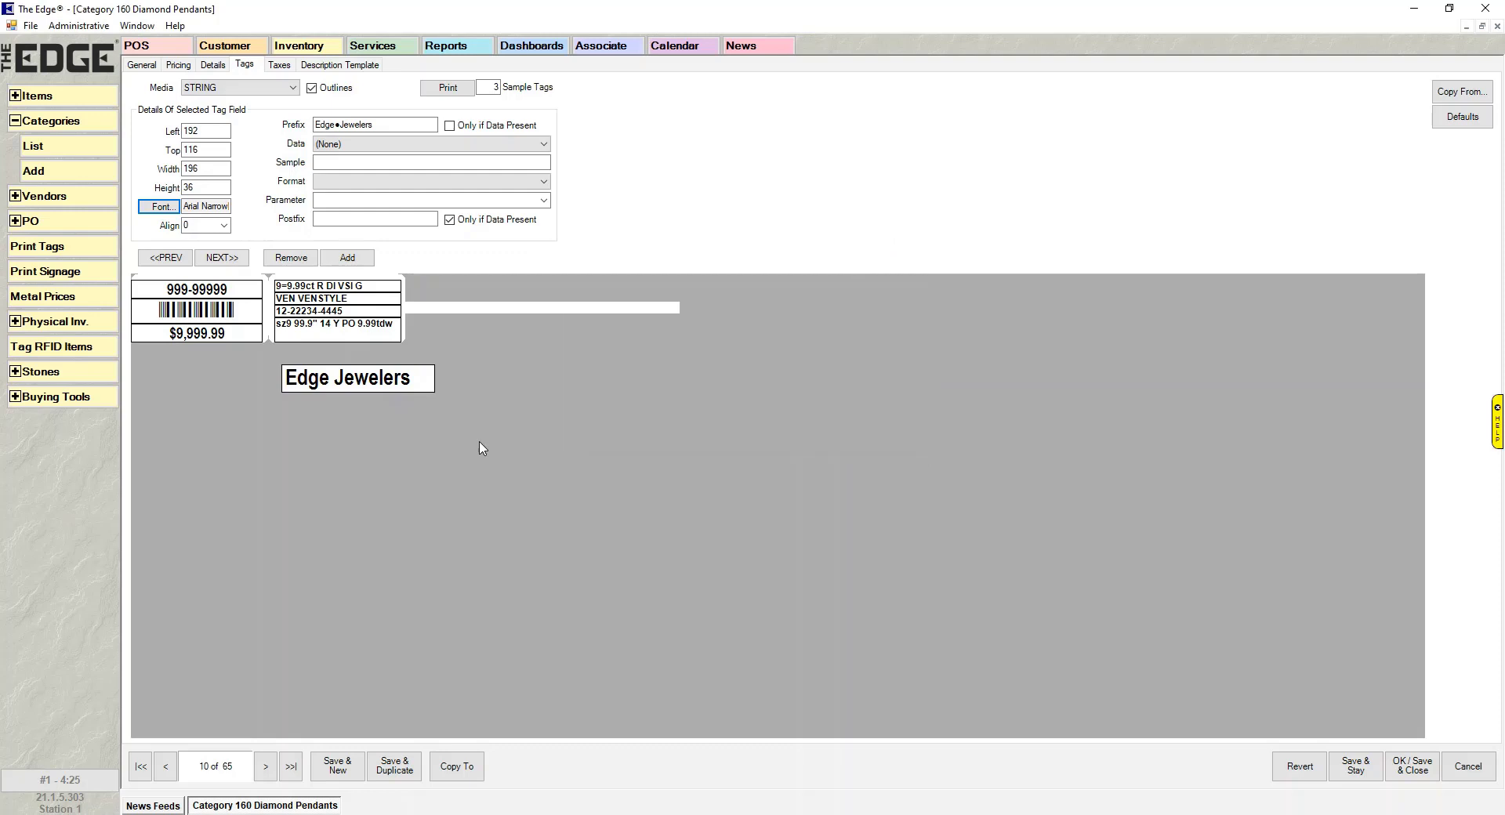
pyautogui.click(376, 382)
pyautogui.click(188, 227)
pyautogui.click(224, 227)
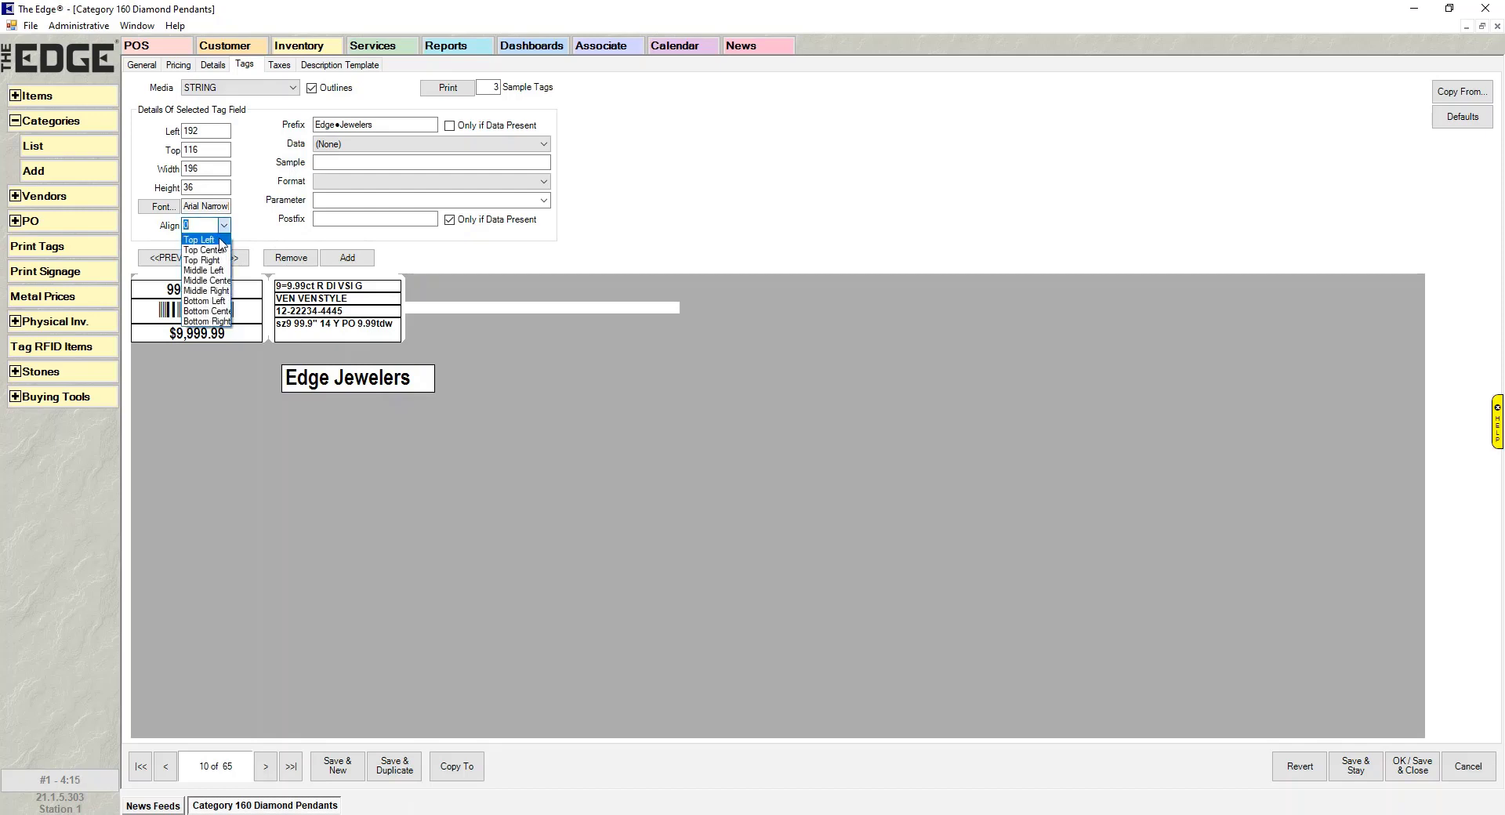
# - Align the text top left and enlarge the Edge Jewelers box to 204×60
pyautogui.click(220, 244)
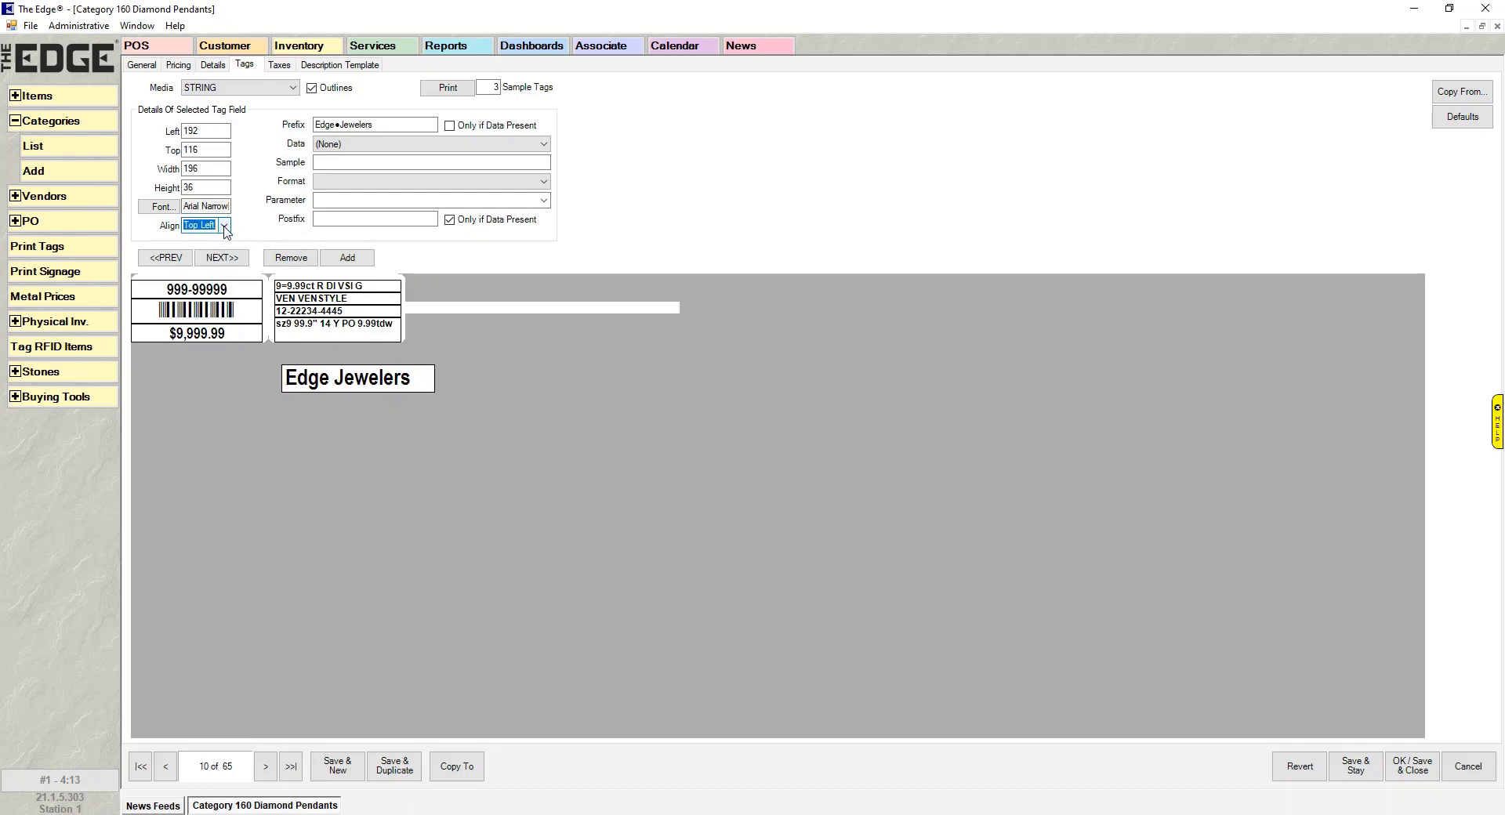
pyautogui.click(364, 384)
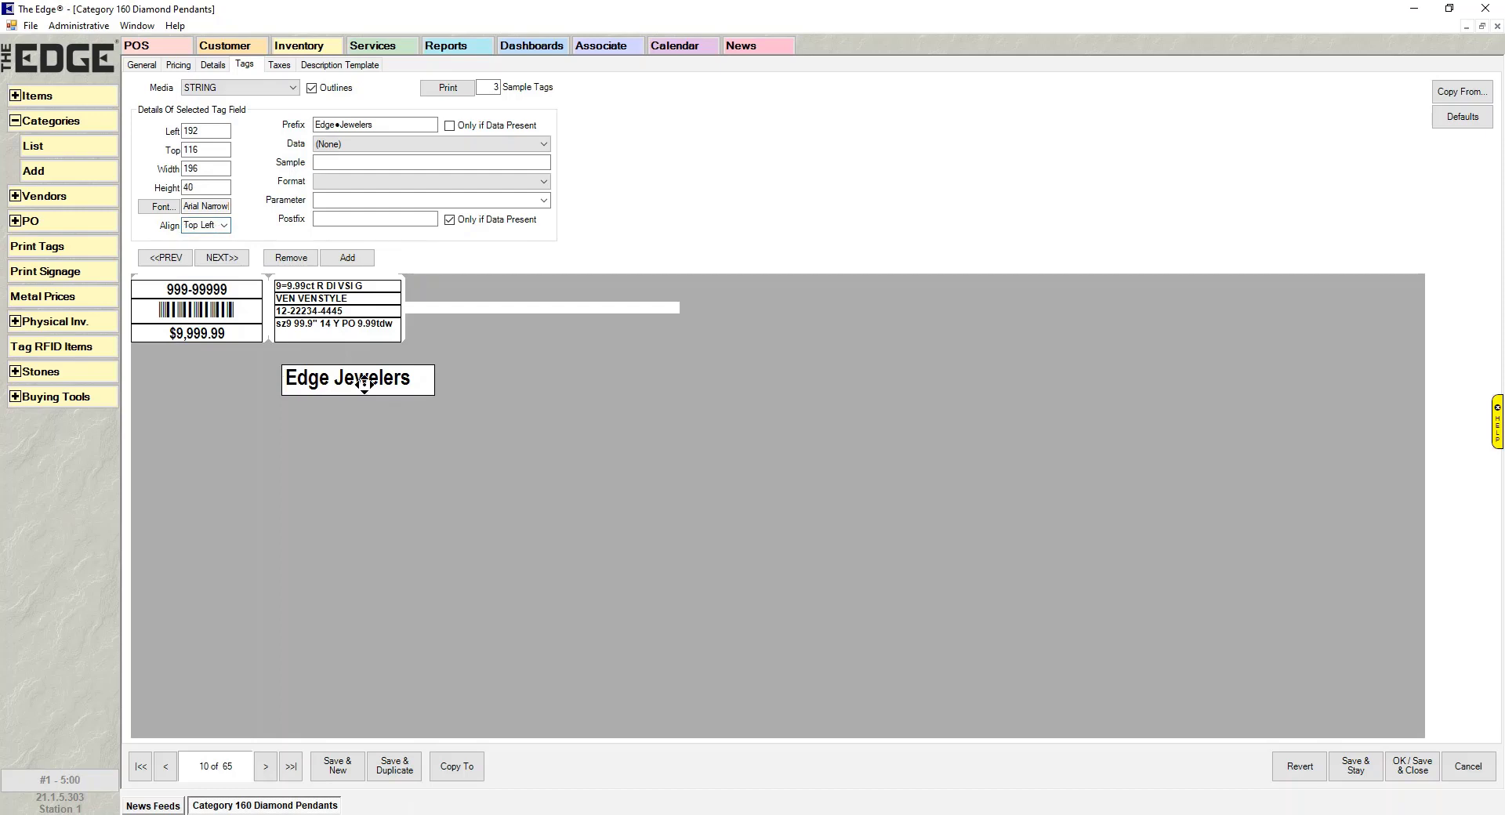
pyautogui.hotkey('shift', 'Right')
pyautogui.hotkey('shift', 'Down')
pyautogui.hotkey('shift', 'Down')
pyautogui.hotkey('shift', 'Down')
pyautogui.hotkey('shift', 'Down')
pyautogui.hotkey('shift', 'Down')
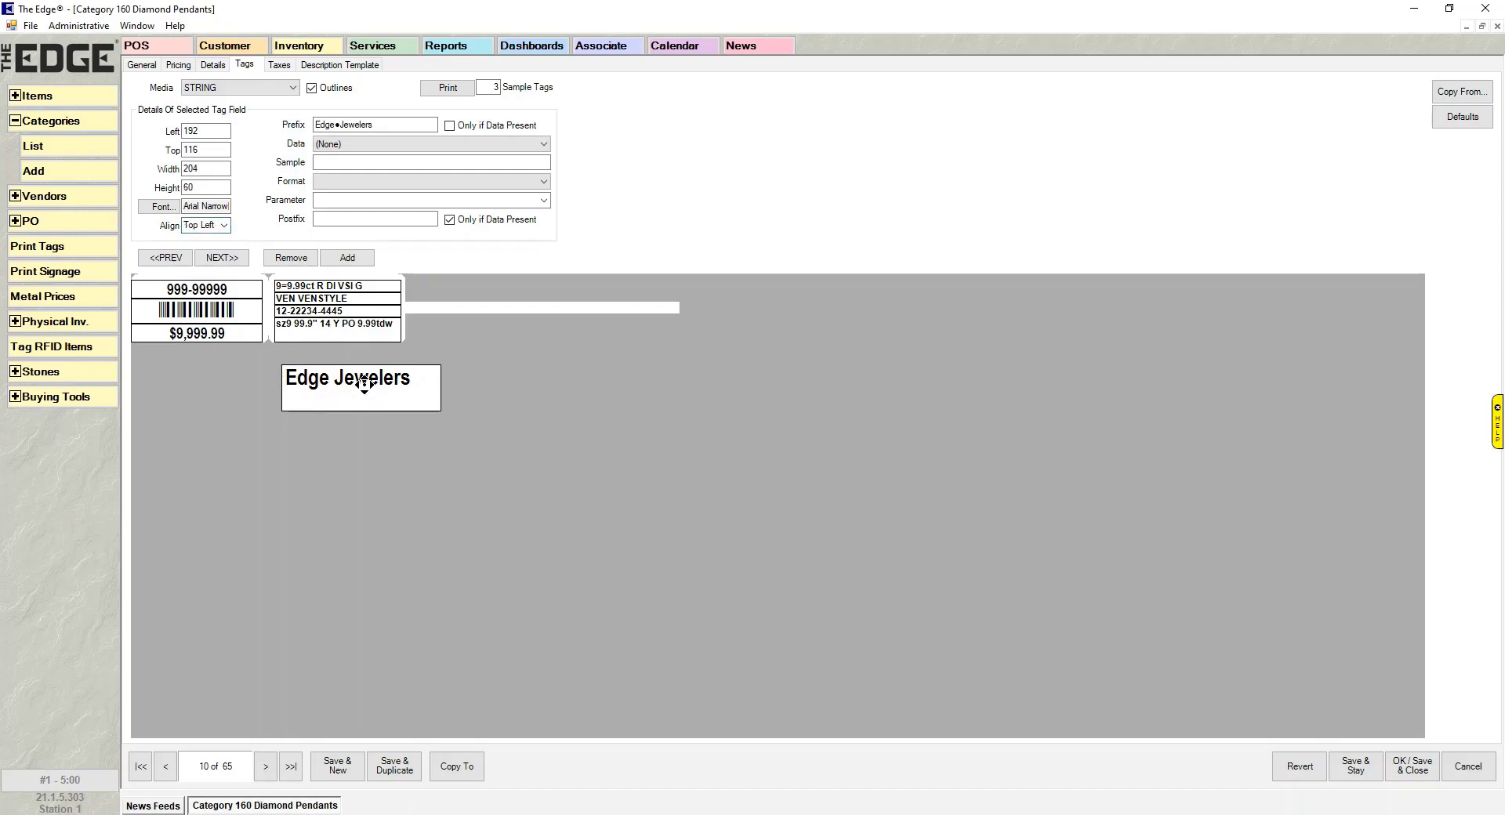
# - Try Top Center, Top Right, Middle Left, Bottom Left and Bottom Right alignments, finishing on Middle Center
pyautogui.click(210, 225)
pyautogui.click(225, 226)
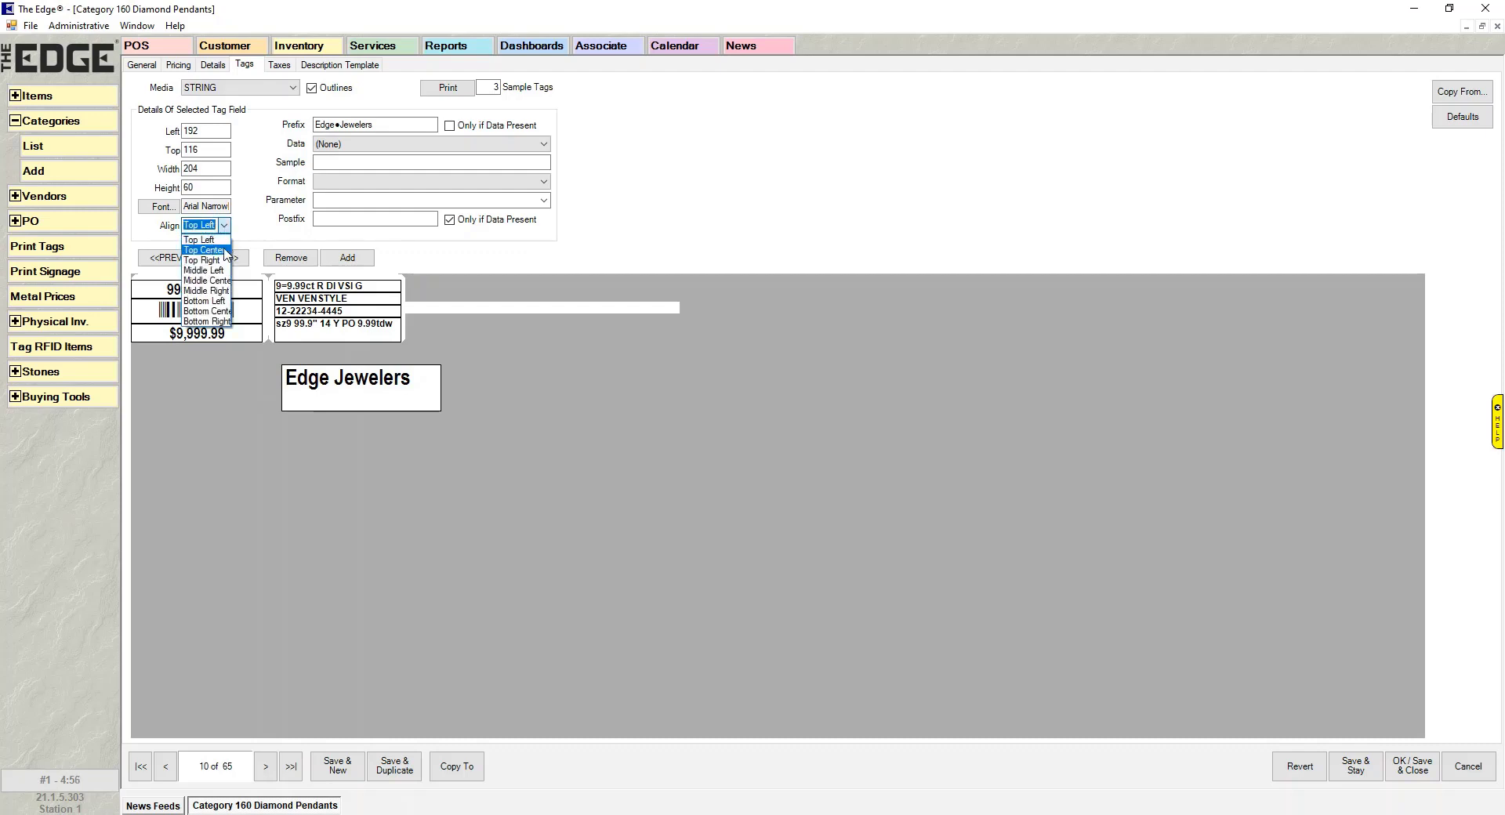
pyautogui.click(224, 251)
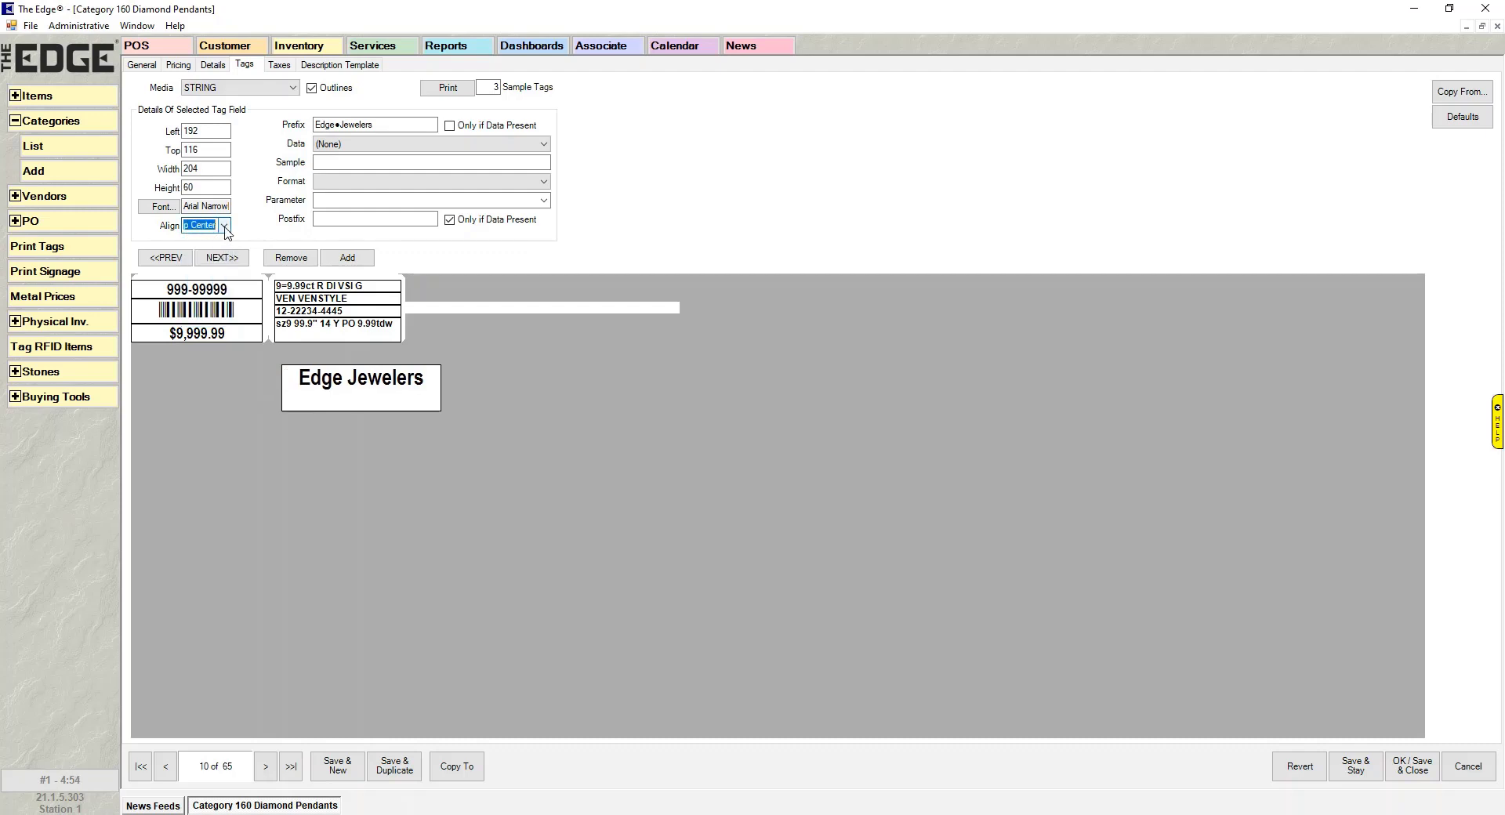
pyautogui.click(225, 227)
pyautogui.click(224, 261)
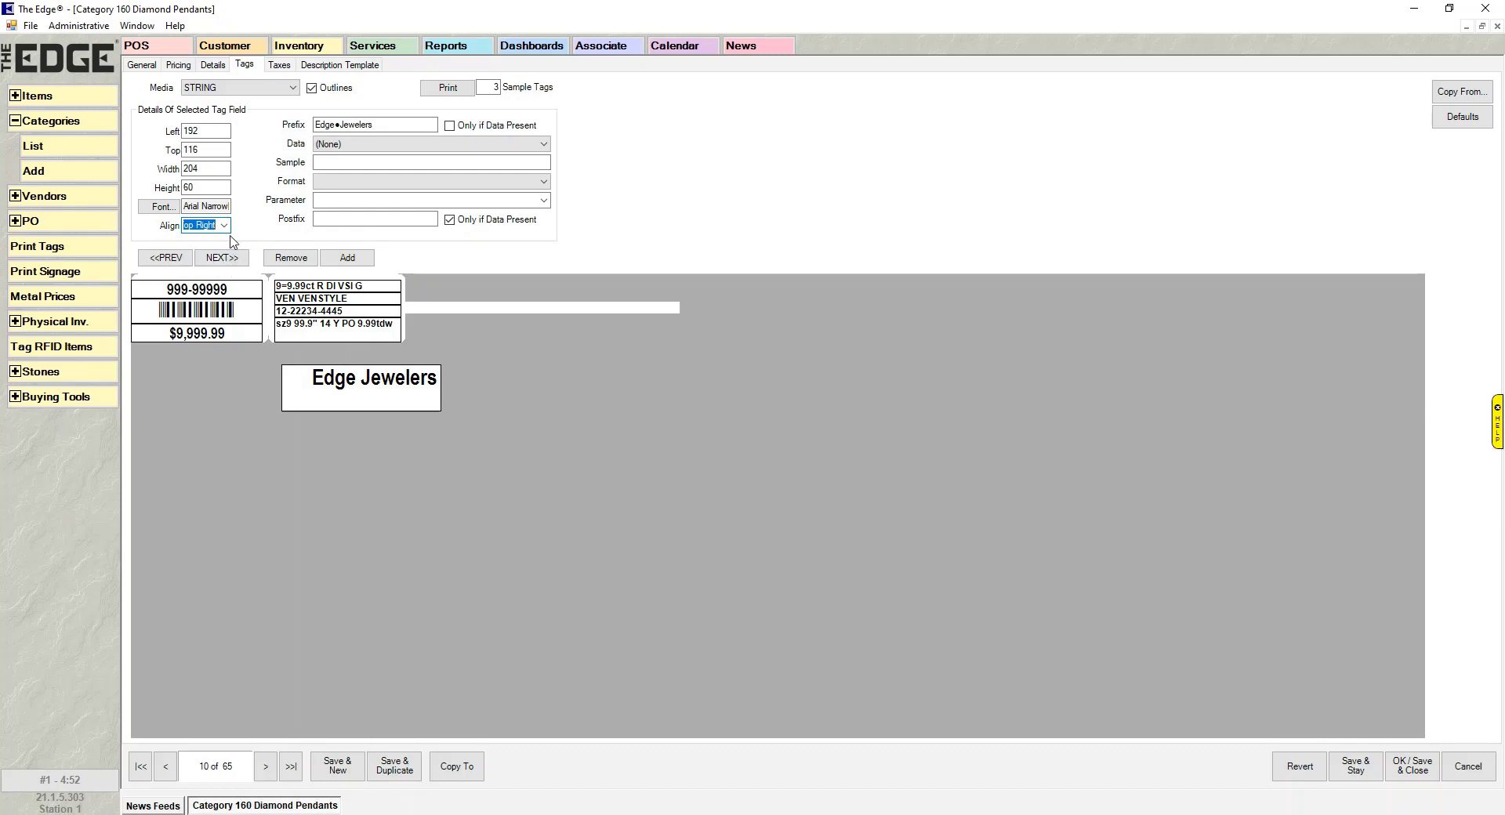
pyautogui.click(225, 227)
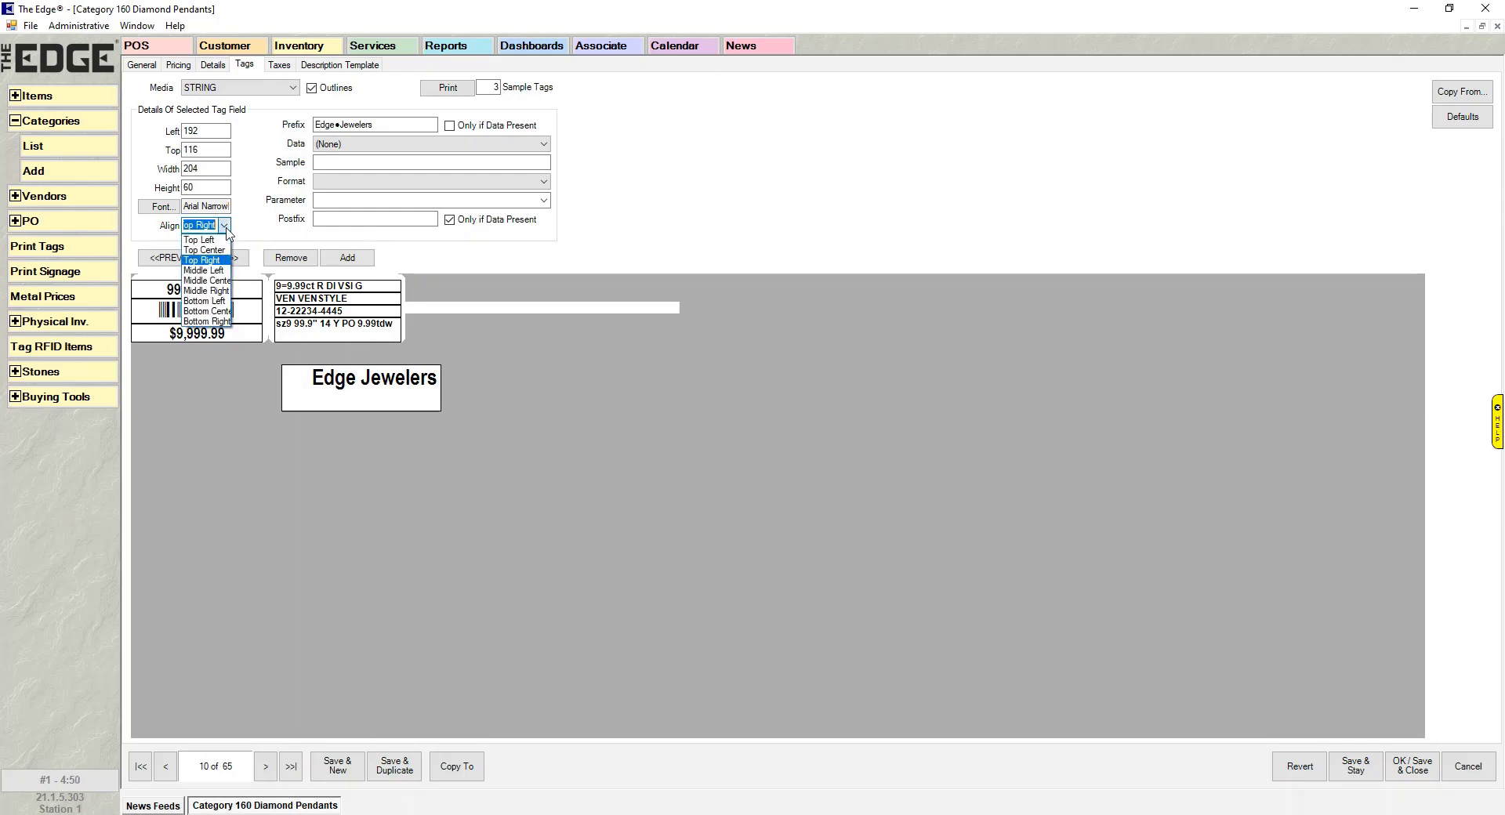
pyautogui.click(219, 271)
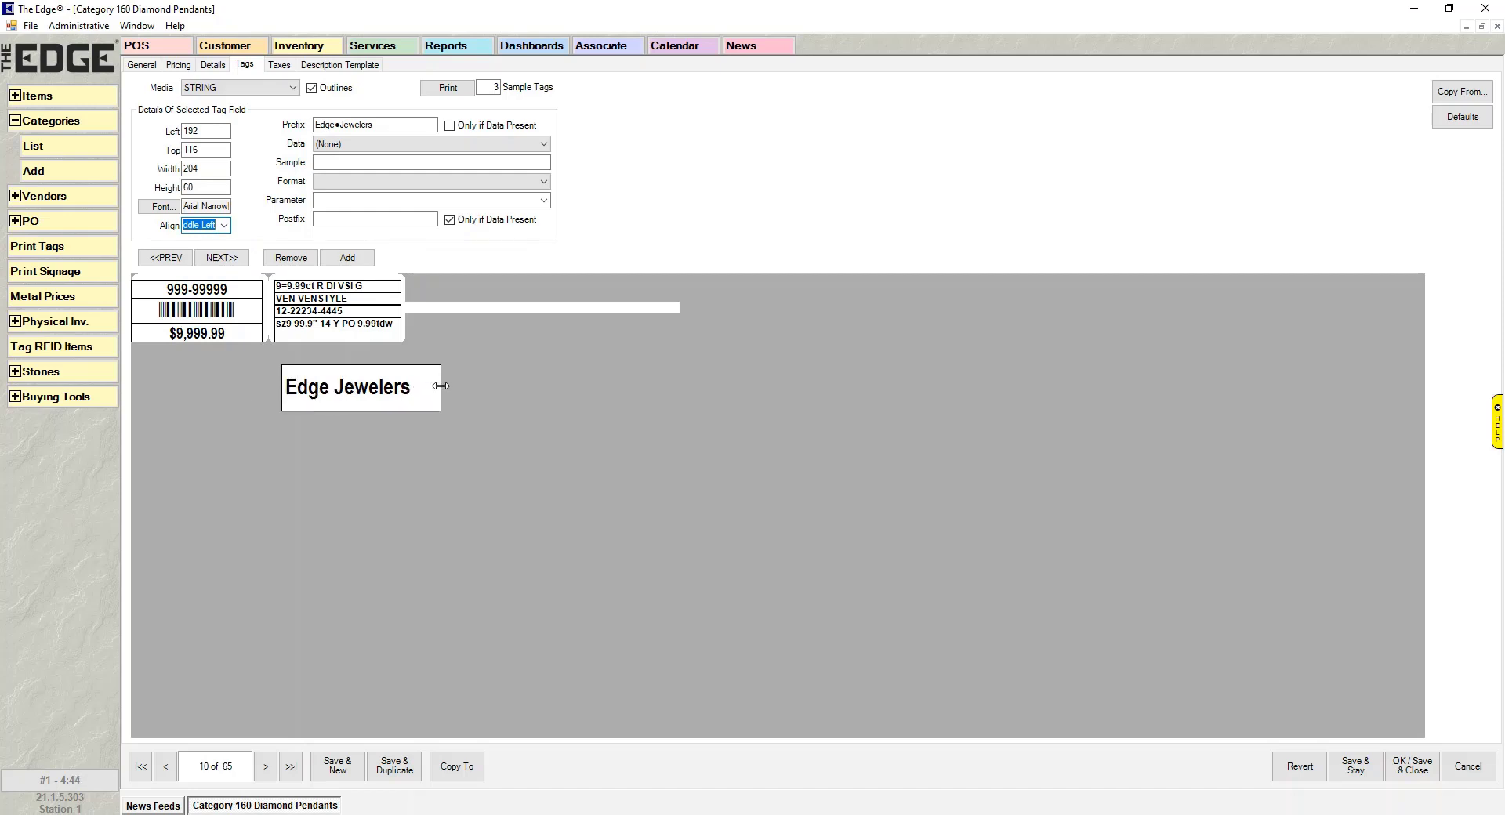
pyautogui.click(224, 226)
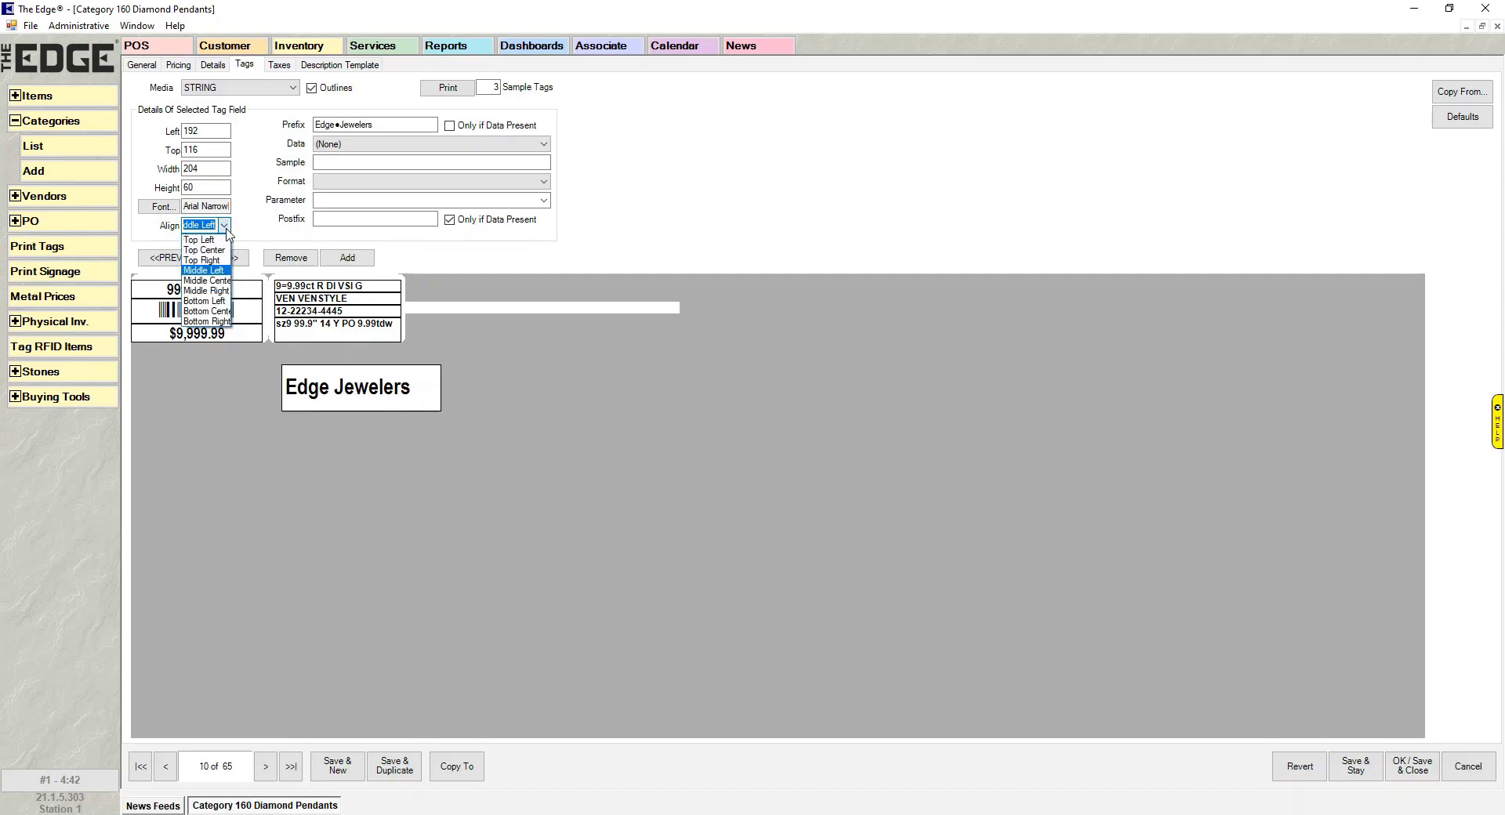
pyautogui.click(220, 306)
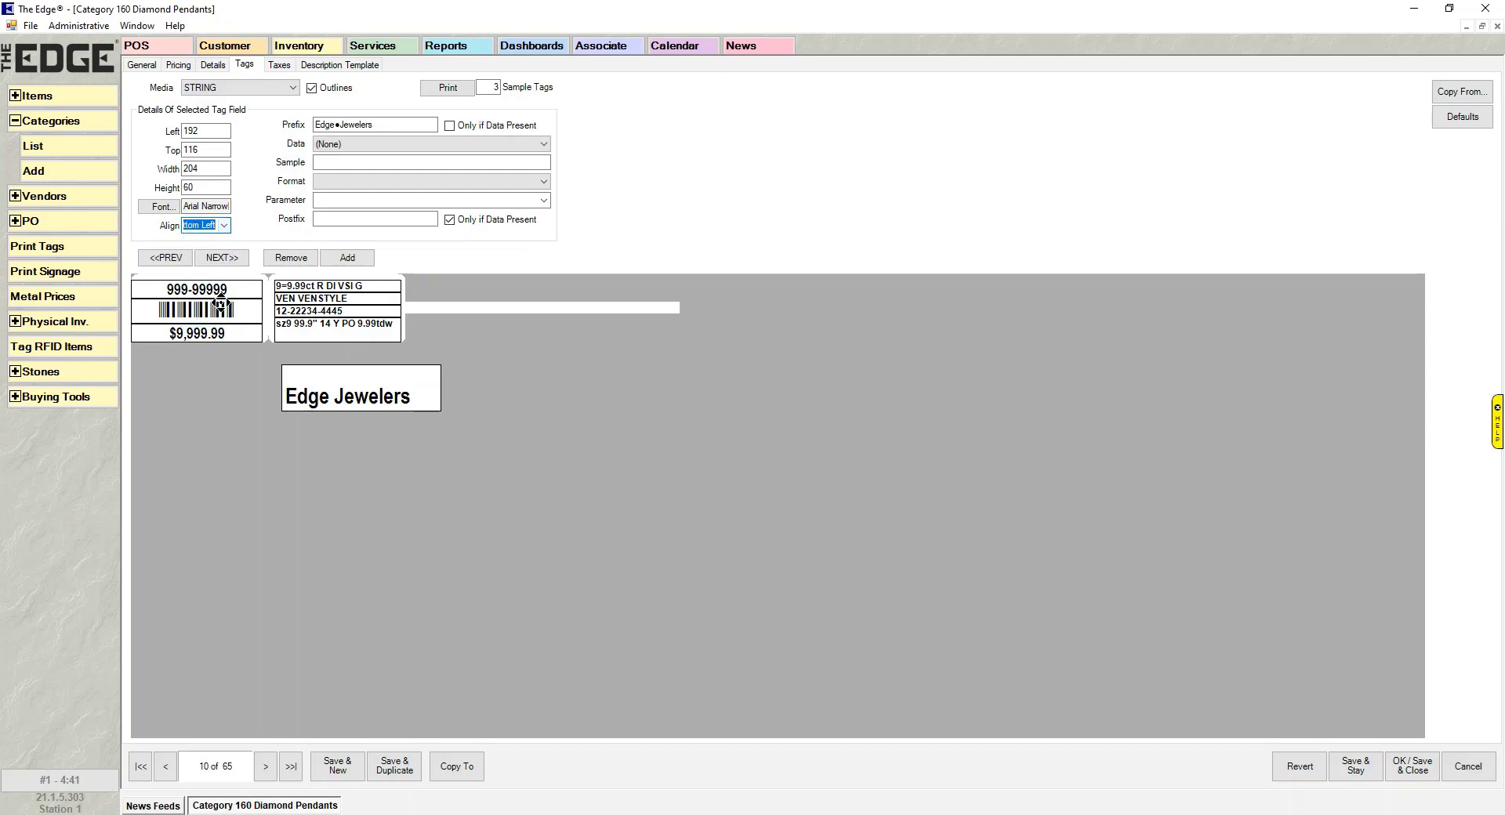
pyautogui.click(224, 226)
pyautogui.click(211, 330)
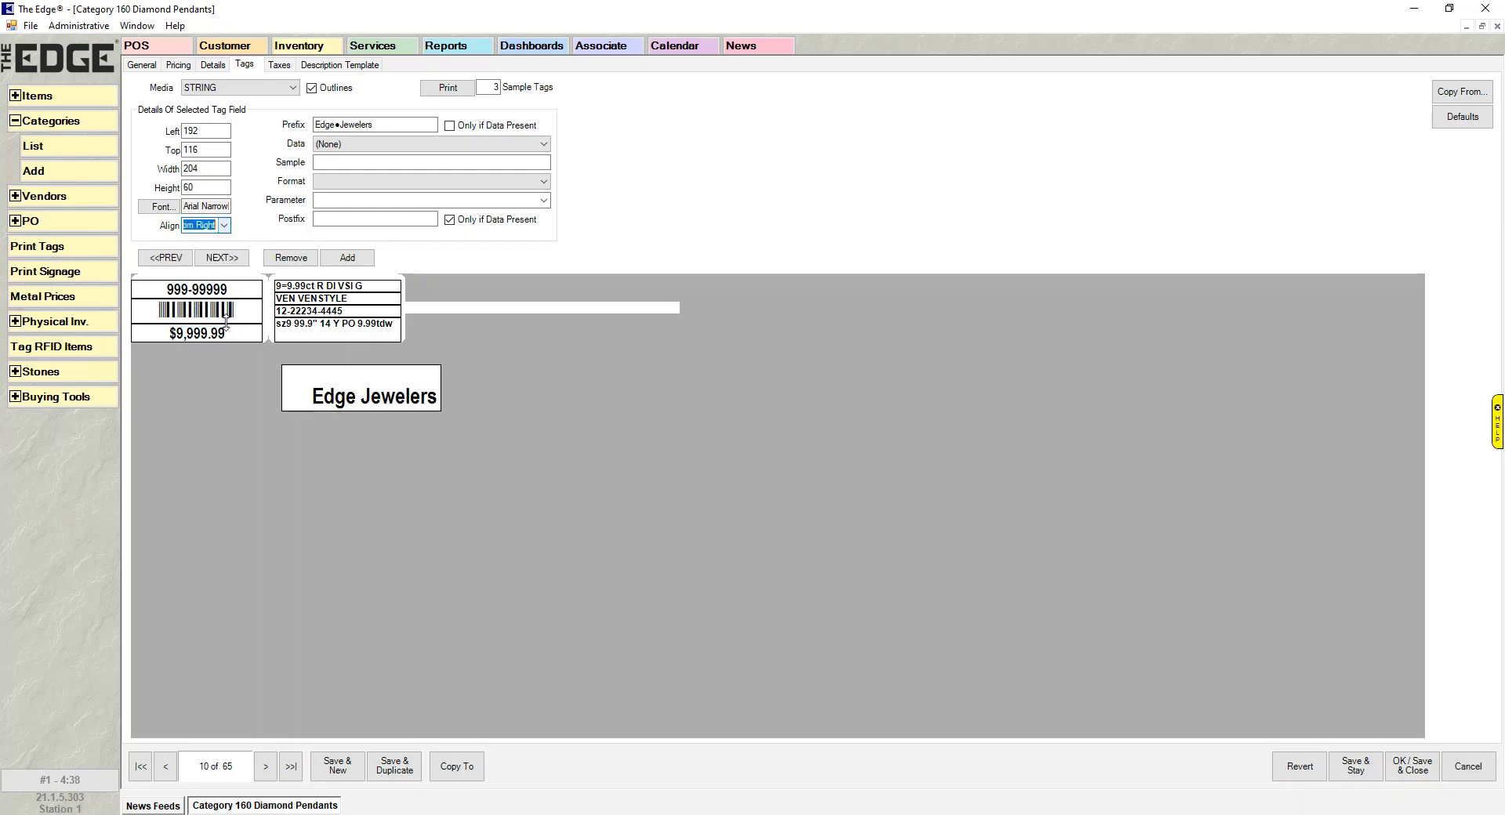
pyautogui.click(225, 227)
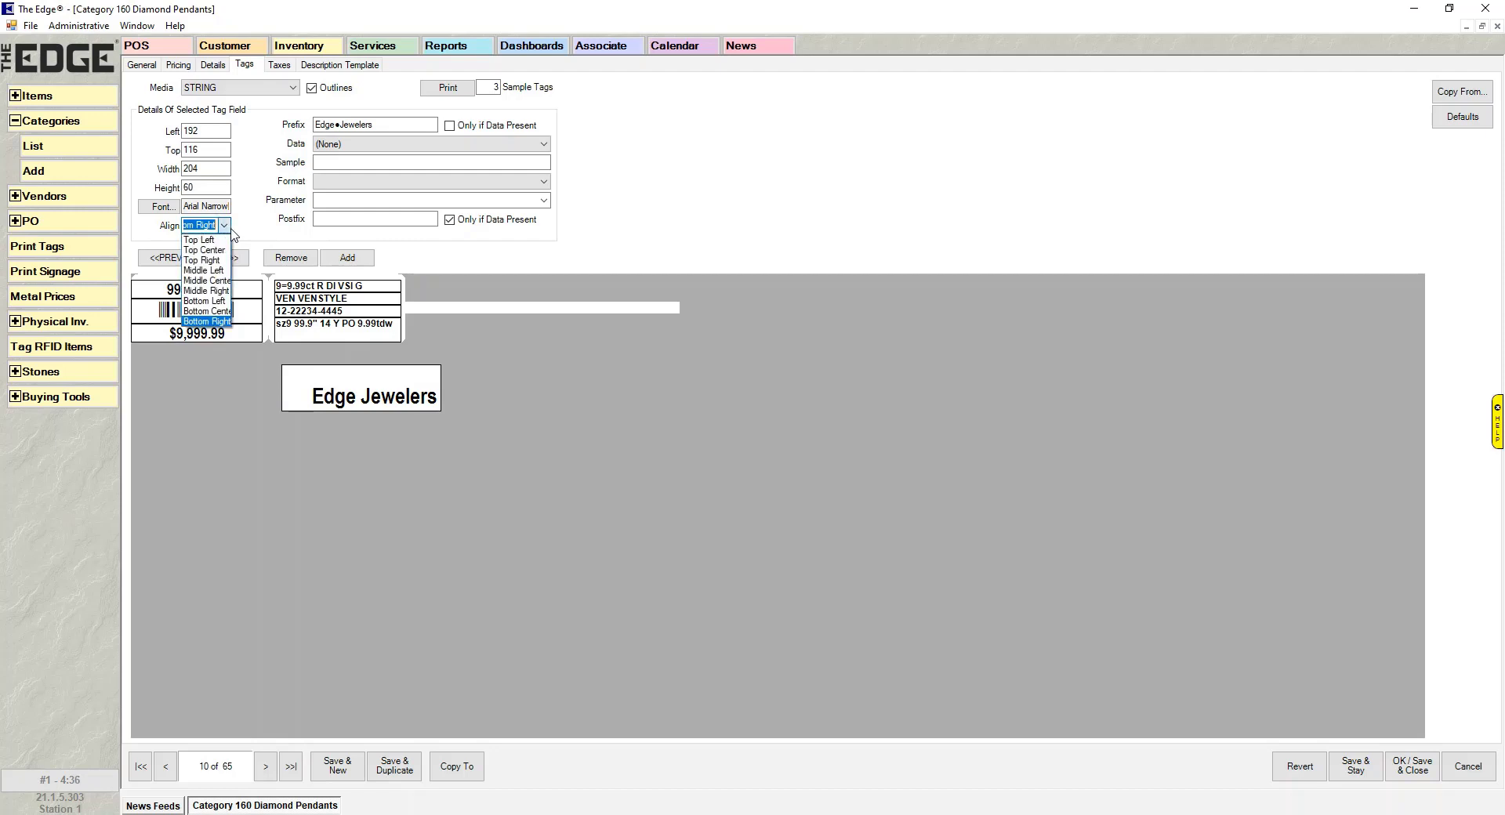
pyautogui.click(222, 282)
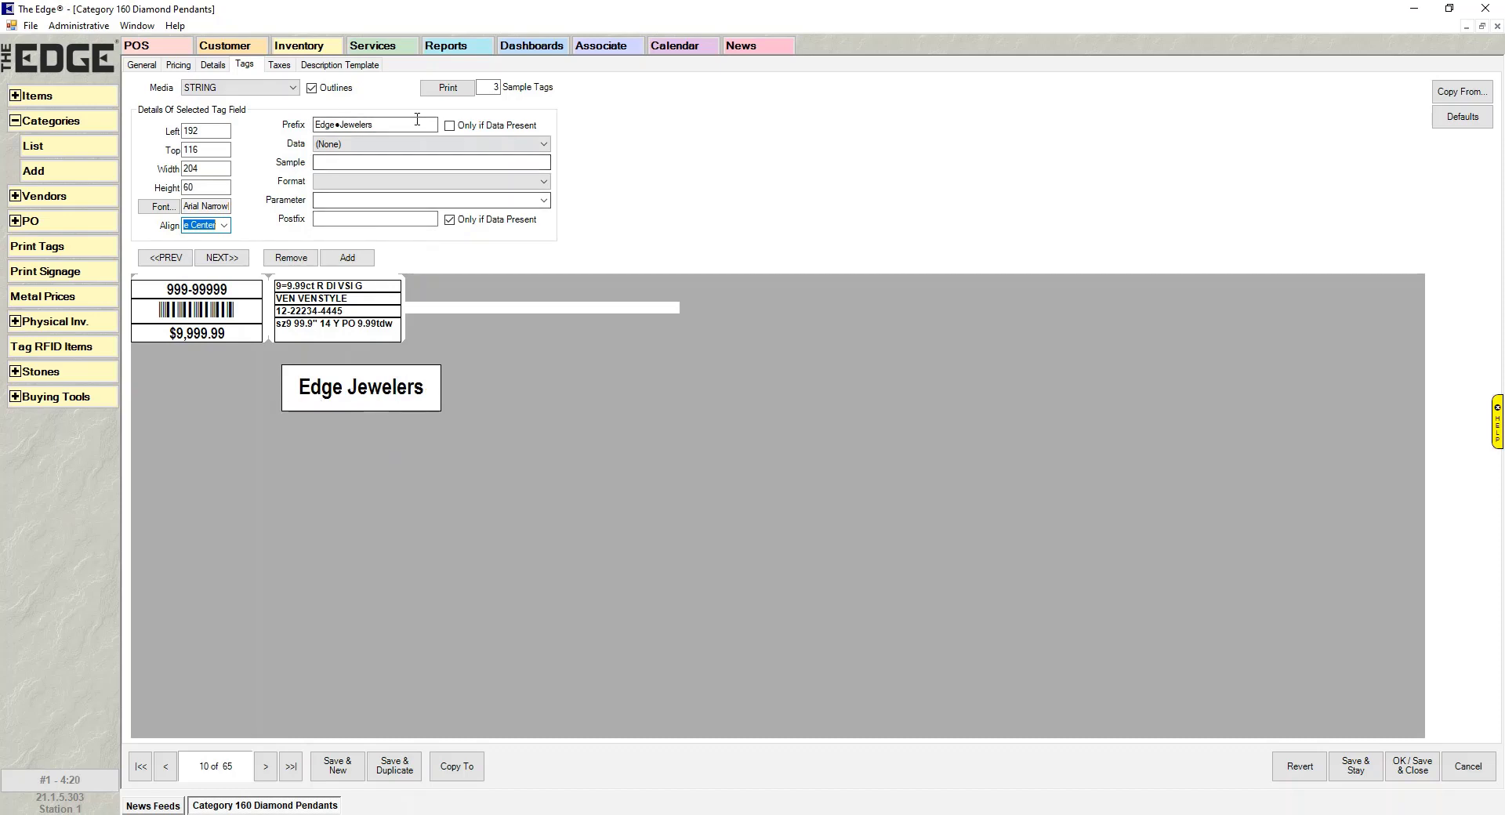
# - Delete the Edge Jewelers prefix and try Center Stone Count as the field data
pyautogui.click(314, 125)
pyautogui.press('Delete')
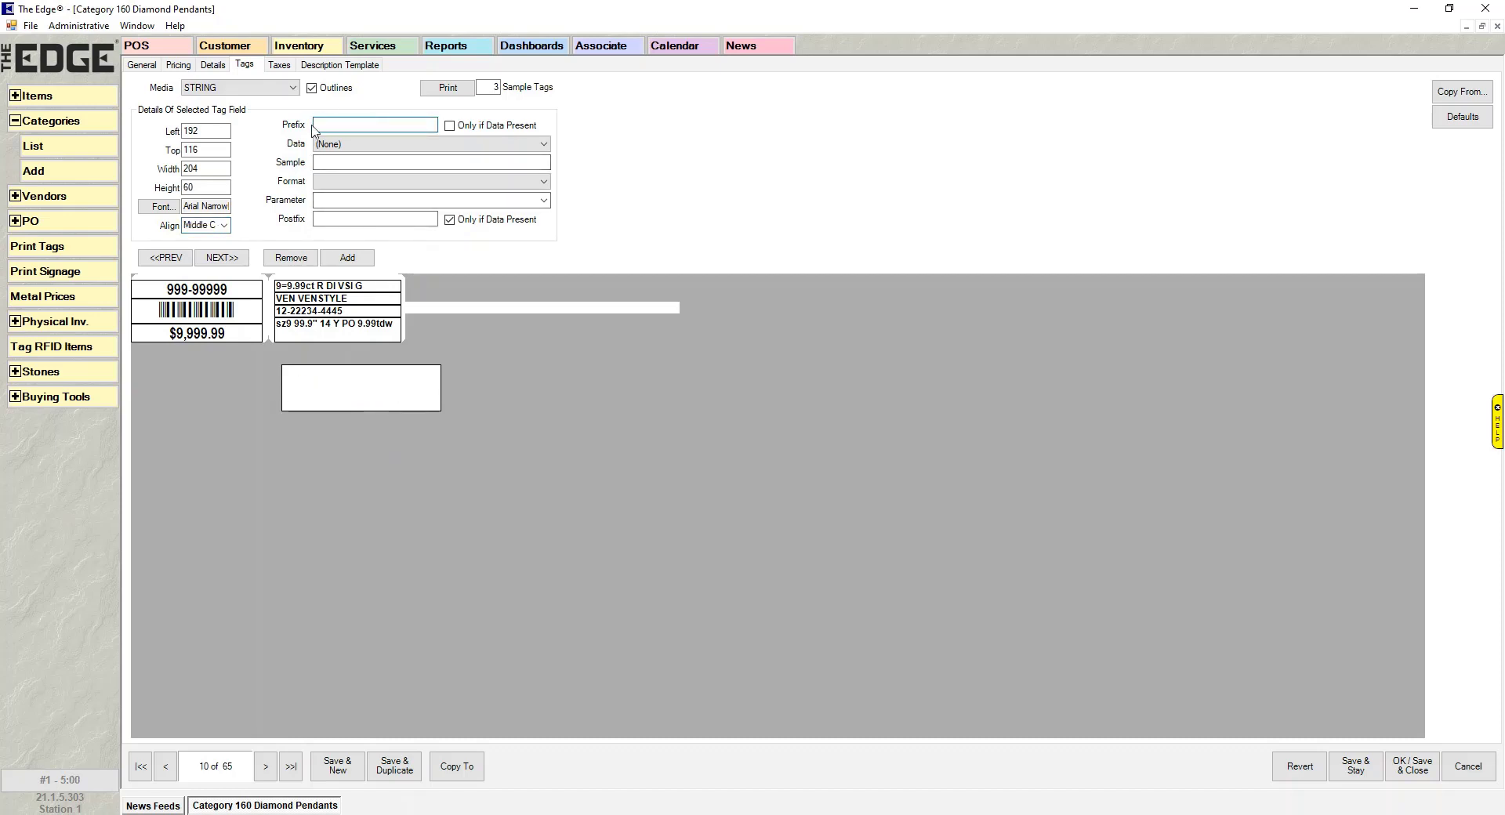
pyautogui.click(402, 147)
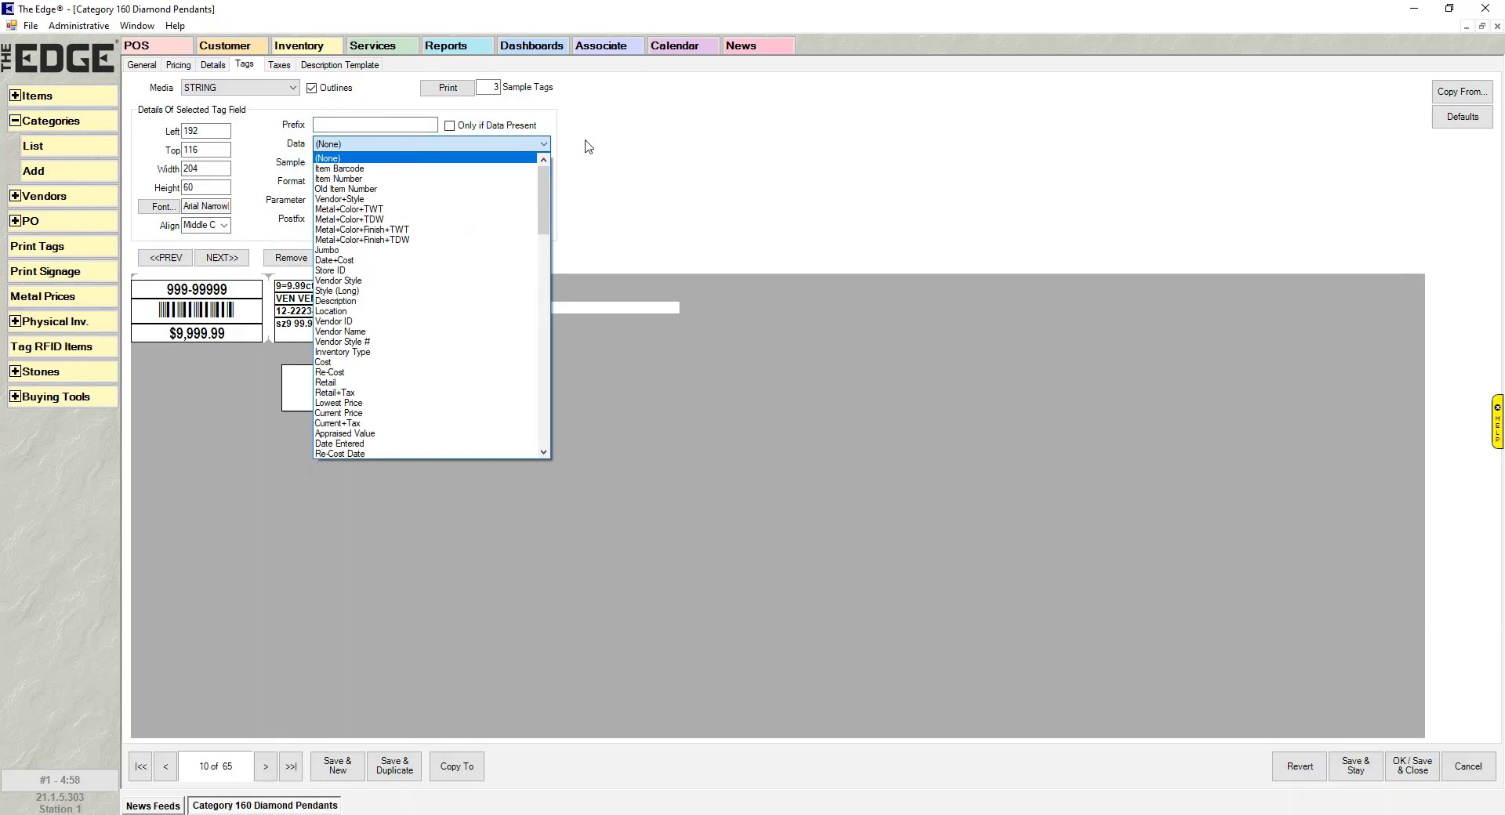
pyautogui.moveTo(546, 190); pyautogui.dragTo(540, 266)
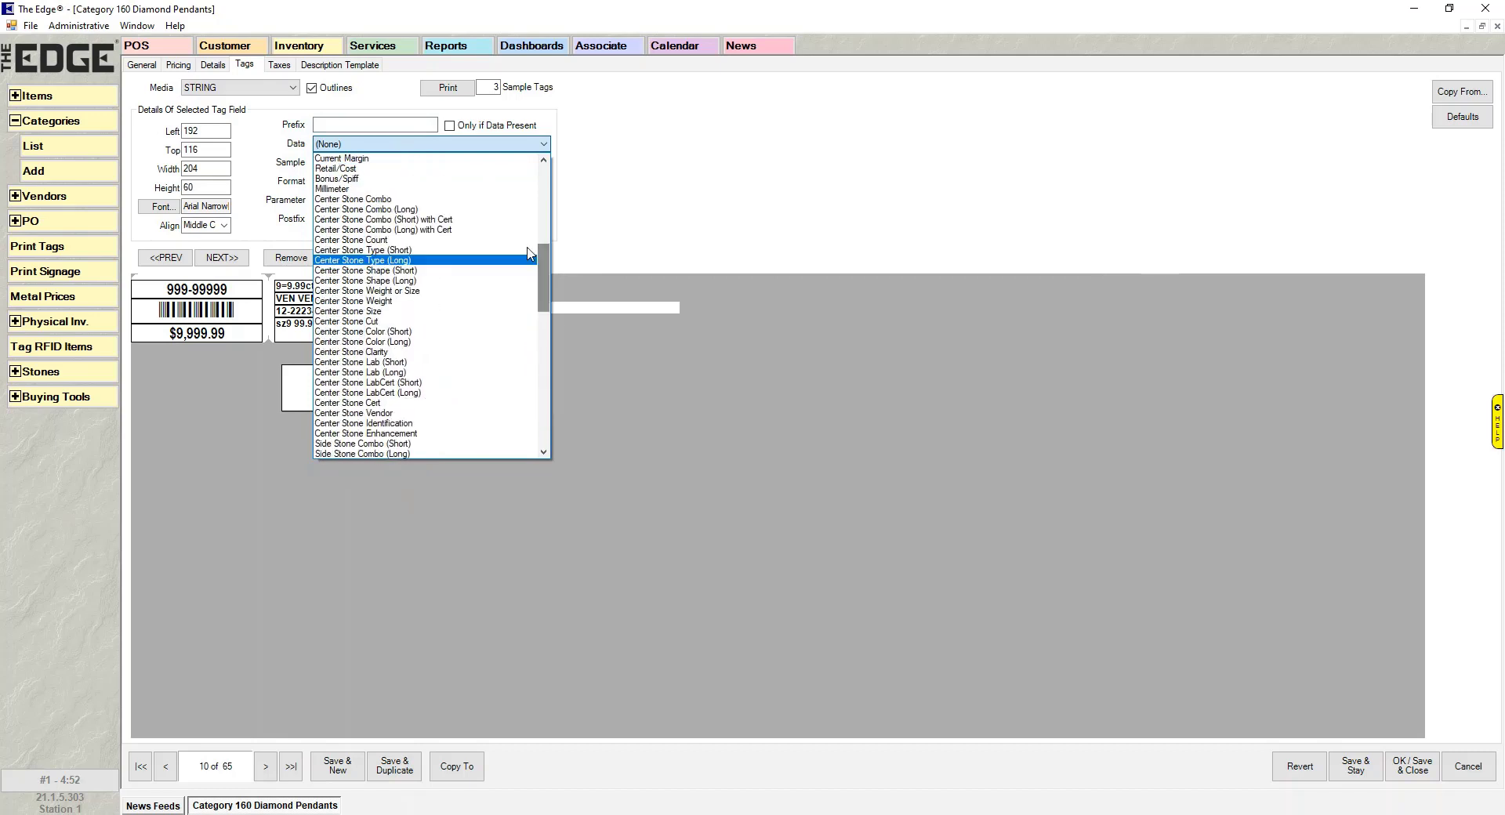
pyautogui.click(527, 240)
# - Switch the field data to Jumbo, previewing sz9 99.9" 14 Y PO 9.99tdw
pyautogui.click(524, 145)
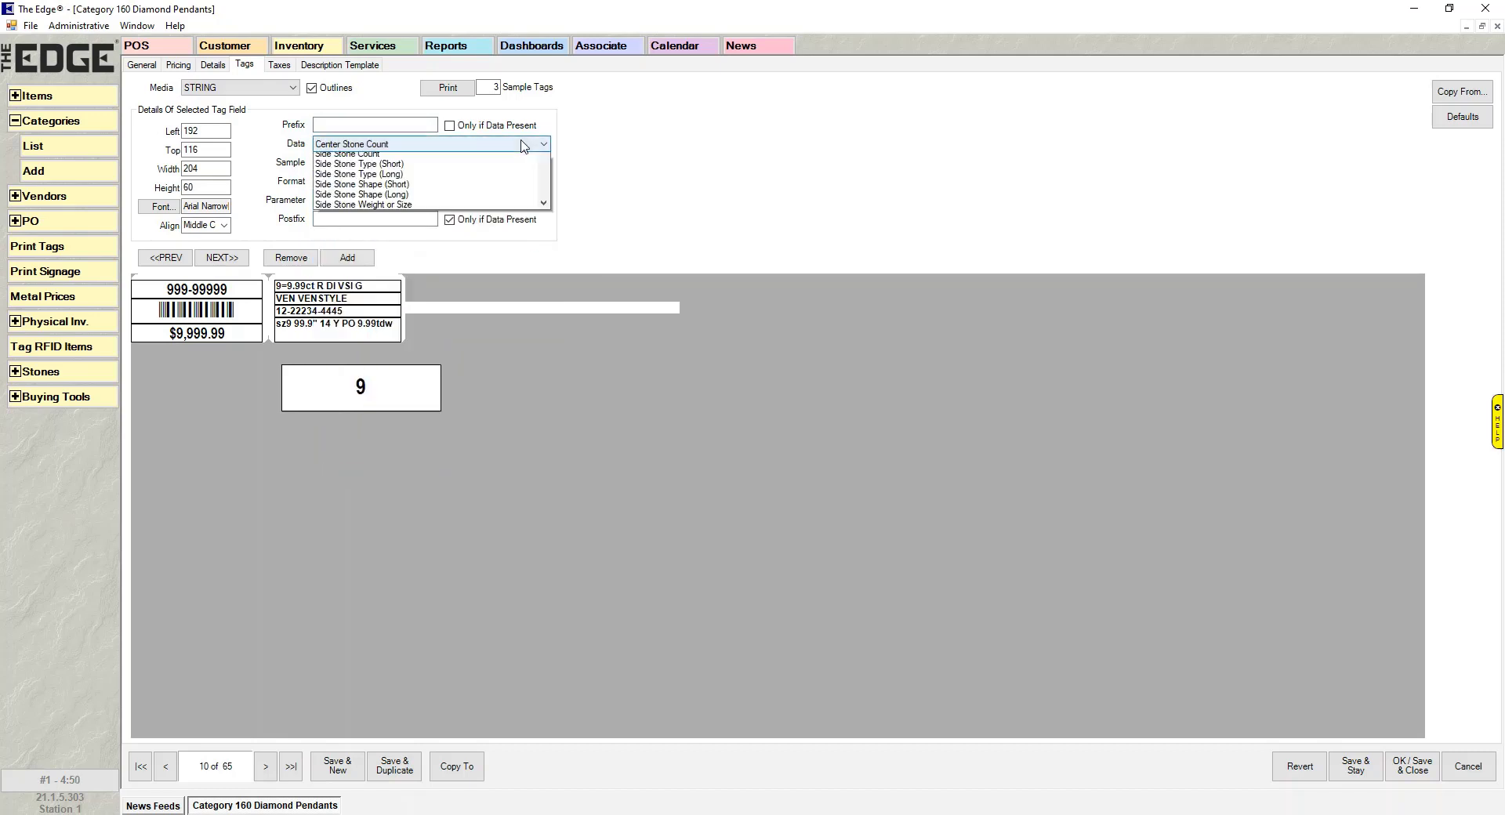
pyautogui.moveTo(544, 282); pyautogui.dragTo(555, 213)
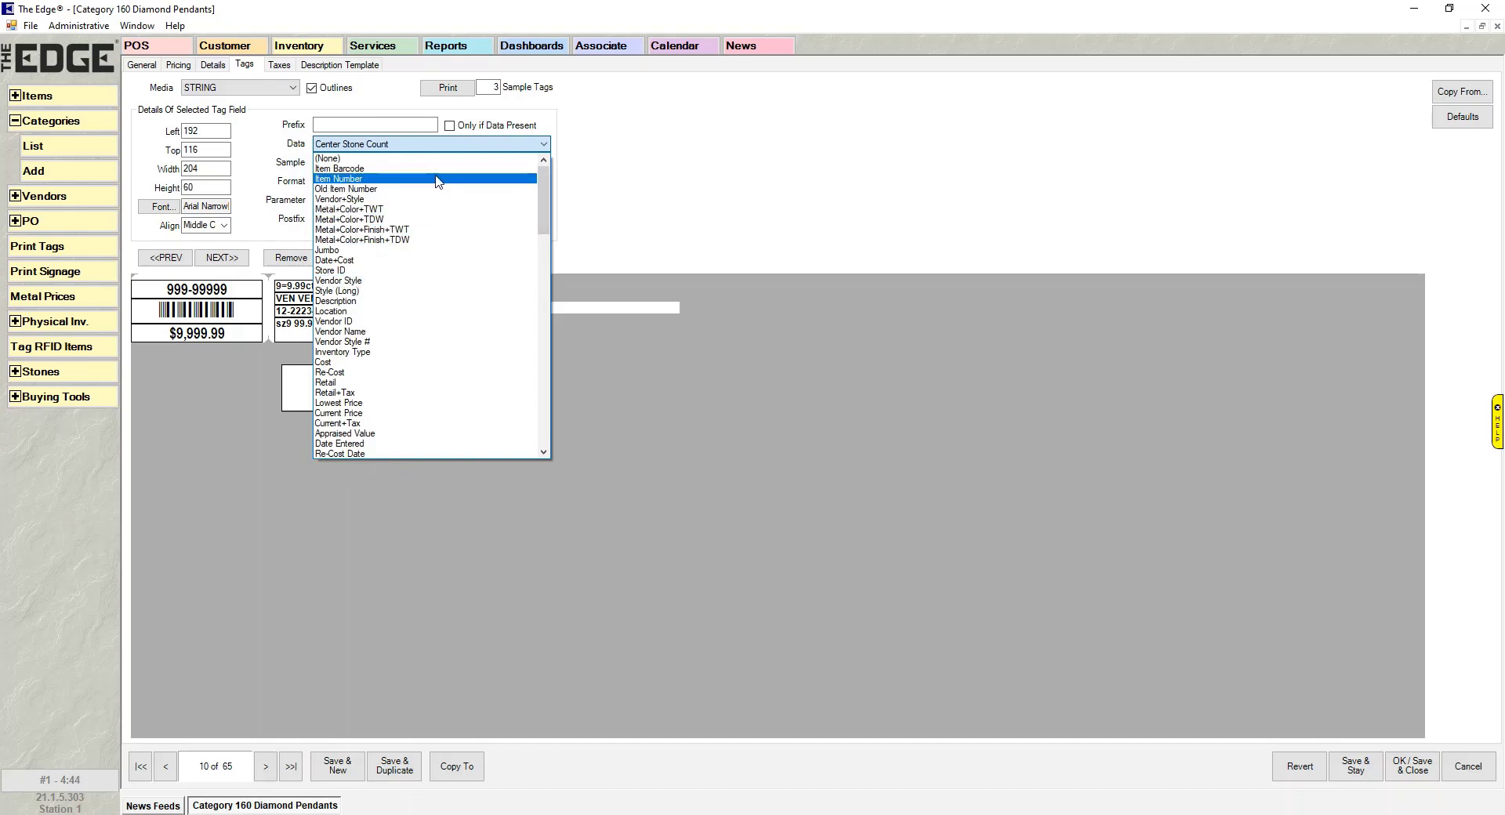
pyautogui.click(444, 251)
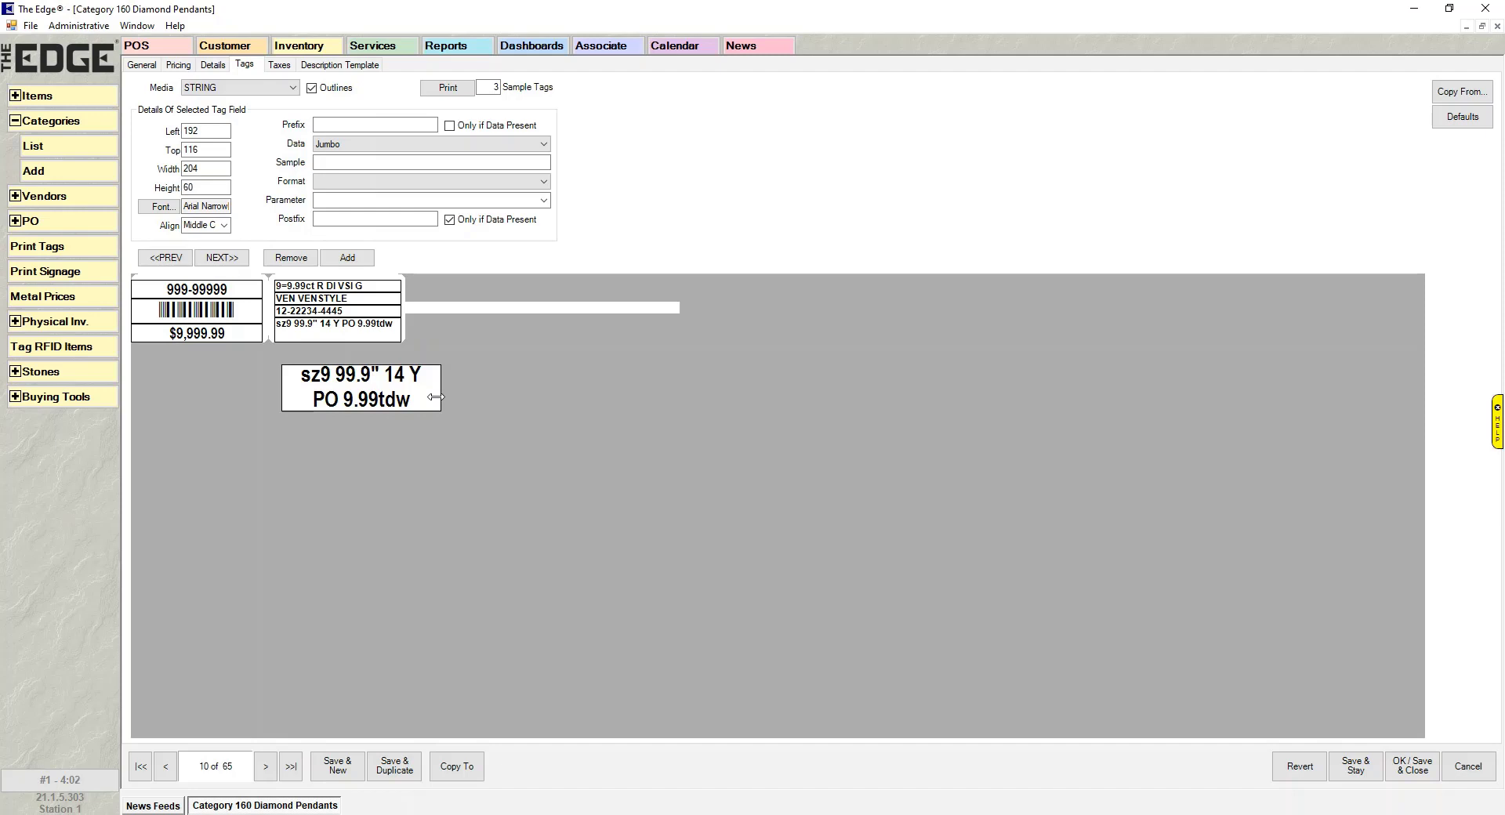
pyautogui.click(482, 145)
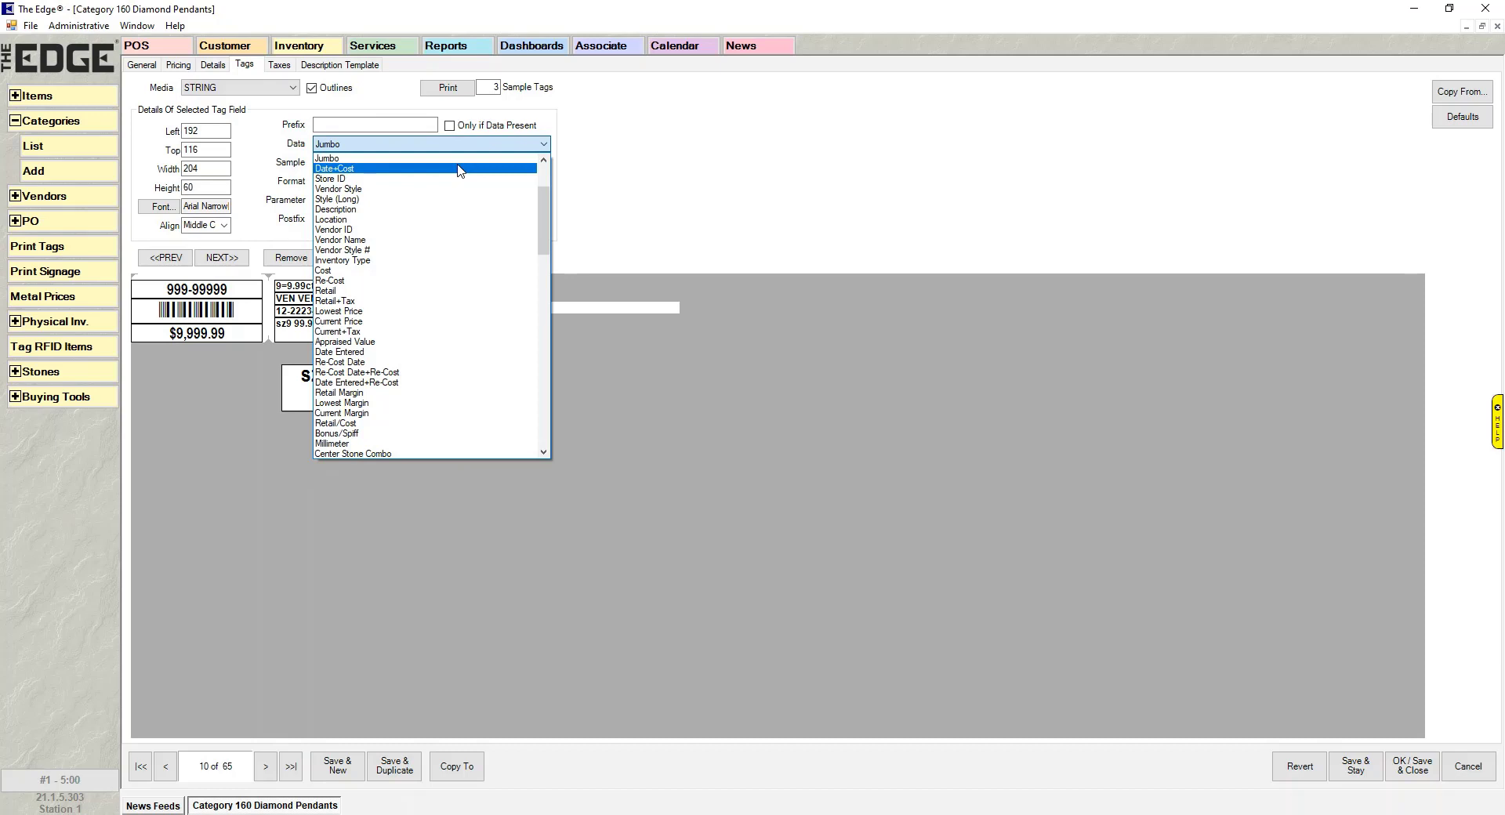
# - Set the tag field to Date+Cost data and move it to Left 260, Top 112, 260 wide
pyautogui.click(459, 171)
pyautogui.click(386, 144)
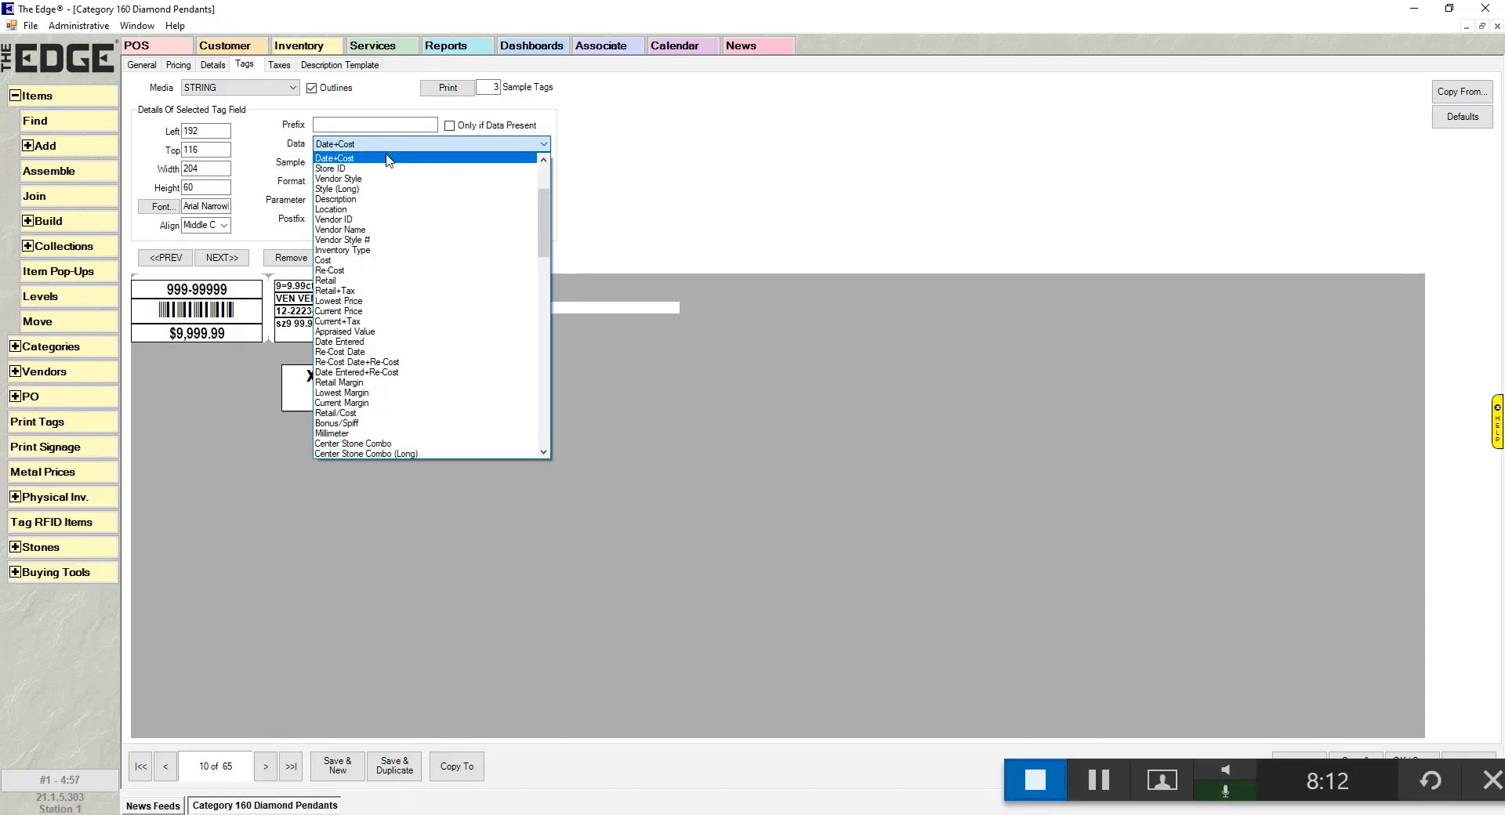
pyautogui.click(389, 159)
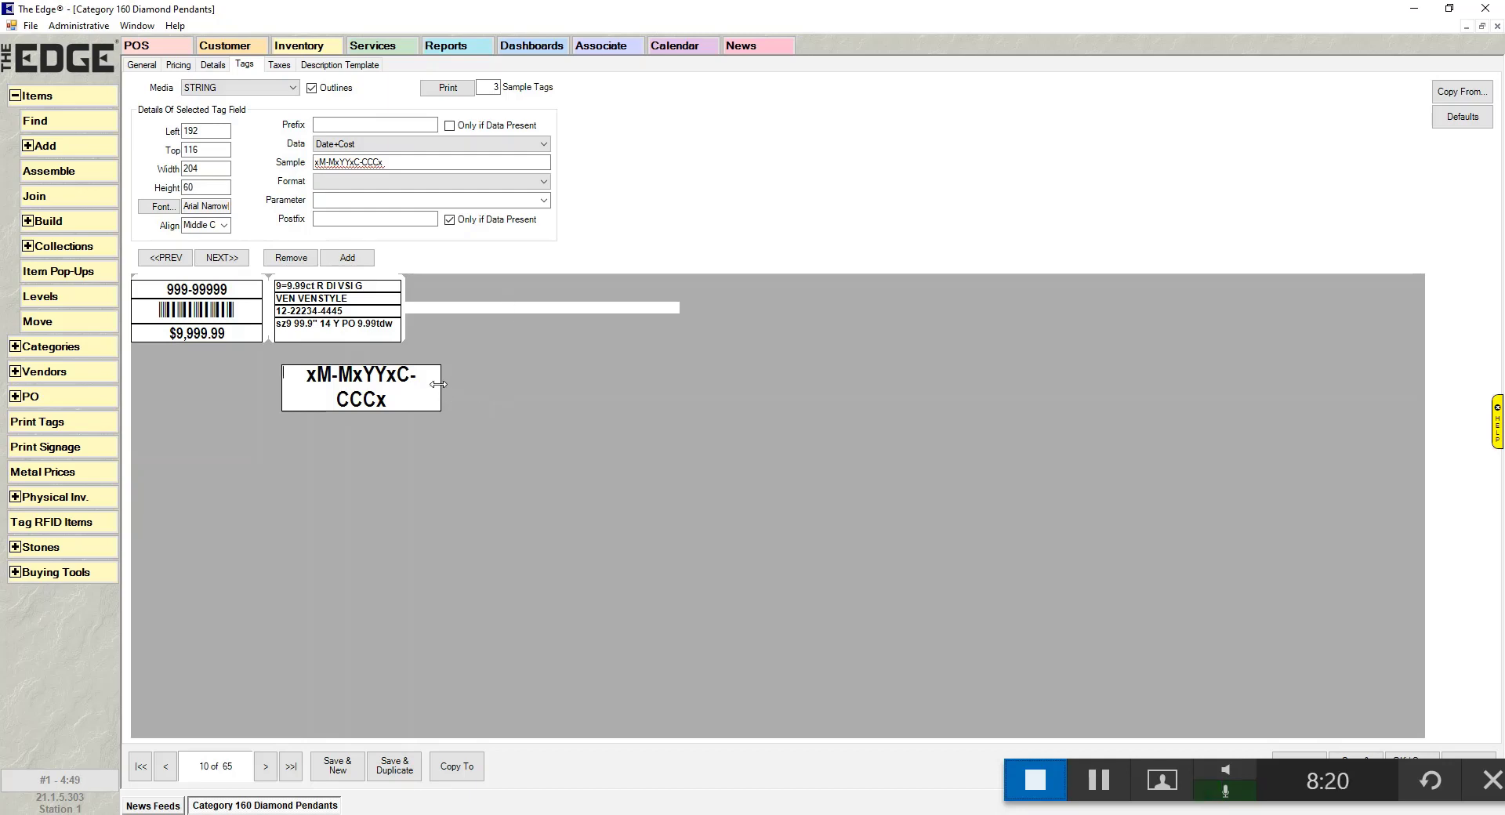
pyautogui.moveTo(437, 385); pyautogui.dragTo(538, 382)
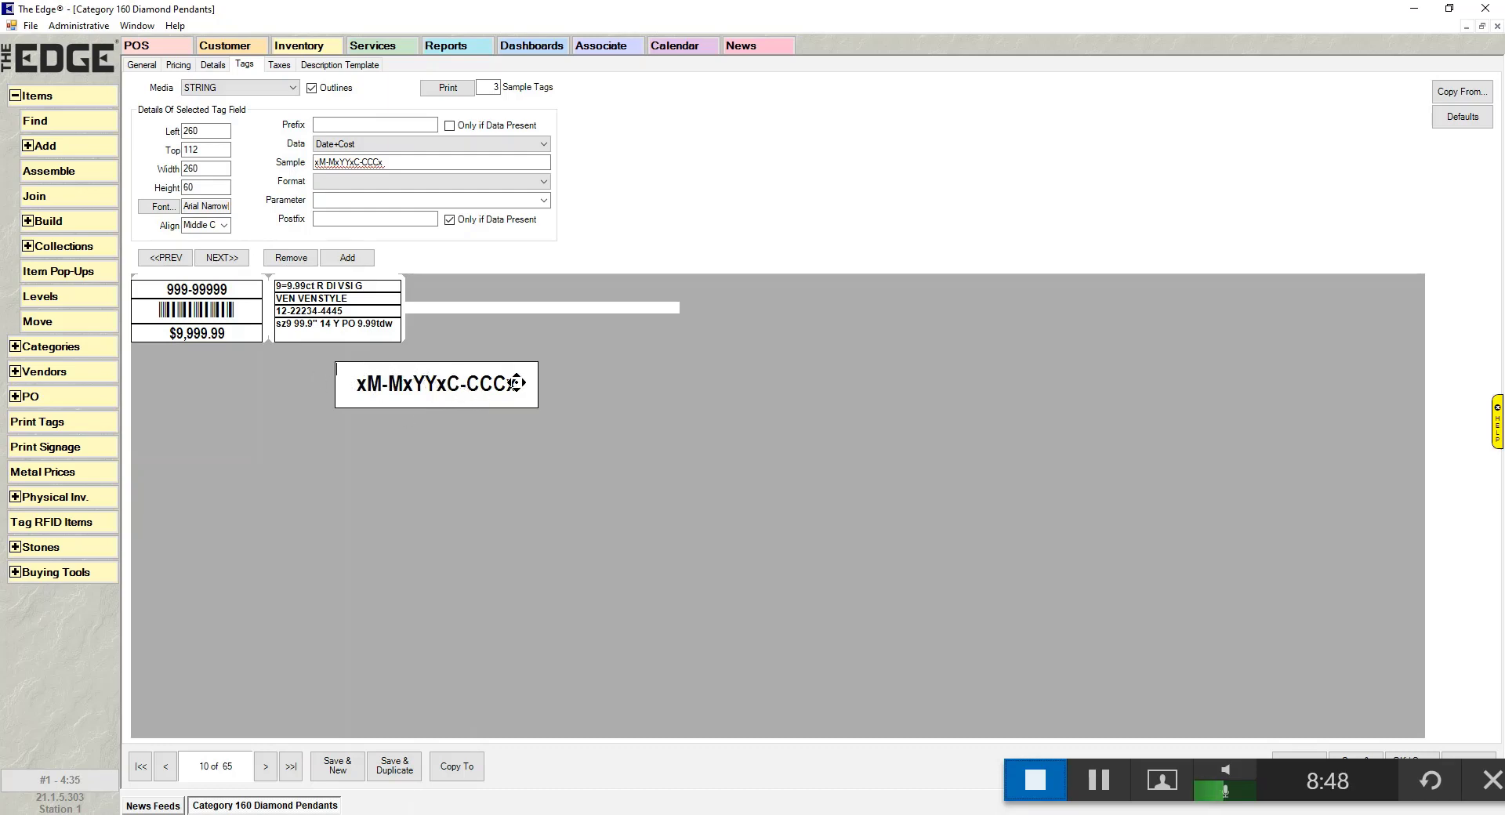
pyautogui.click(413, 161)
pyautogui.doubleClick(412, 161)
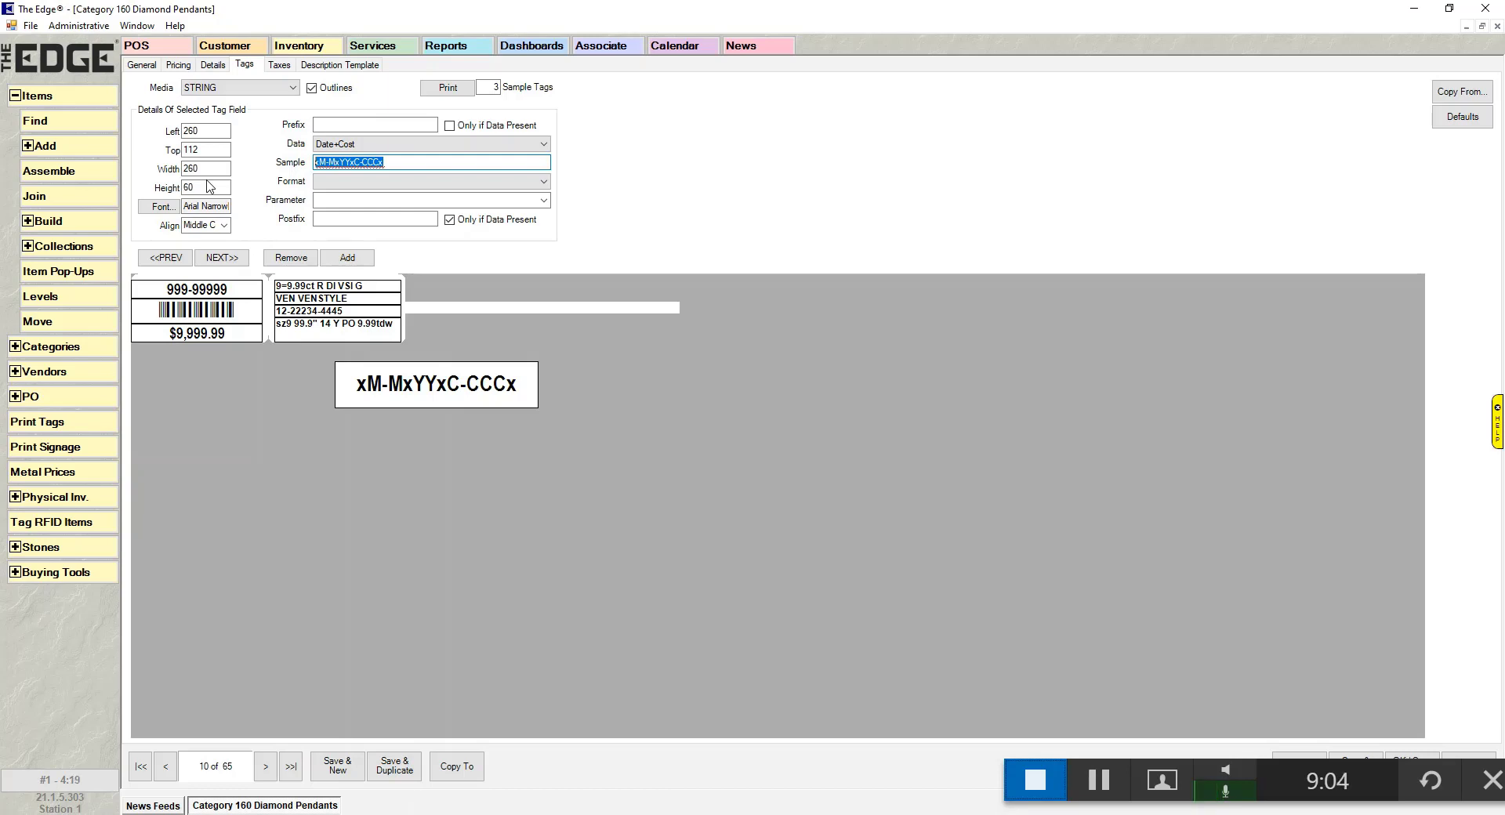
pyautogui.write('71-')
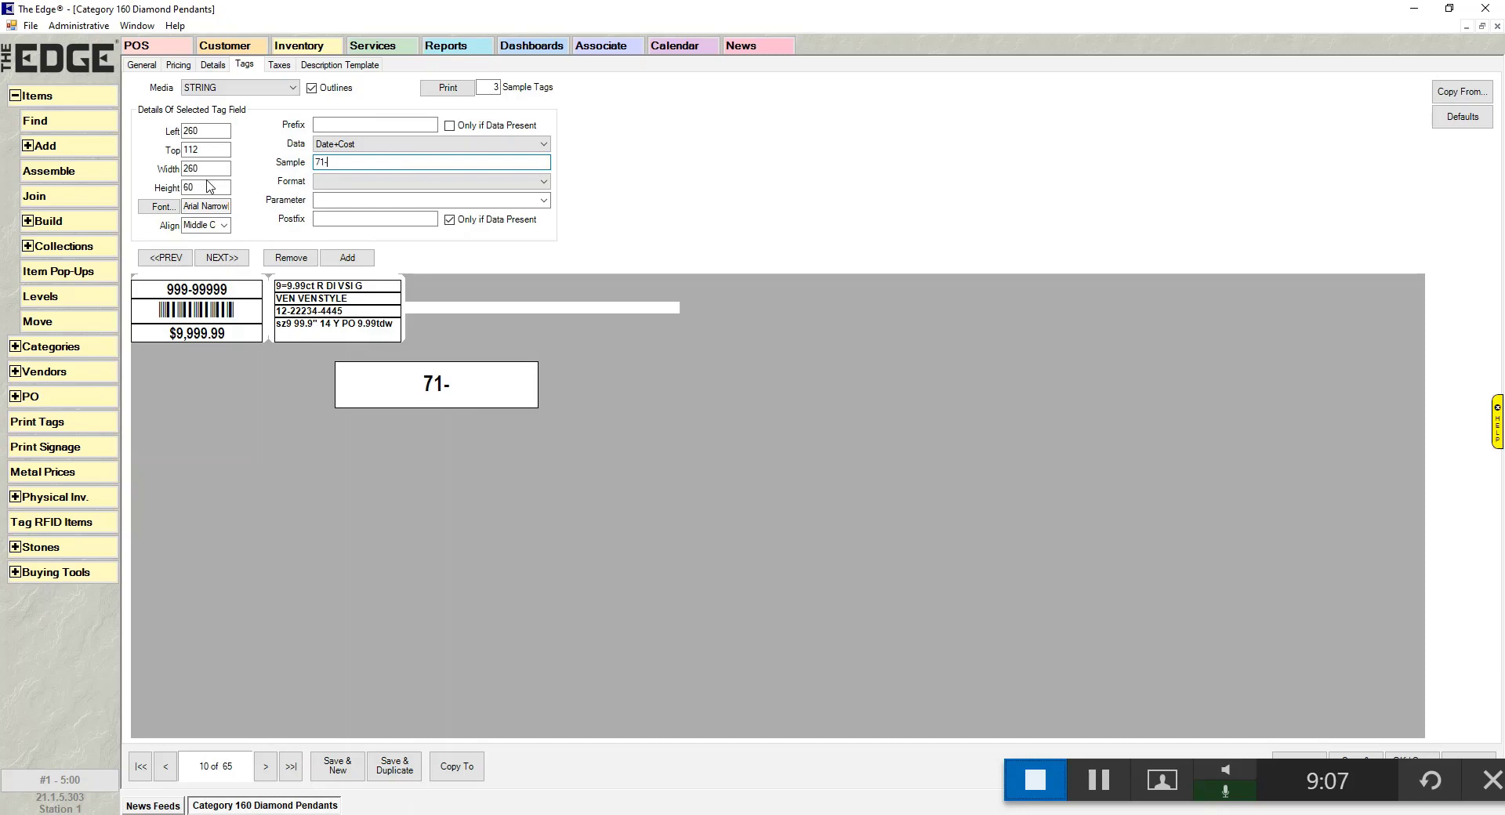
pyautogui.write('2917')
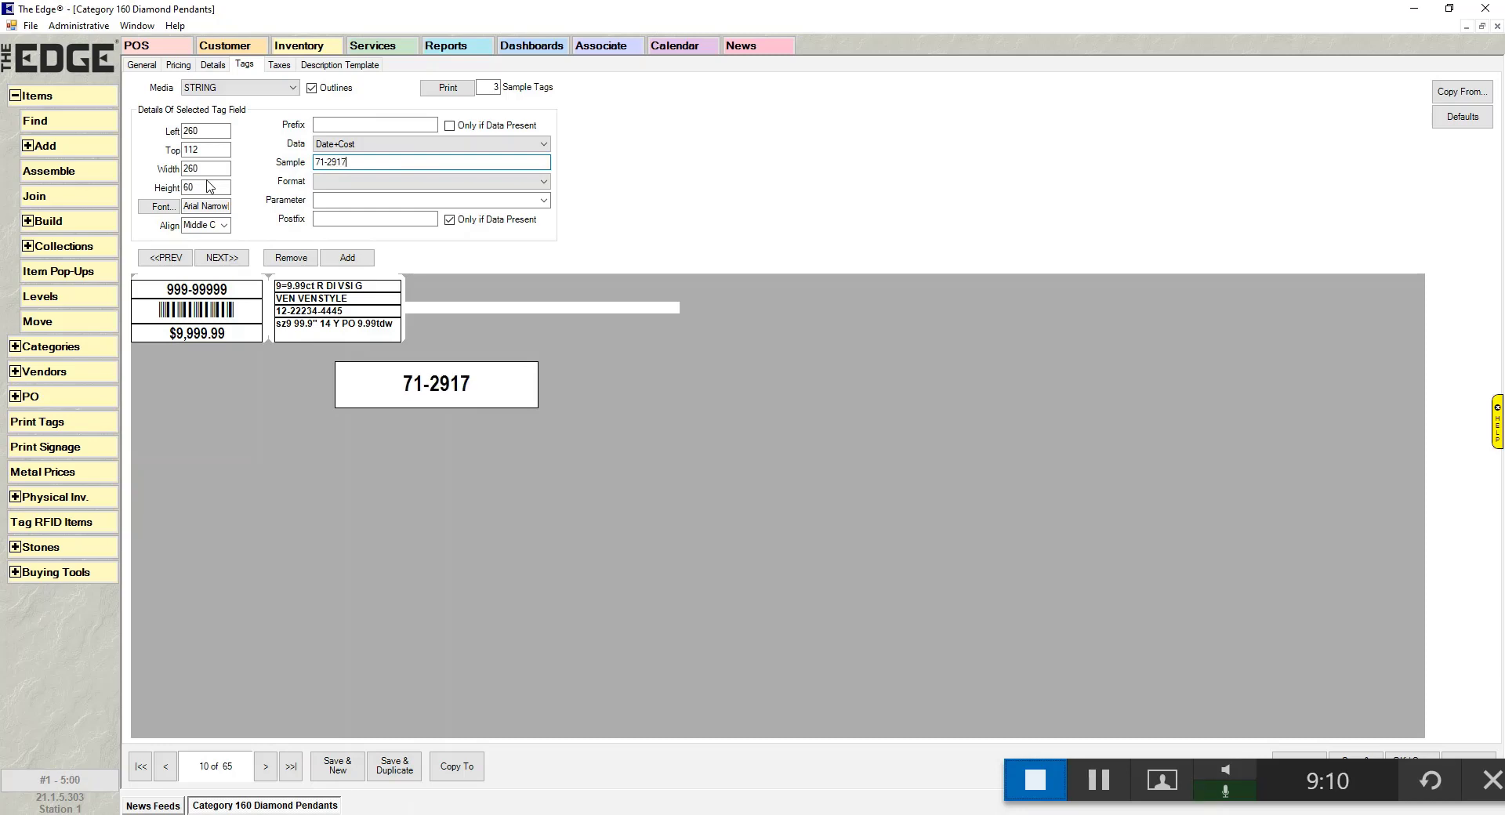
pyautogui.write('4')
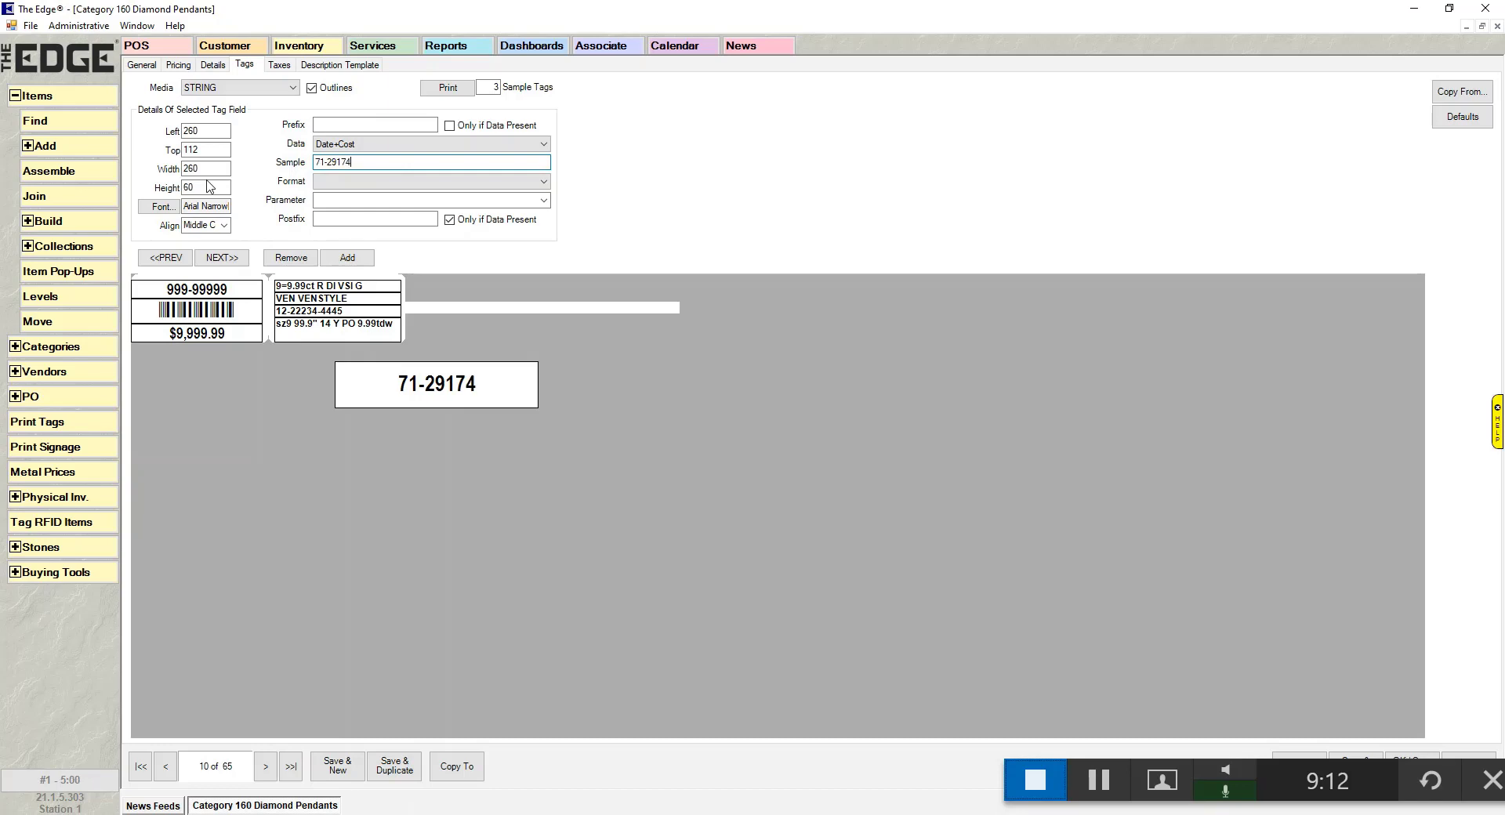
pyautogui.write('2-5')
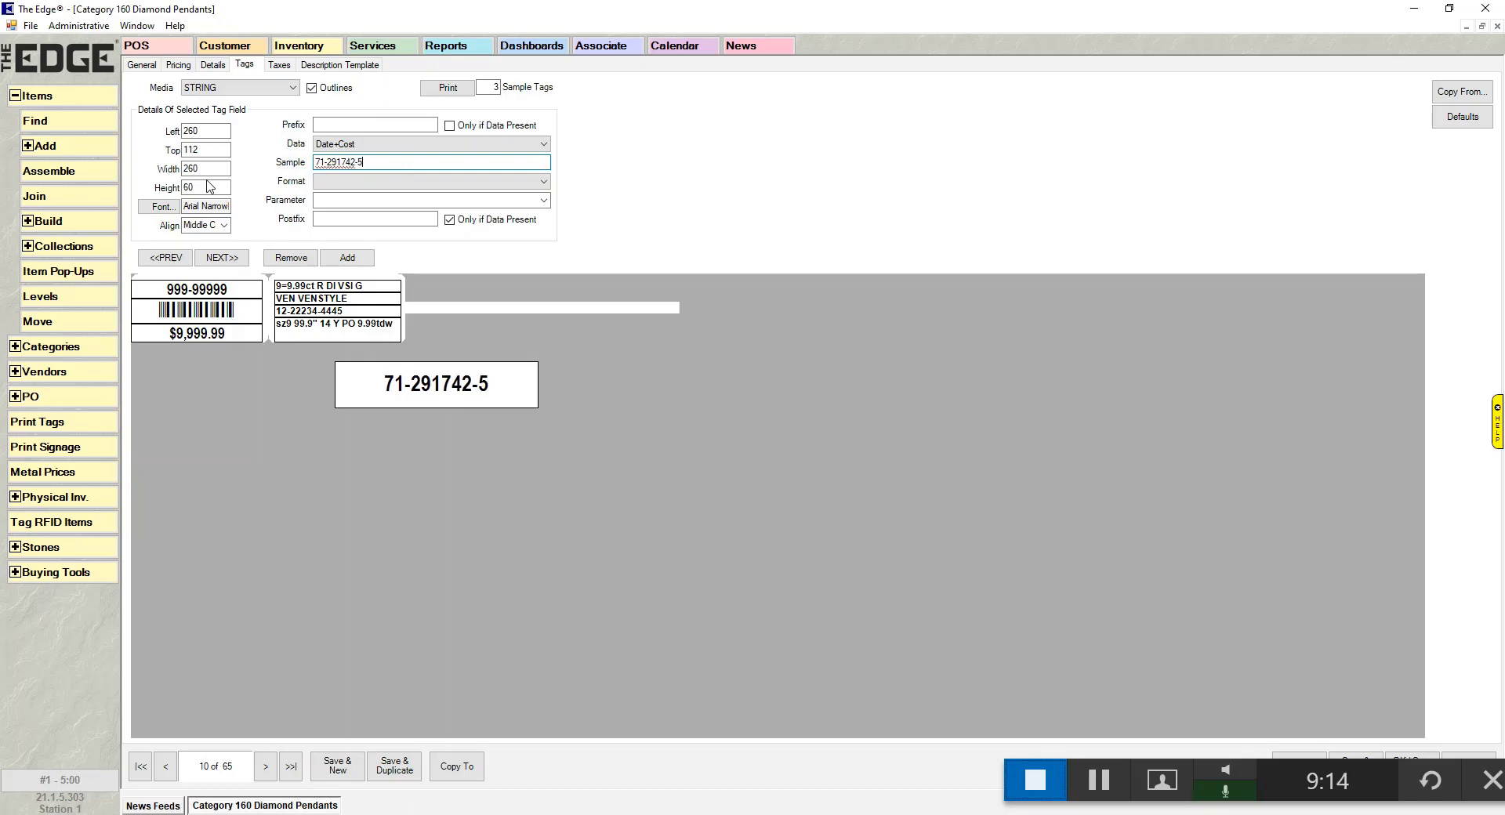
pyautogui.write('006')
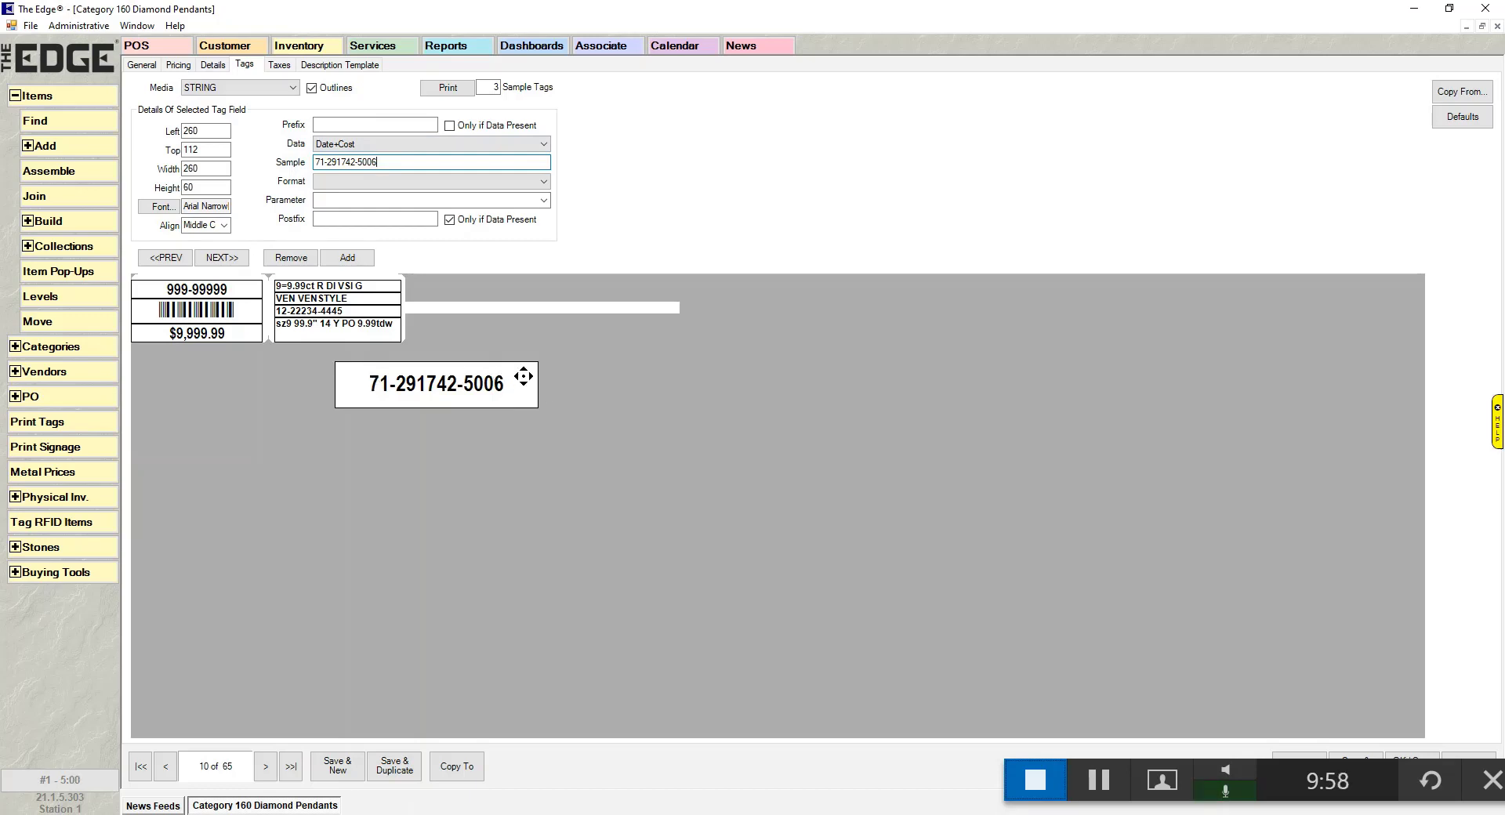
pyautogui.hotkey('ctrl', 'a')
pyautogui.press('BackSpace')
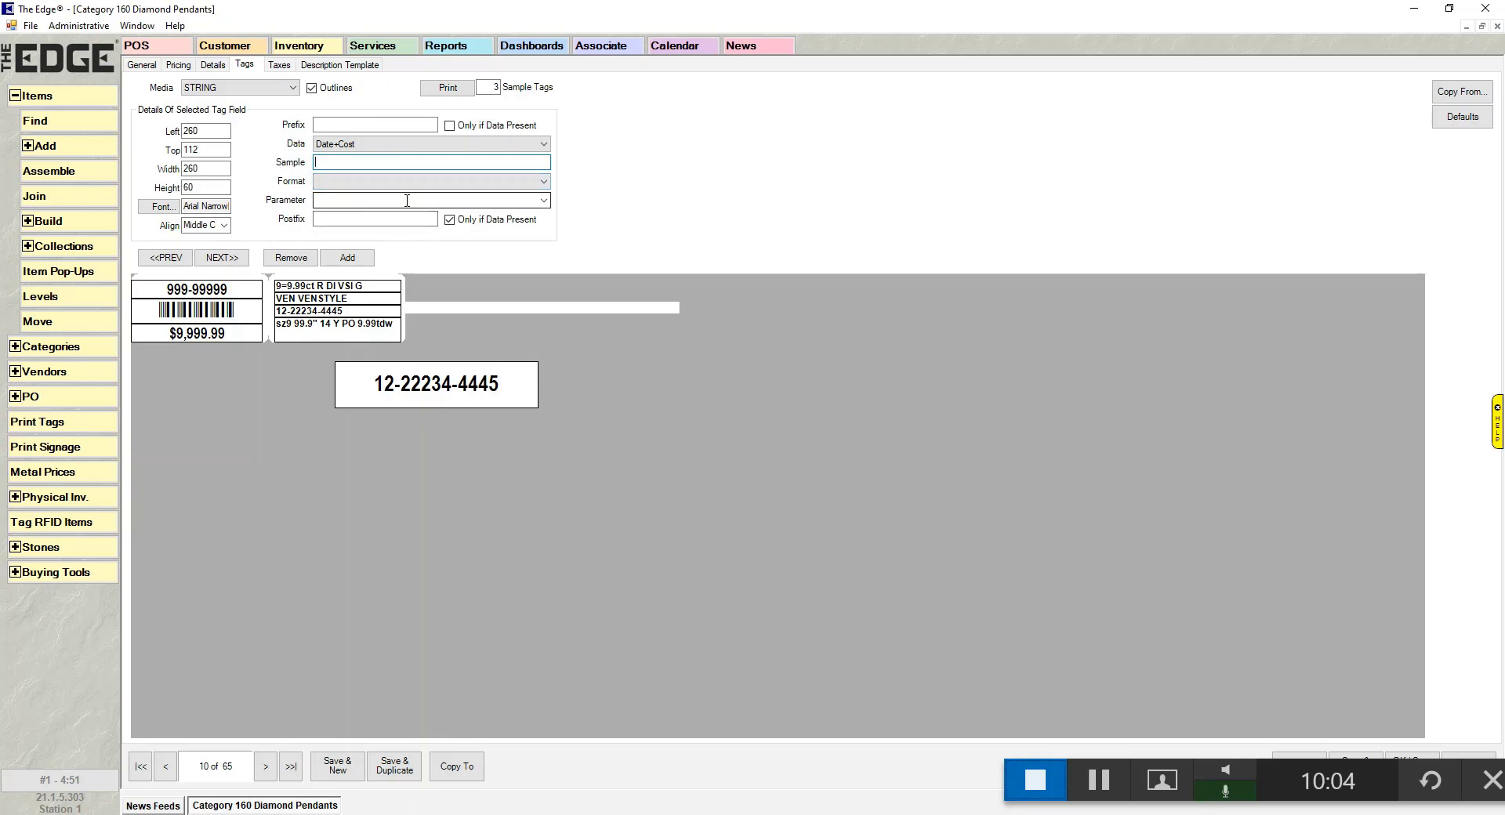
pyautogui.click(385, 186)
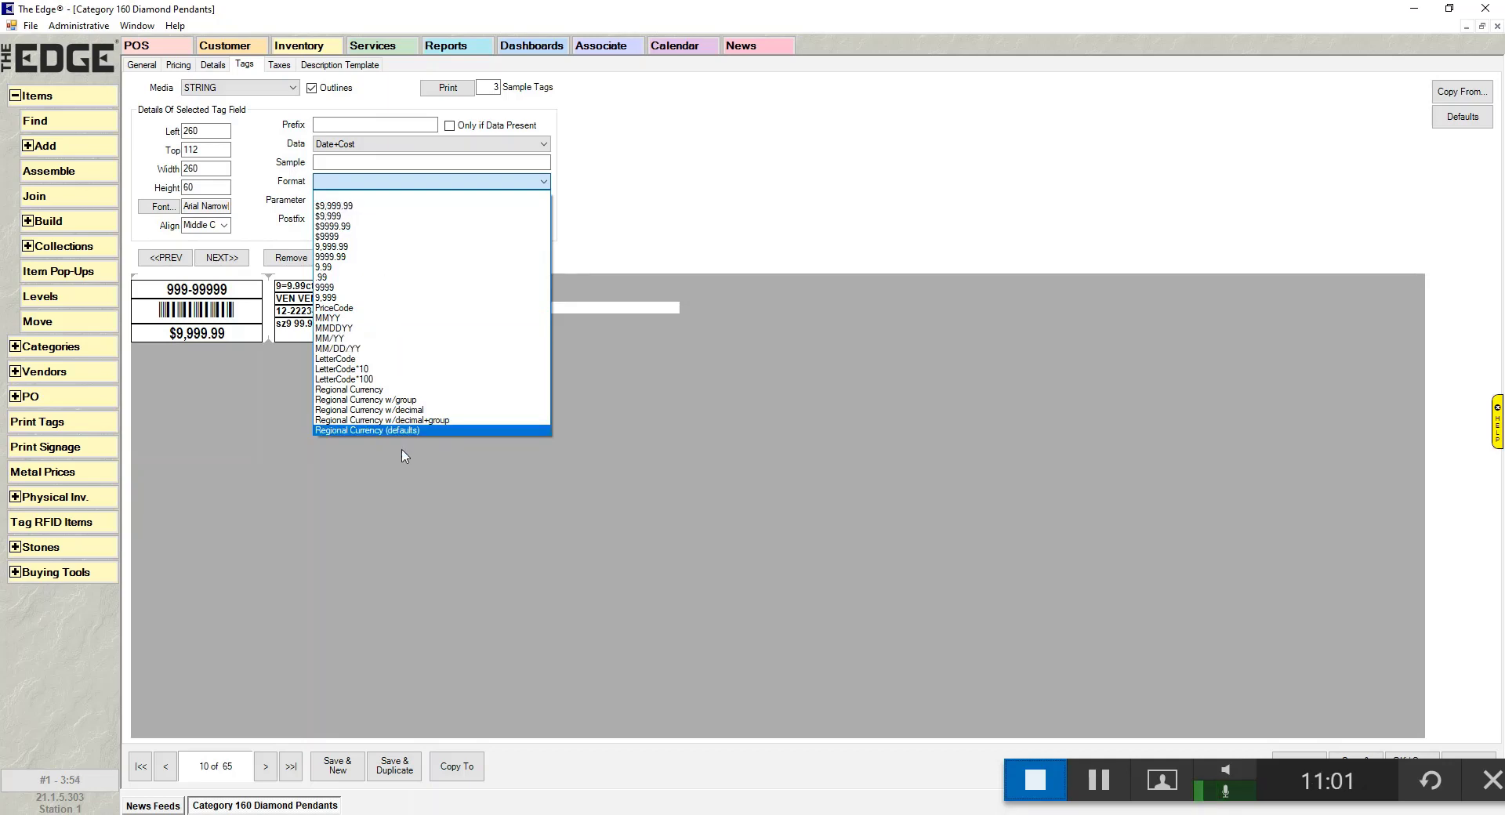
pyautogui.click(408, 145)
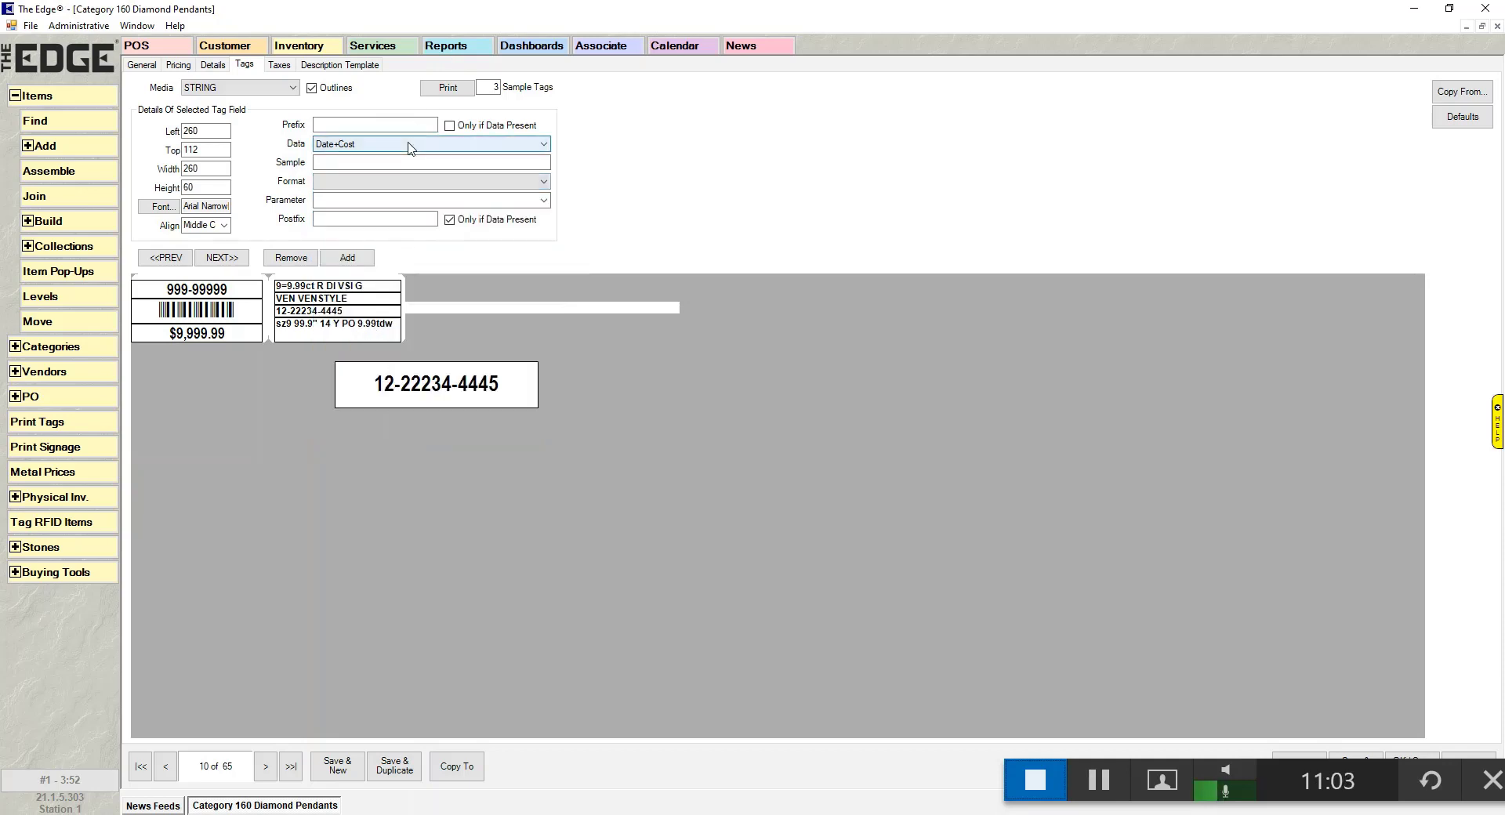
# - Switch the tag field to Cost data, trying $9,999.99 then settling on the 9999 format
pyautogui.click(409, 146)
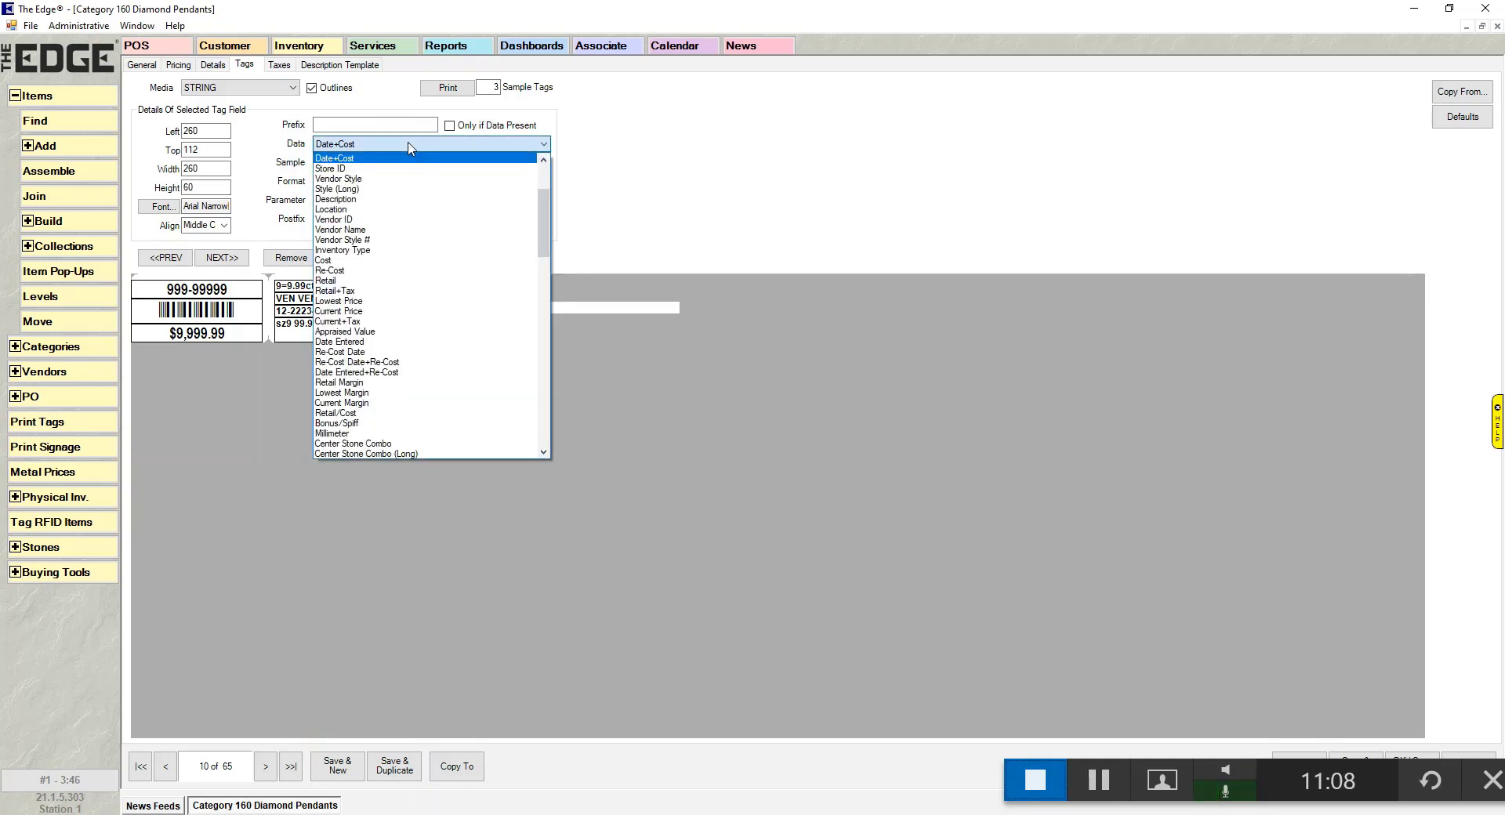
pyautogui.click(395, 262)
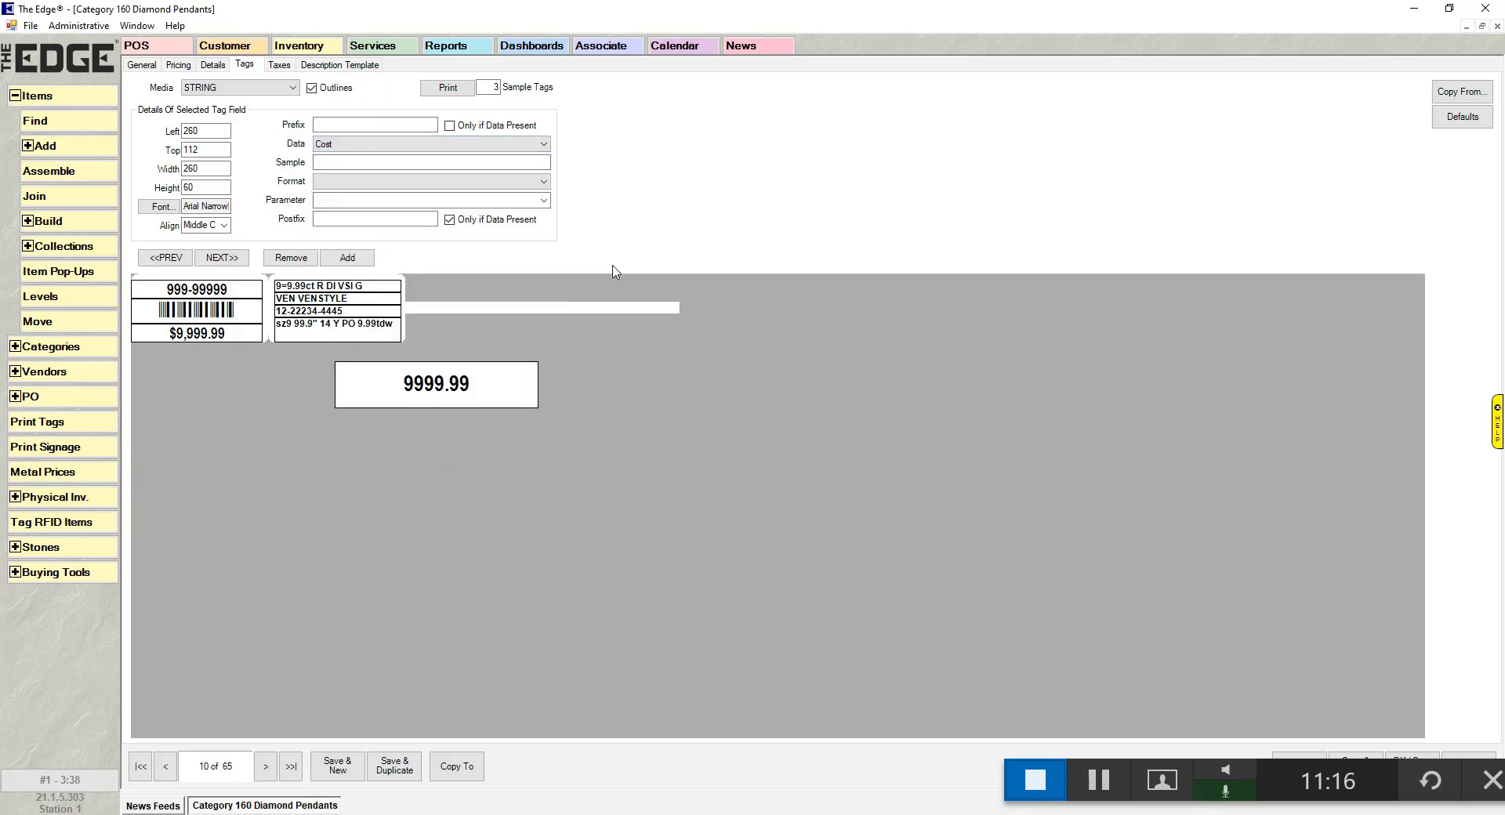
pyautogui.click(387, 182)
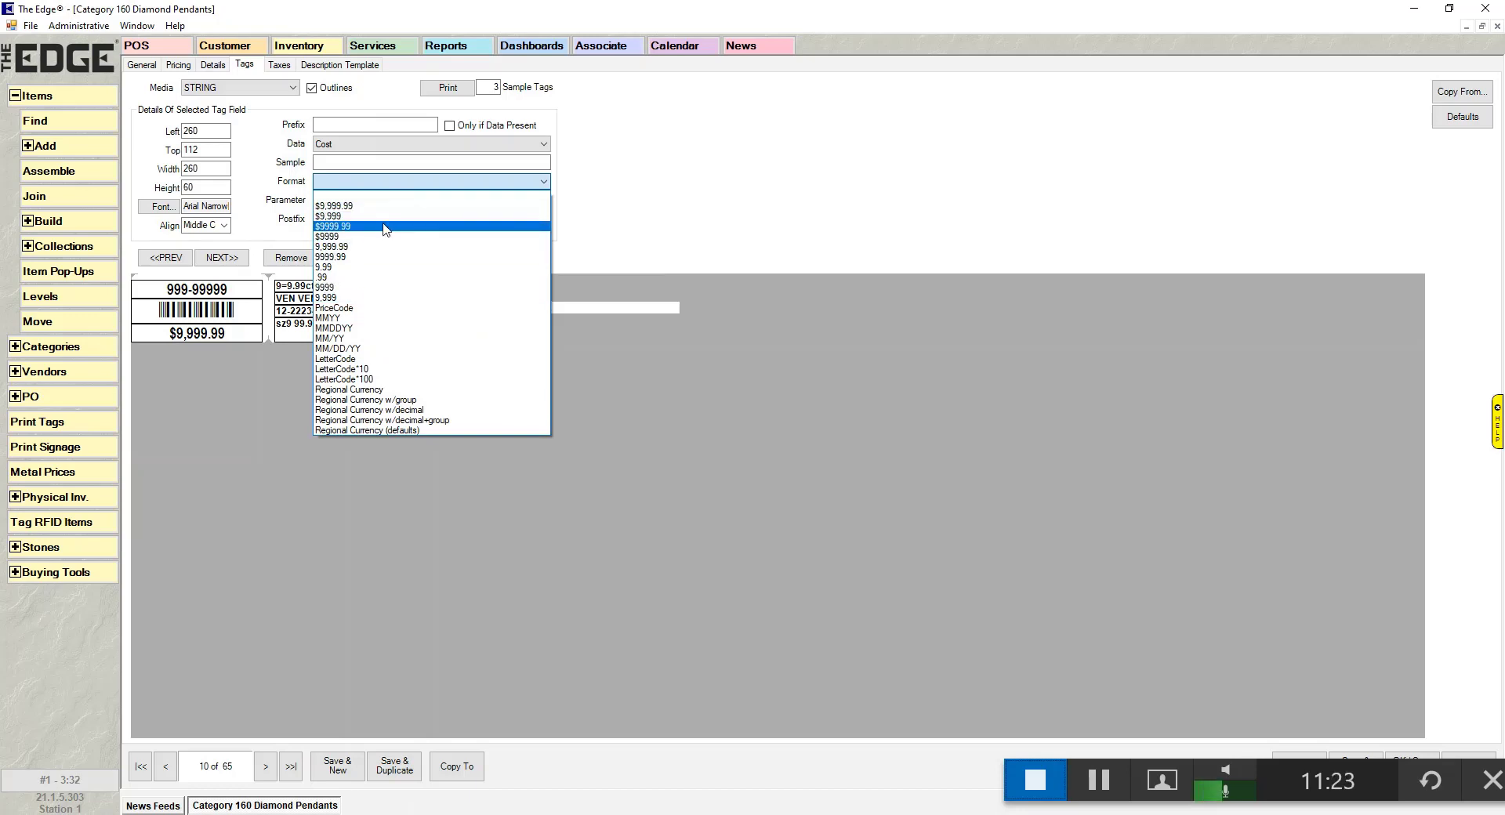
pyautogui.click(363, 206)
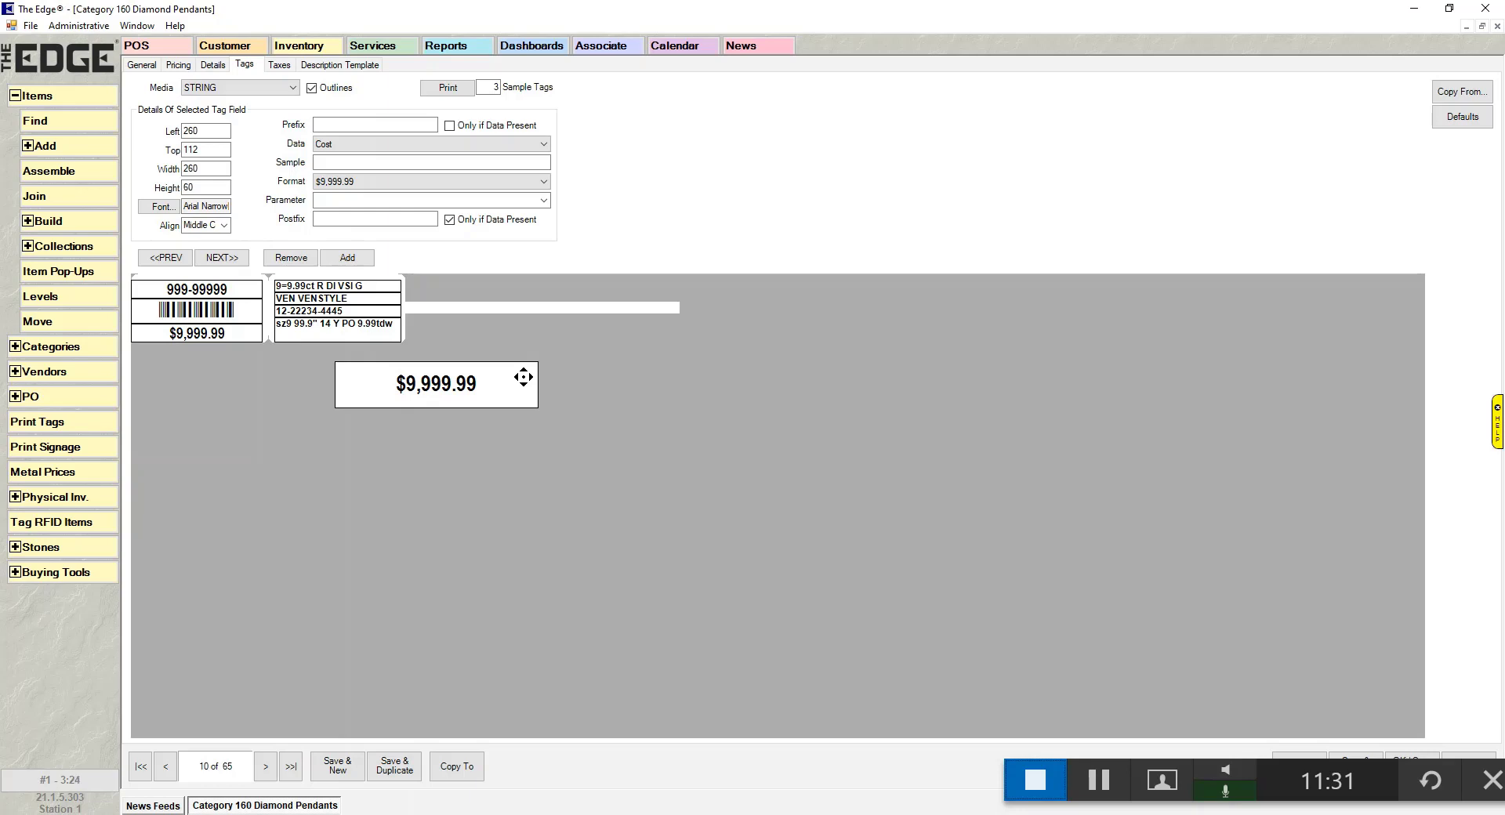
pyautogui.click(414, 186)
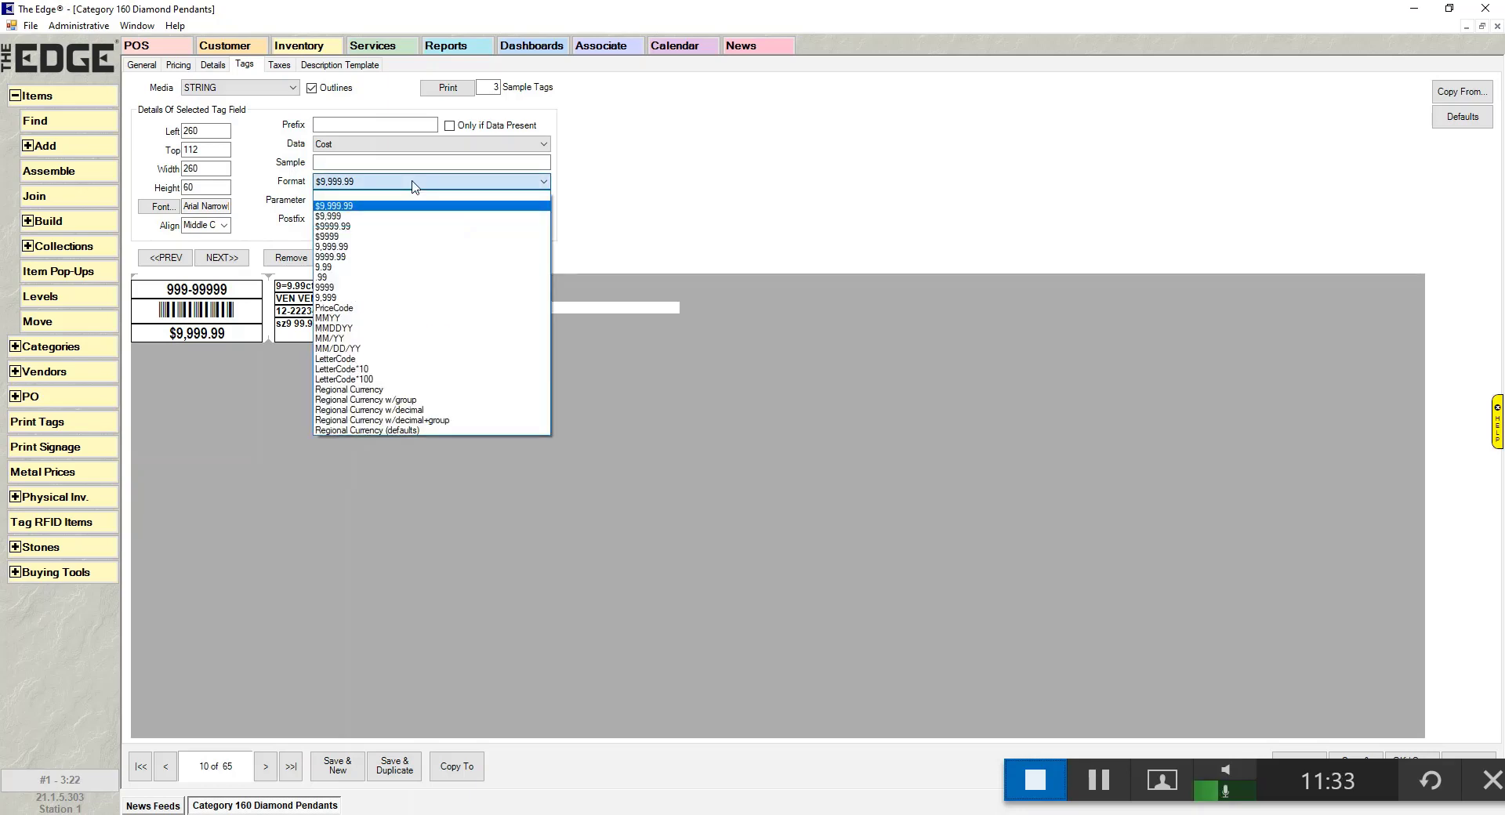
pyautogui.click(403, 287)
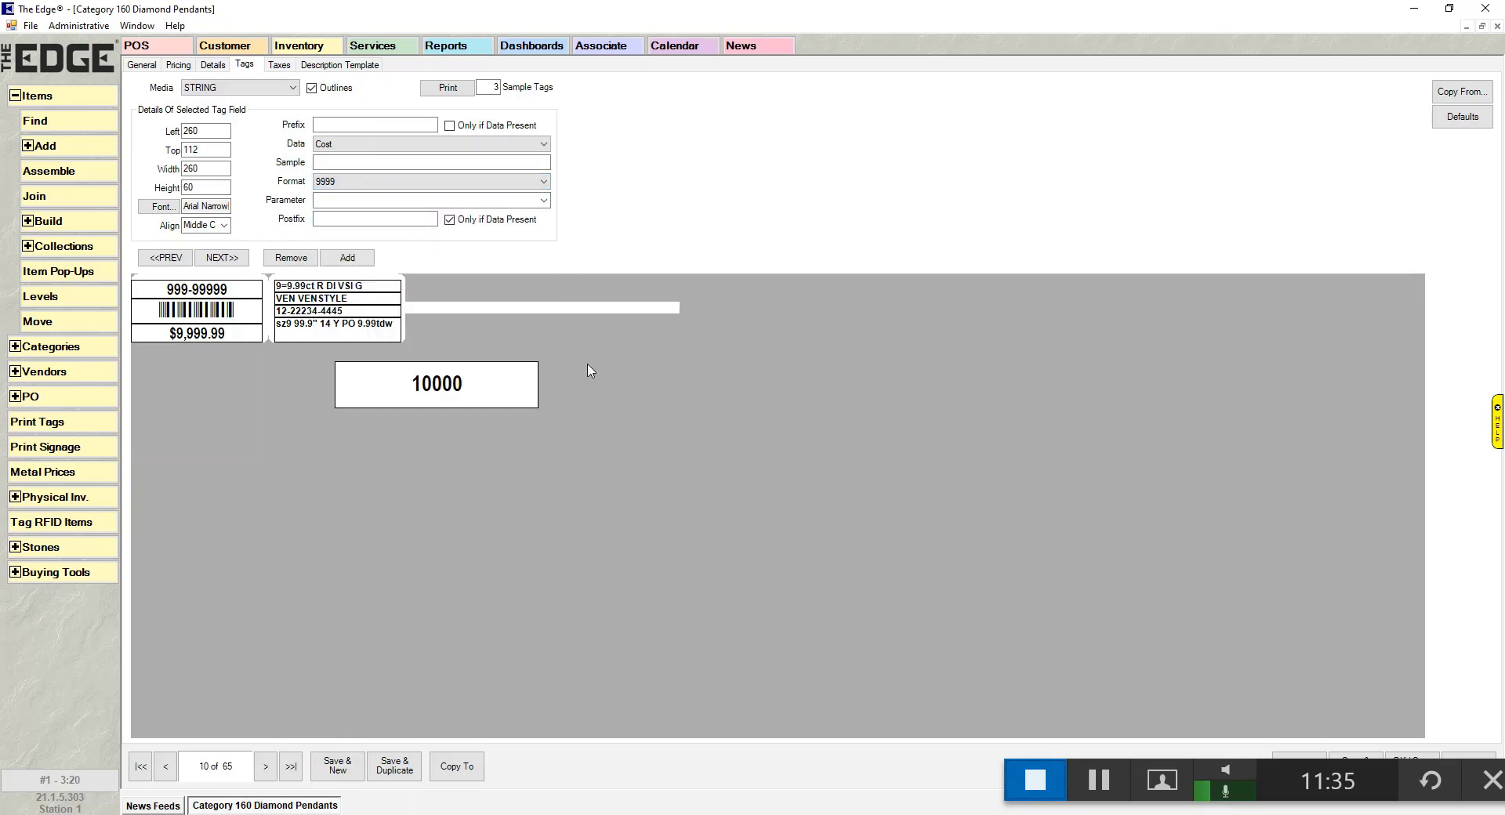
pyautogui.click(372, 125)
pyautogui.write('6ty7')
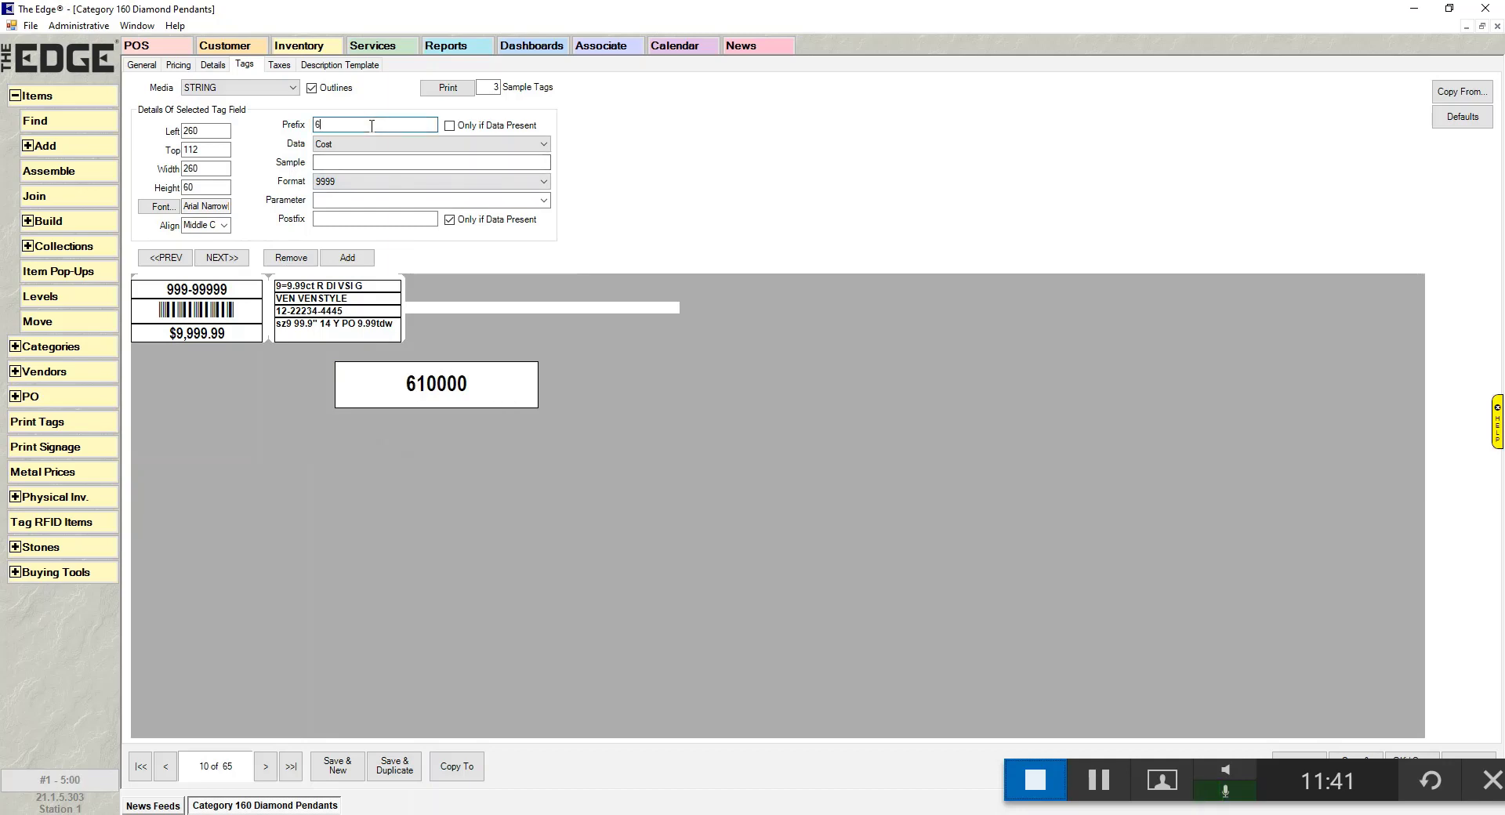
pyautogui.click(394, 217)
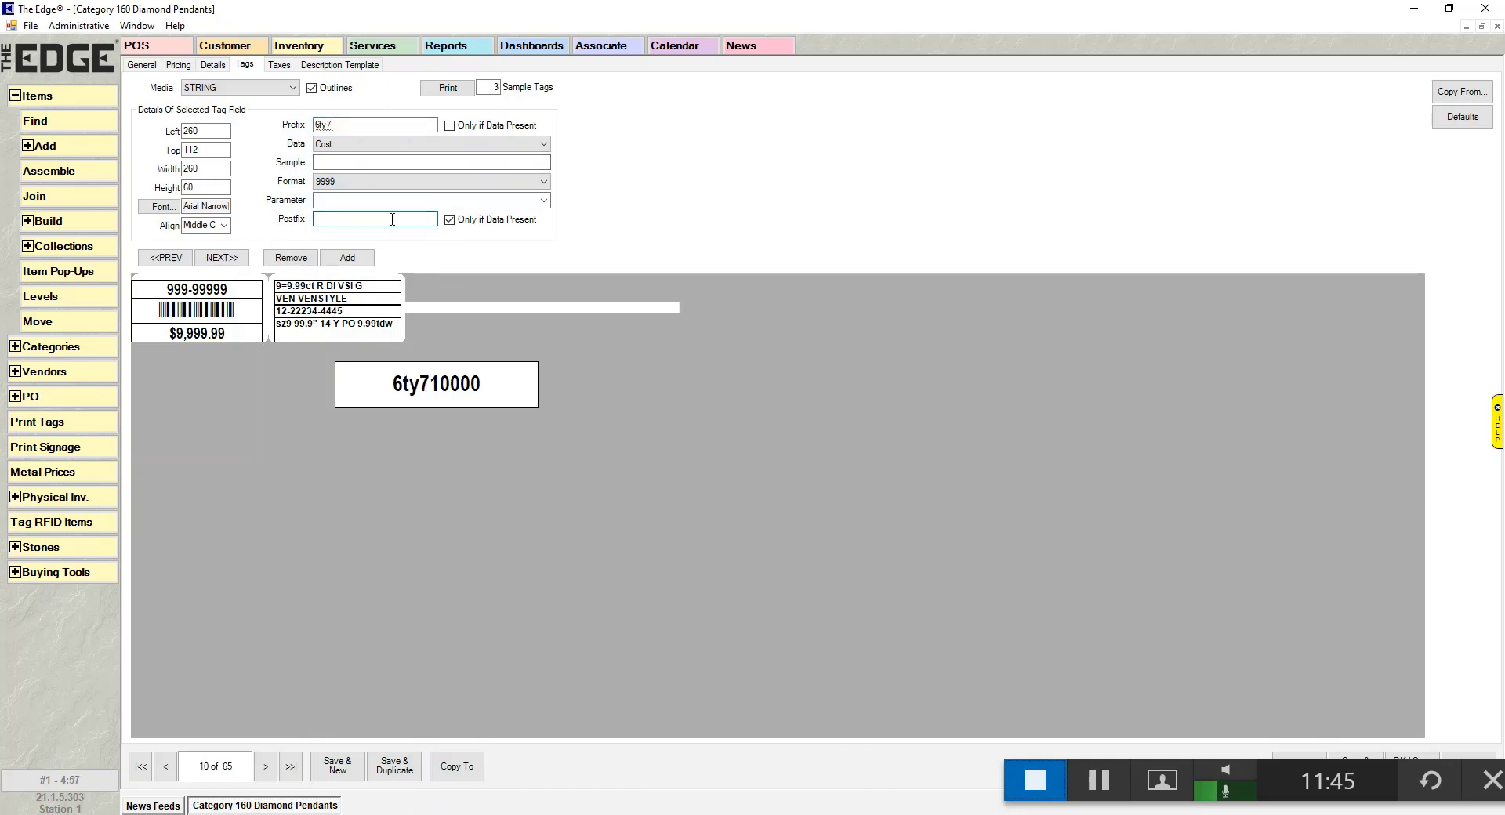
pyautogui.write('8uyt')
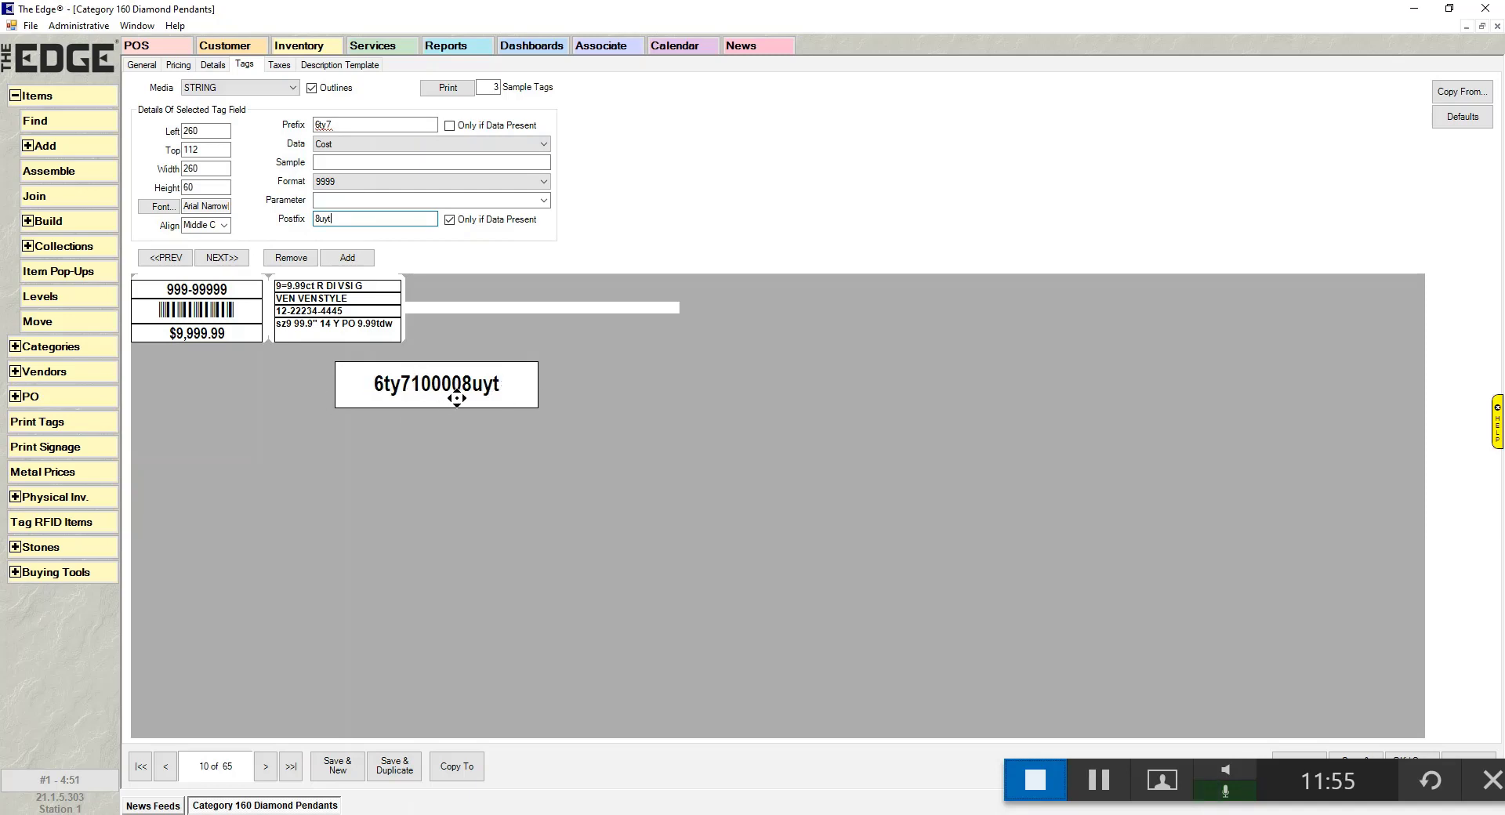
pyautogui.click(370, 161)
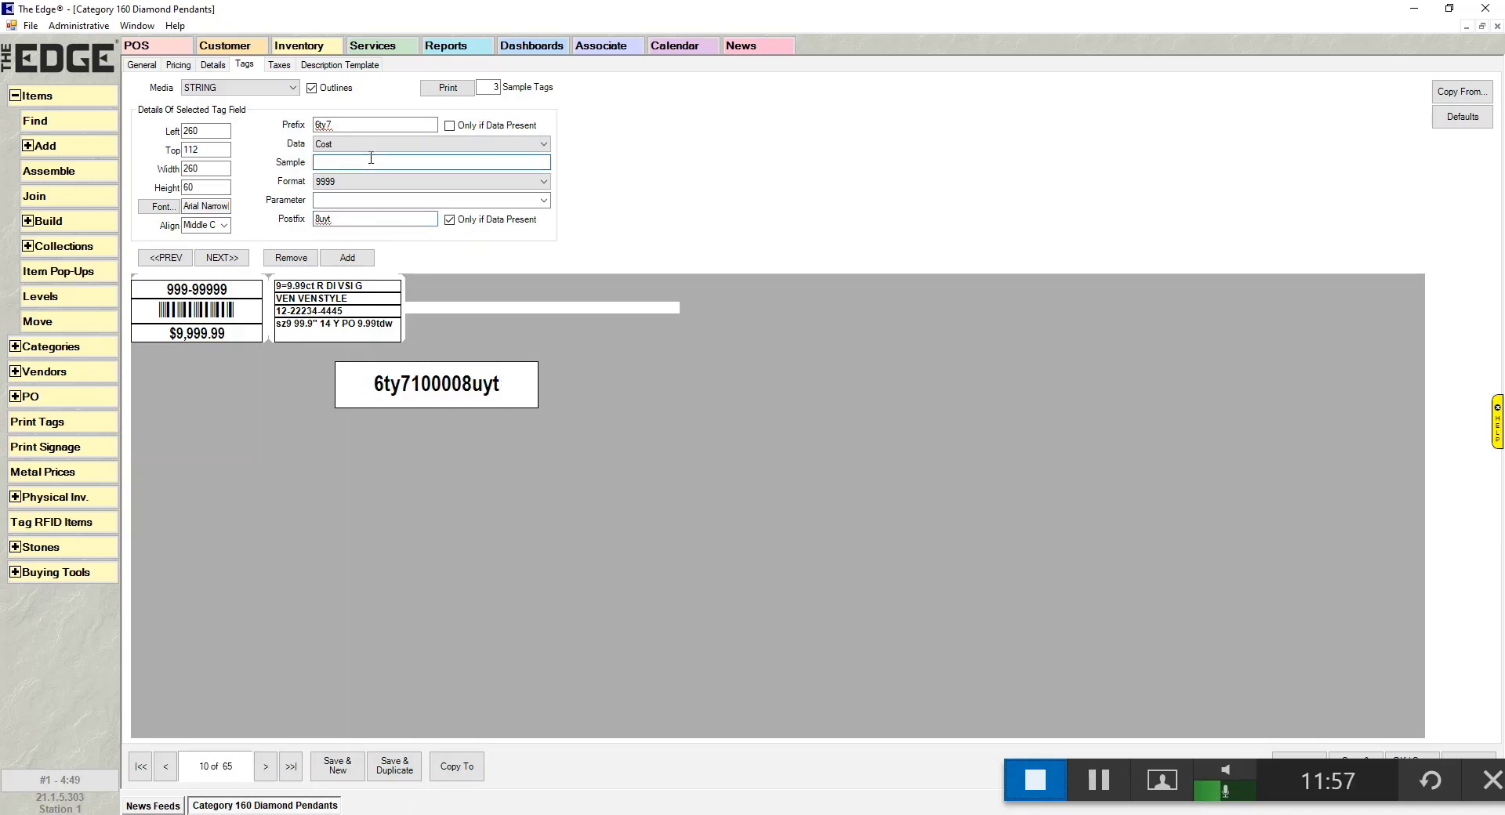
pyautogui.write('25')
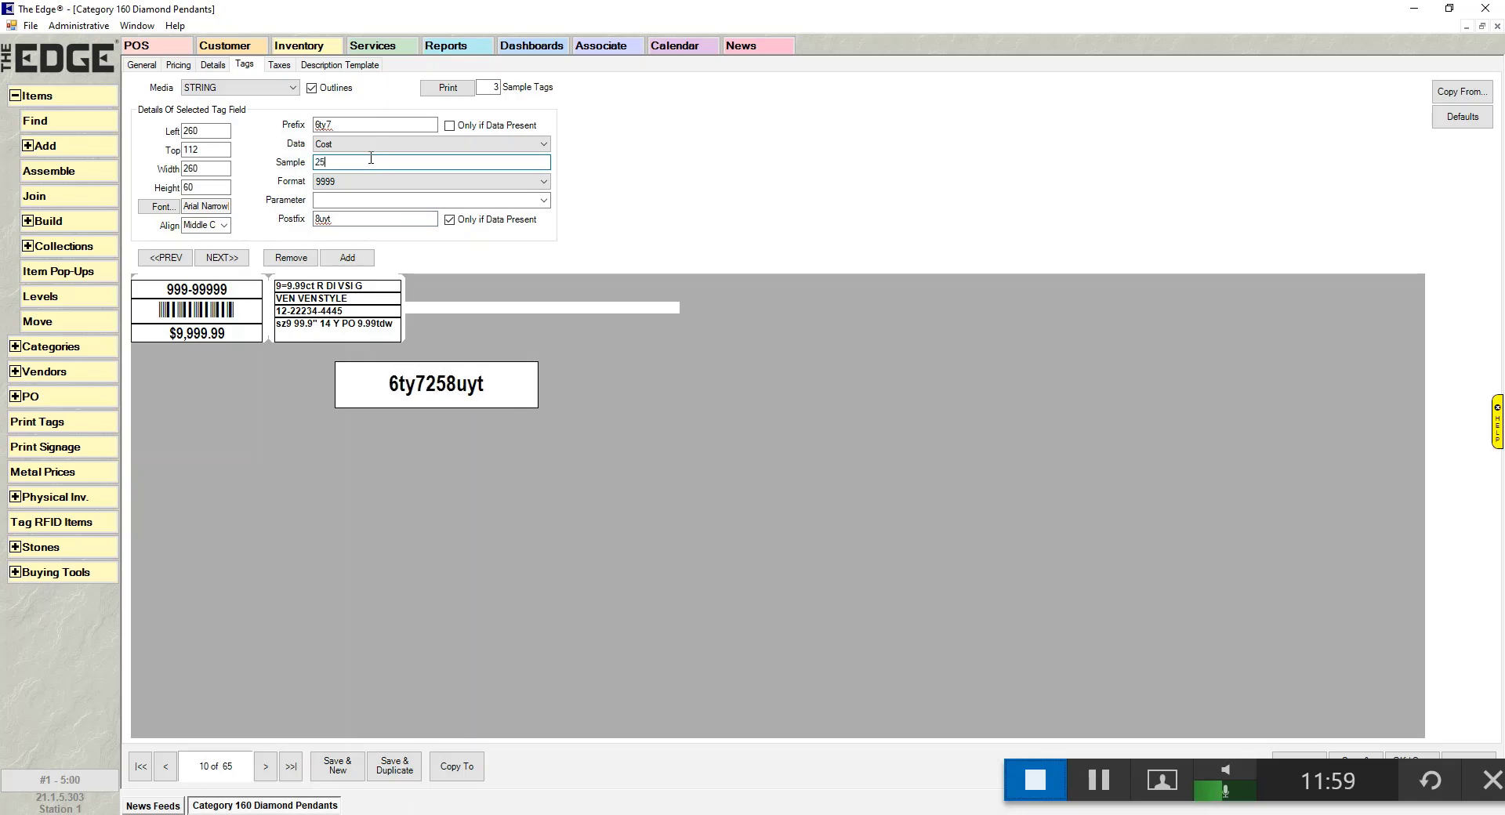
pyautogui.write('00')
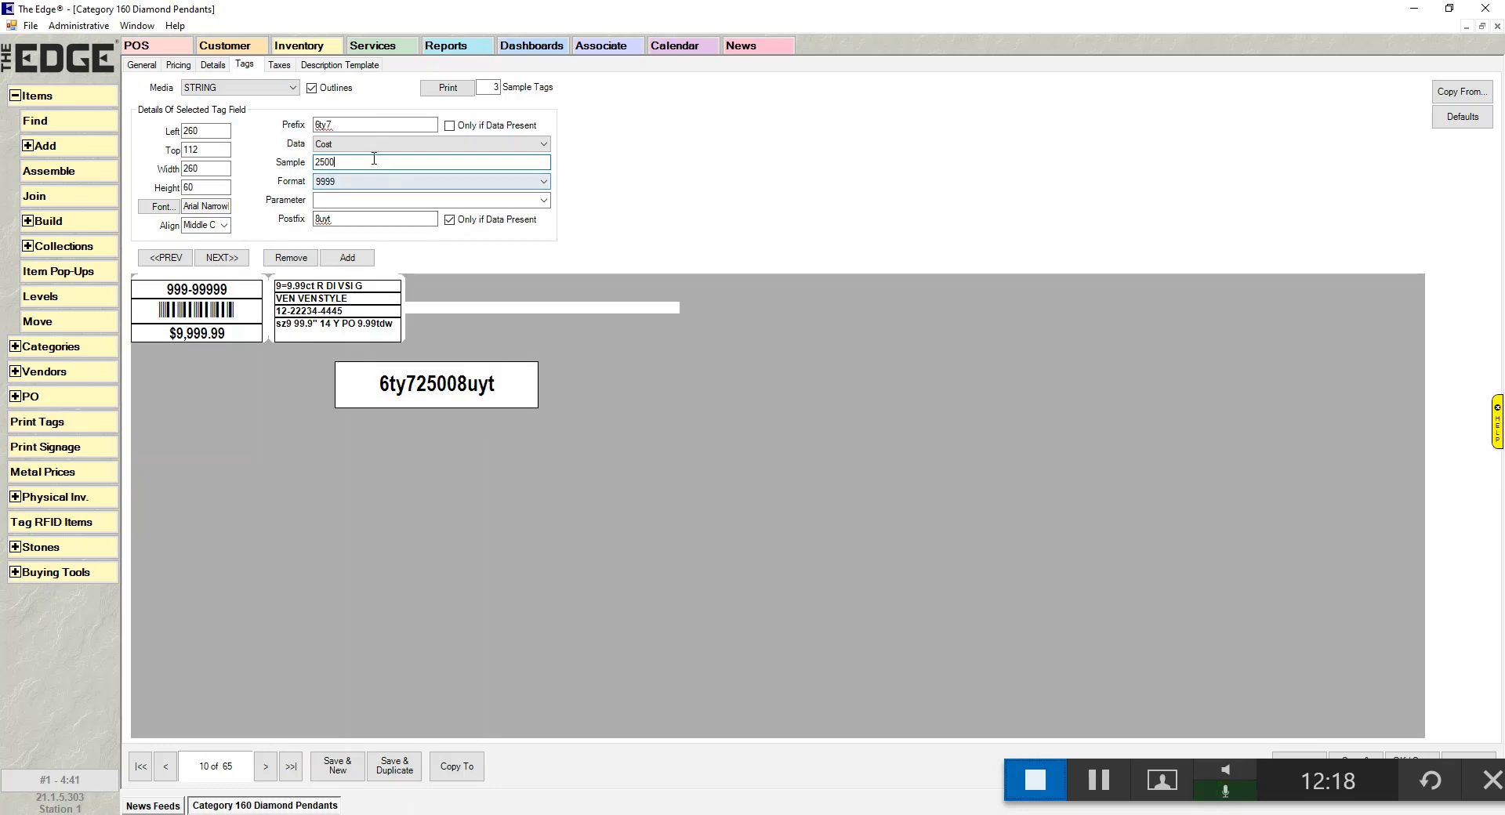
pyautogui.moveTo(360, 163); pyautogui.dragTo(306, 163)
# - Clear the Cost field's sample, the 6ty7 prefix and the 8uyt postfix
pyautogui.press('Delete')
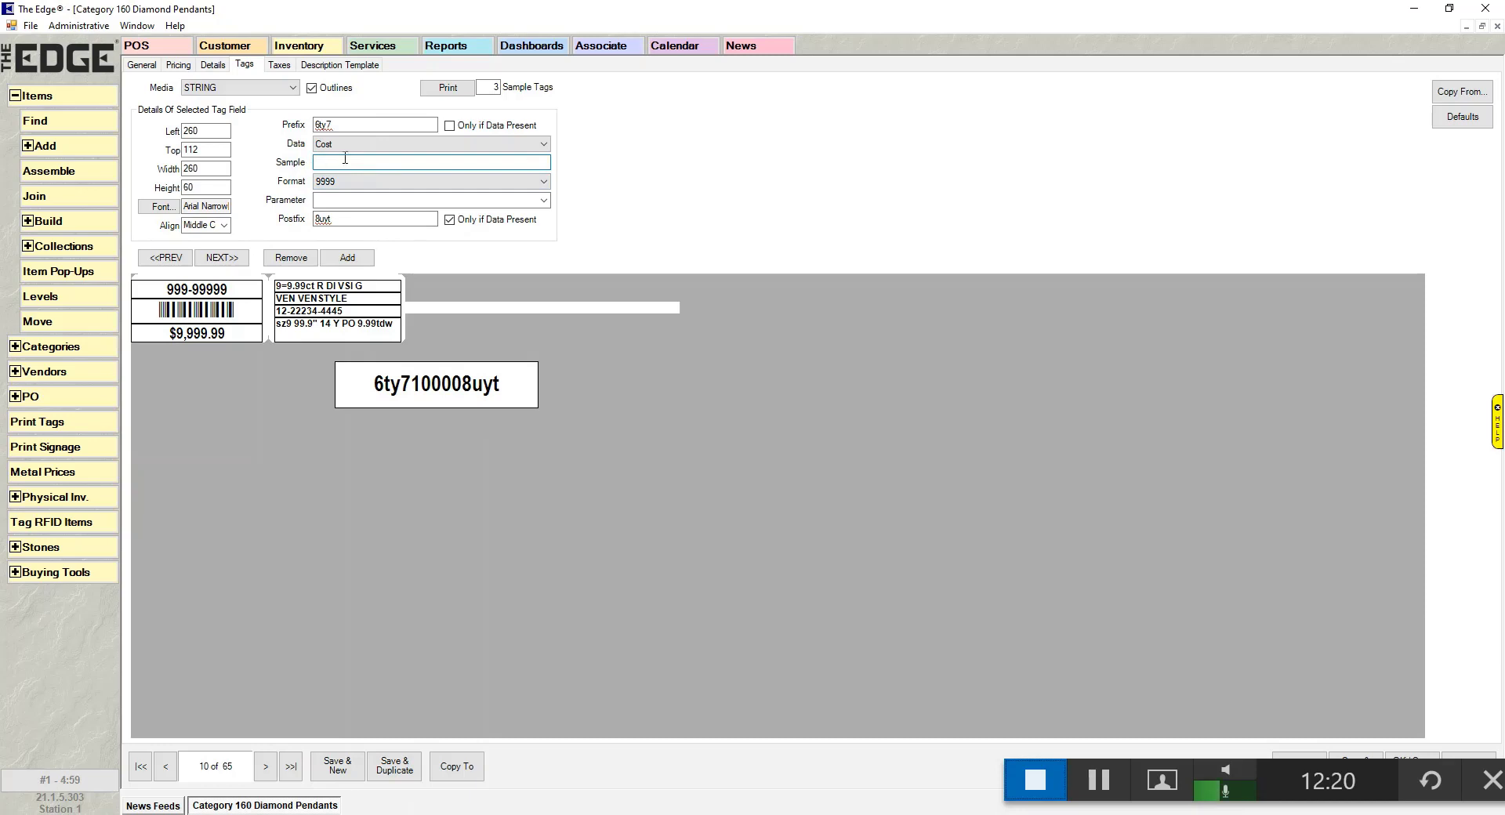
pyautogui.hotkey('shift', 'Tab')
pyautogui.hotkey('shift', 'Tab')
pyautogui.press('Delete')
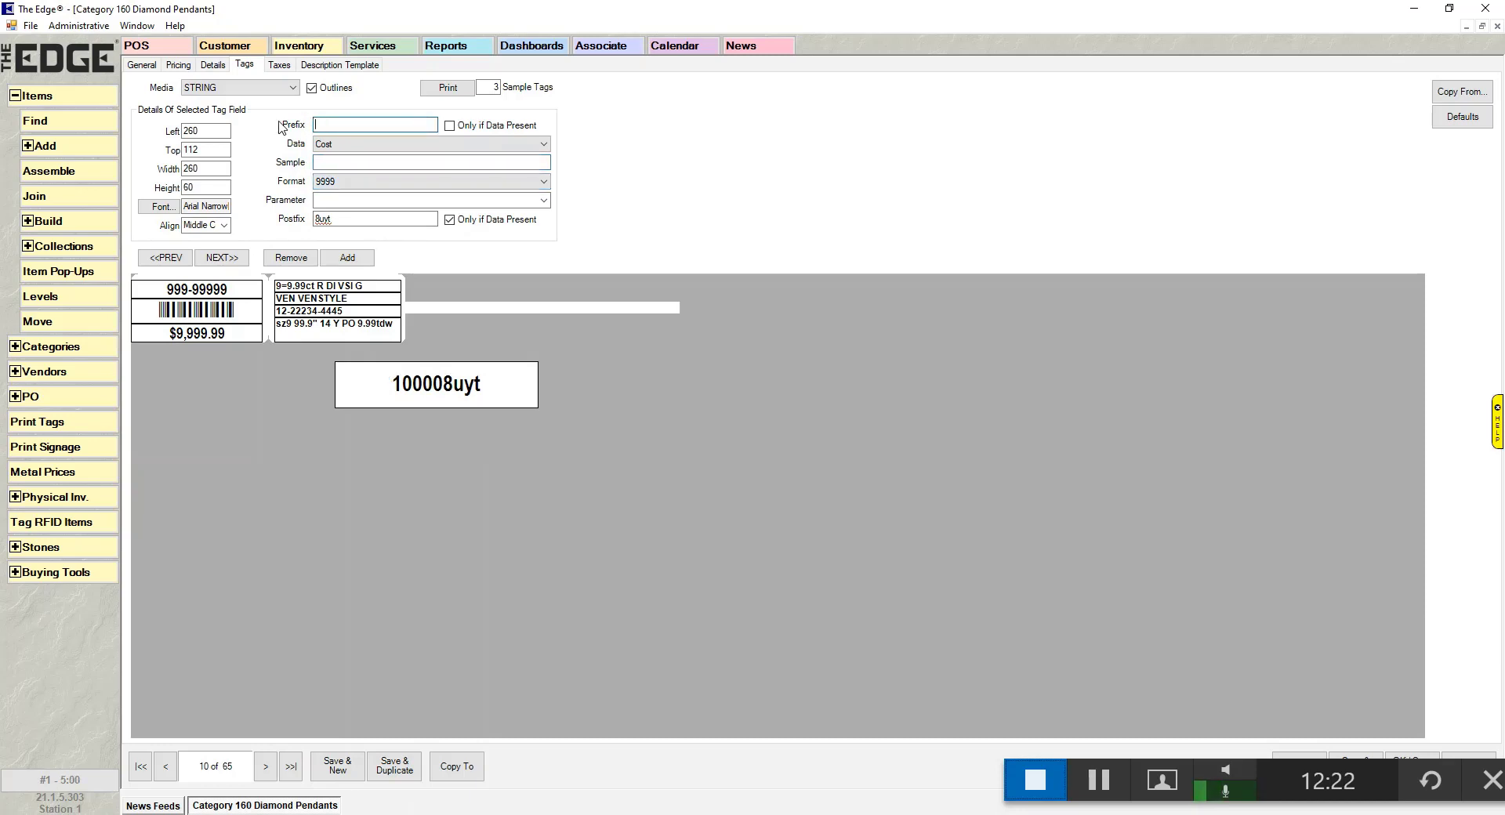
pyautogui.press('Tab')
pyautogui.press('Tab')
pyautogui.press('Tab')
pyautogui.press('Tab')
pyautogui.press('Tab')
pyautogui.press('Delete')
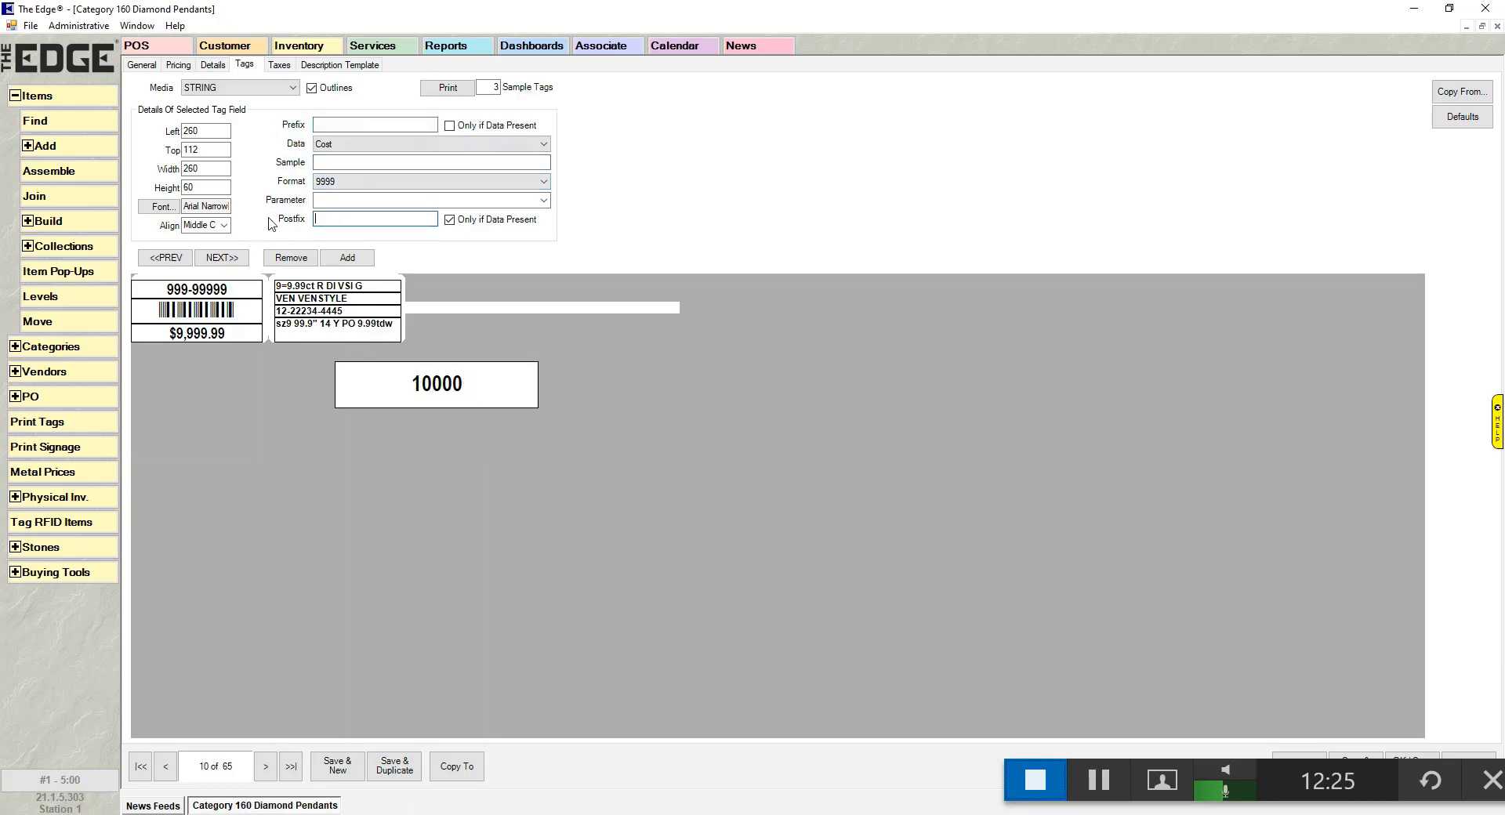
# - Give the Cost field LetterCode format with sample value 2500, previewing ===
pyautogui.click(448, 184)
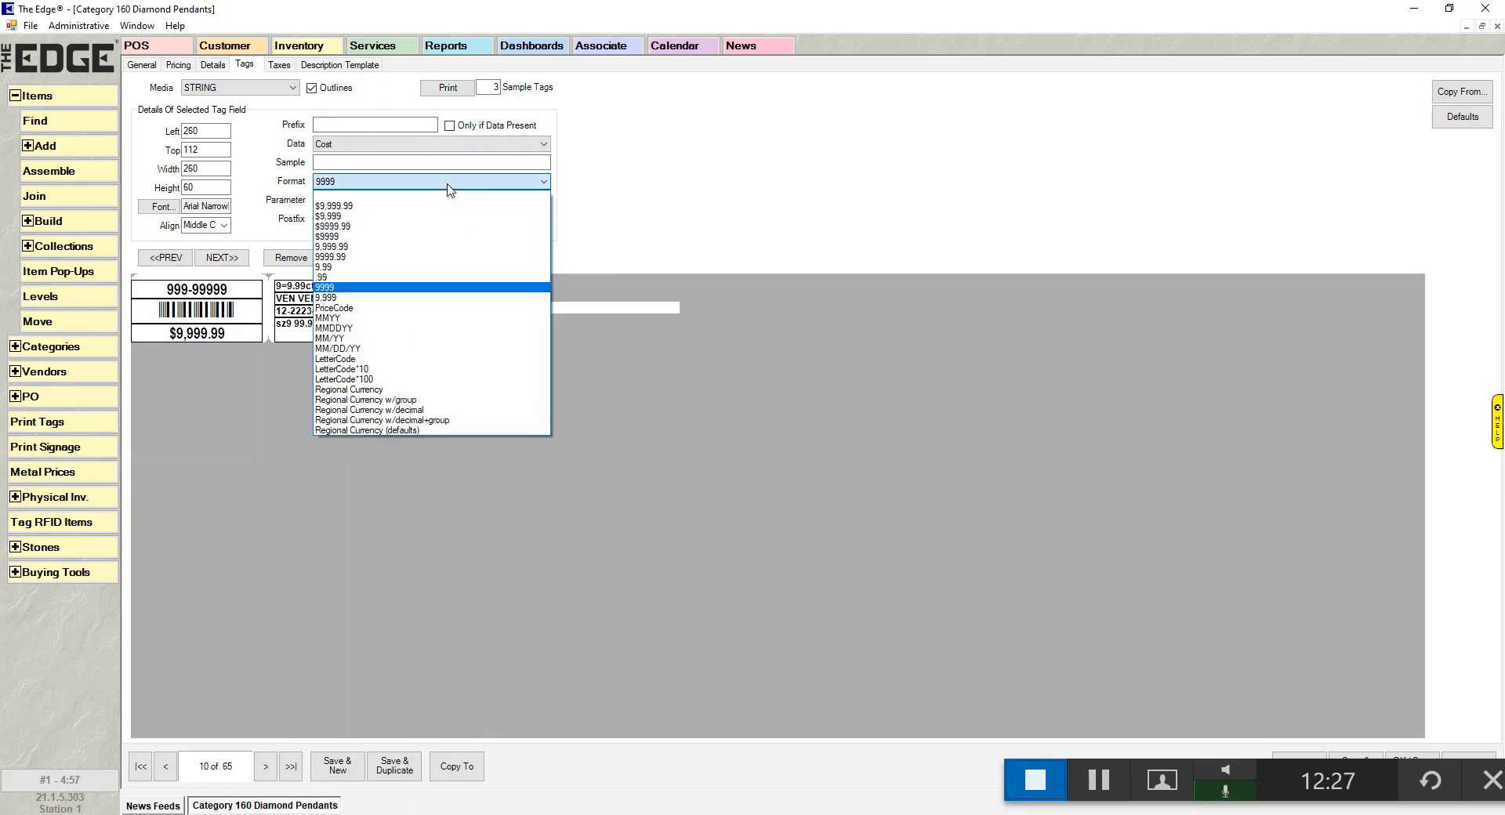
pyautogui.click(412, 360)
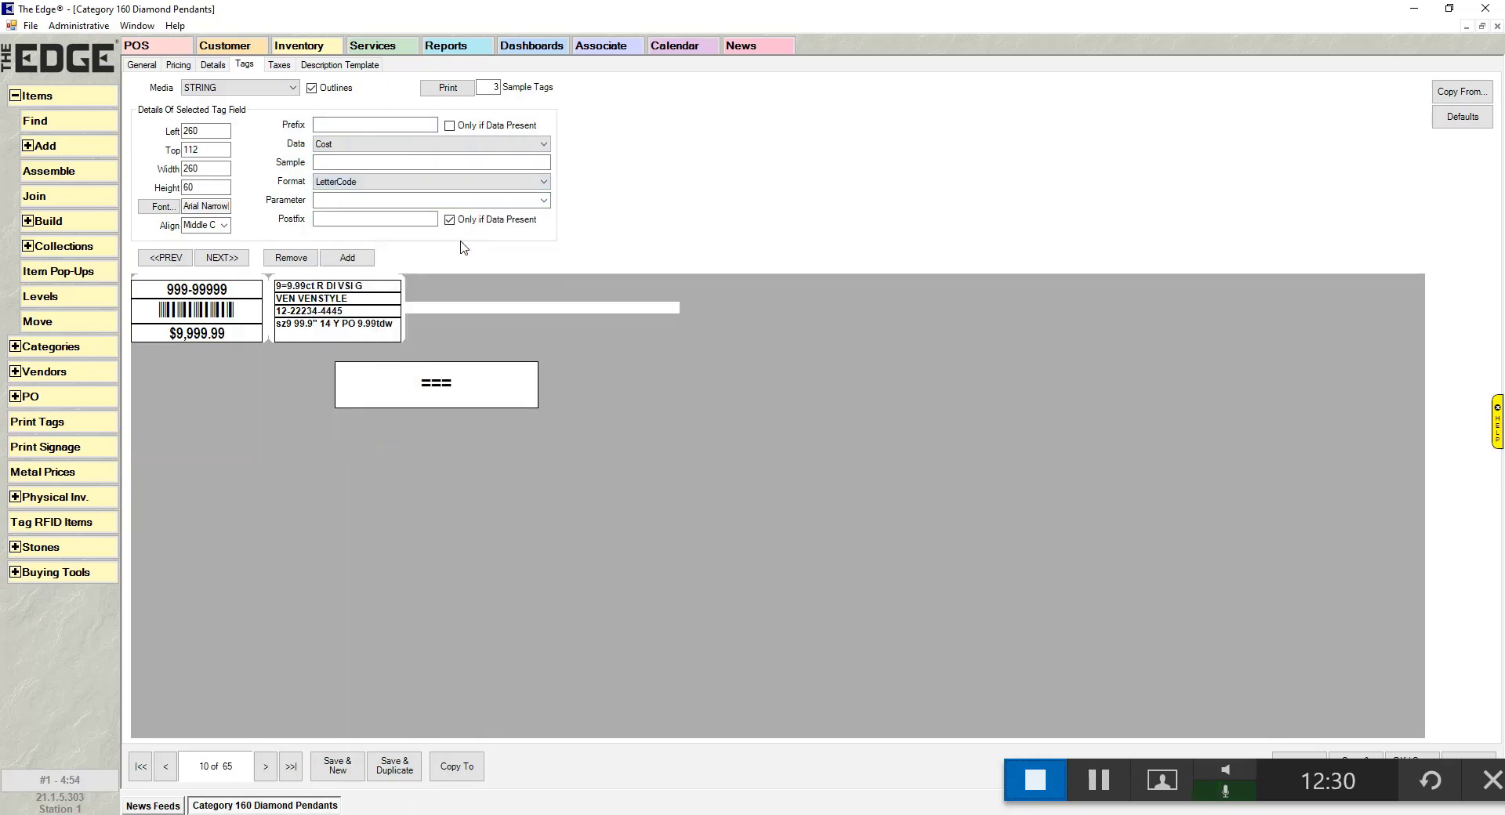
pyautogui.click(388, 161)
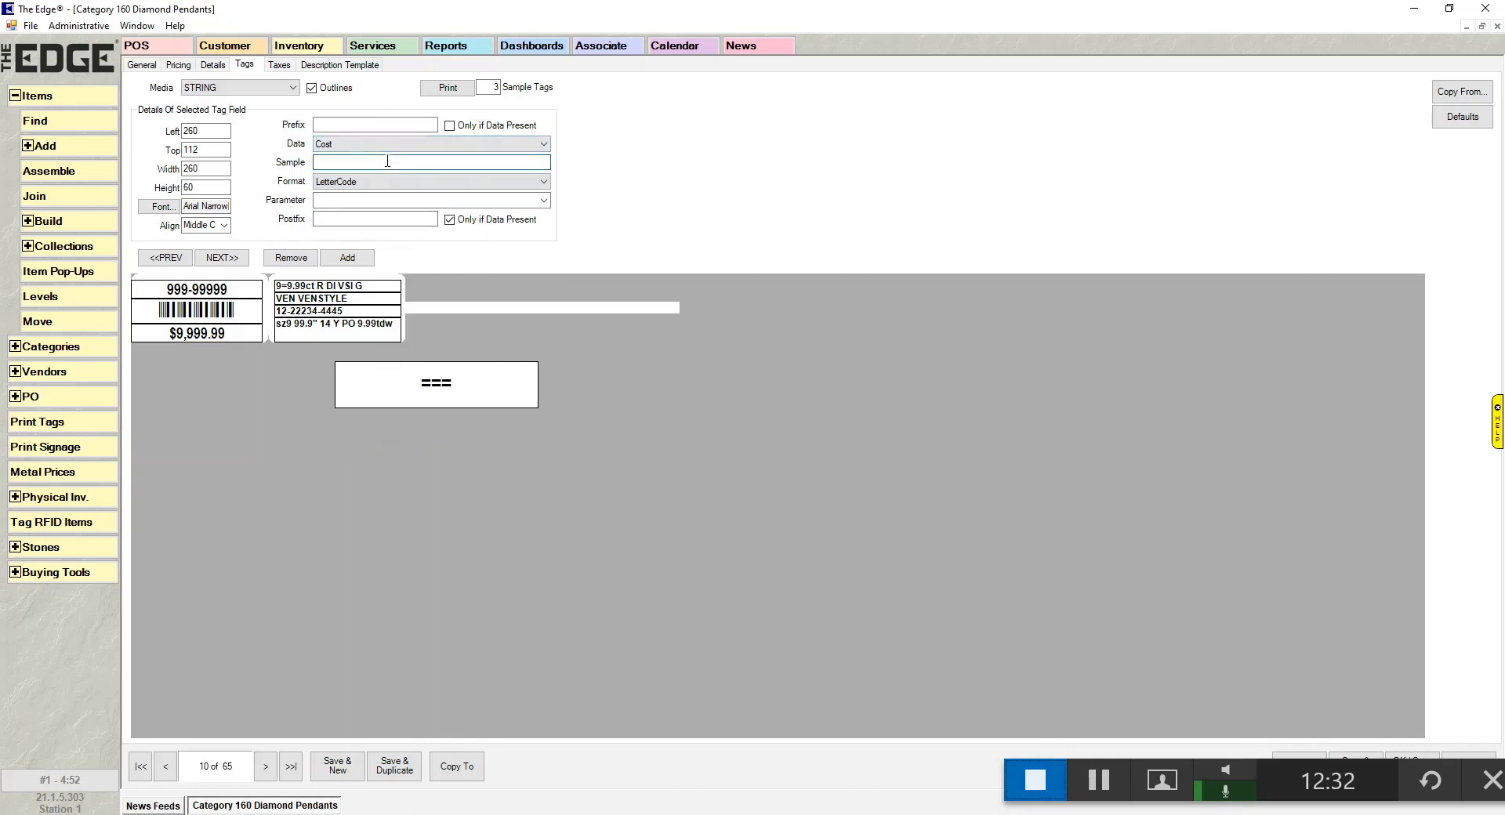
pyautogui.write('2500')
pyautogui.press('Tab')
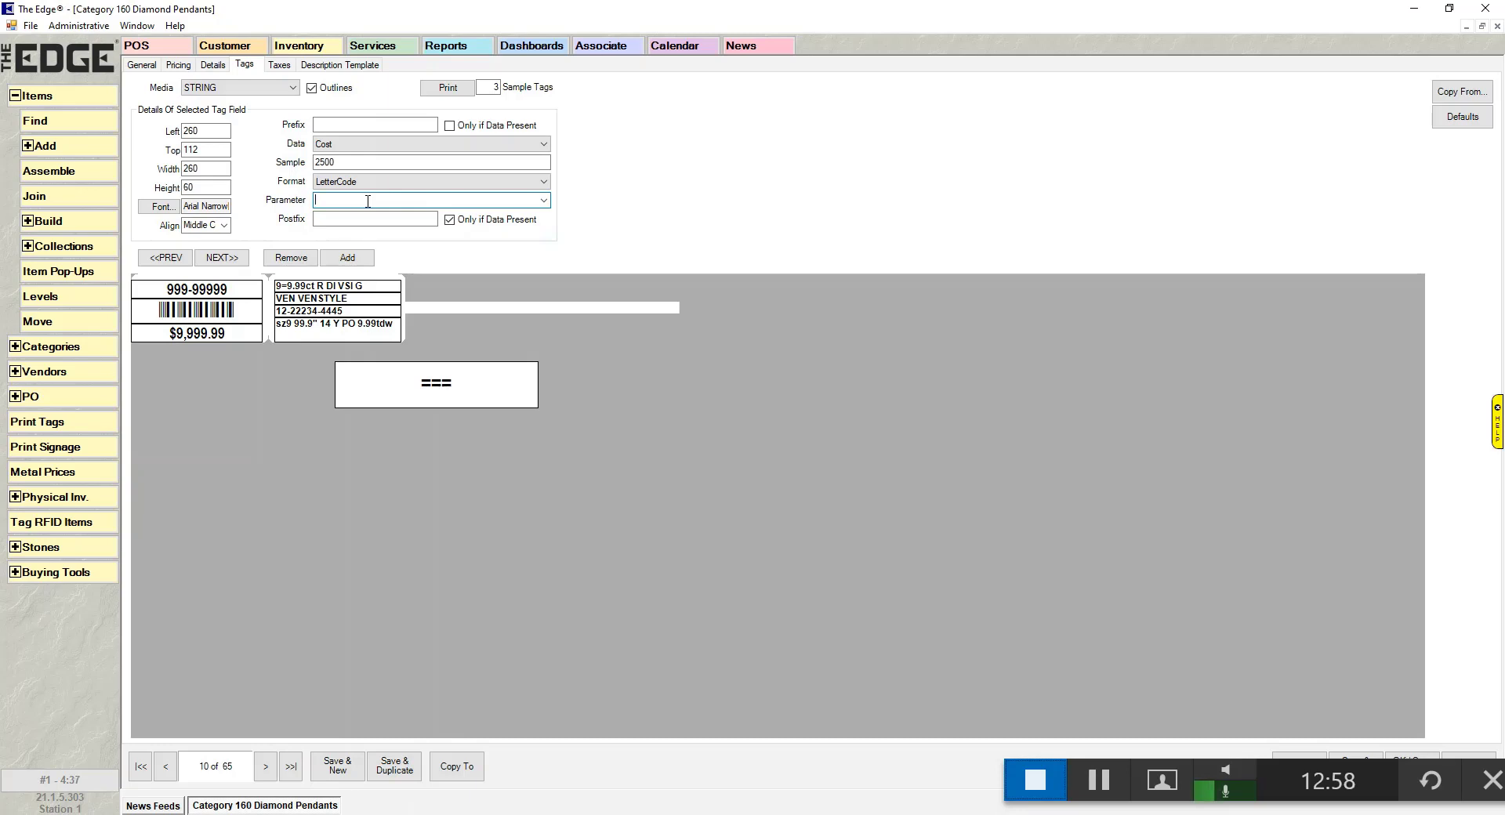
# - Enter code word parkinglot and set the Cost format to LetterCode*100, previewing rnpppp
pyautogui.write('parkinglot')
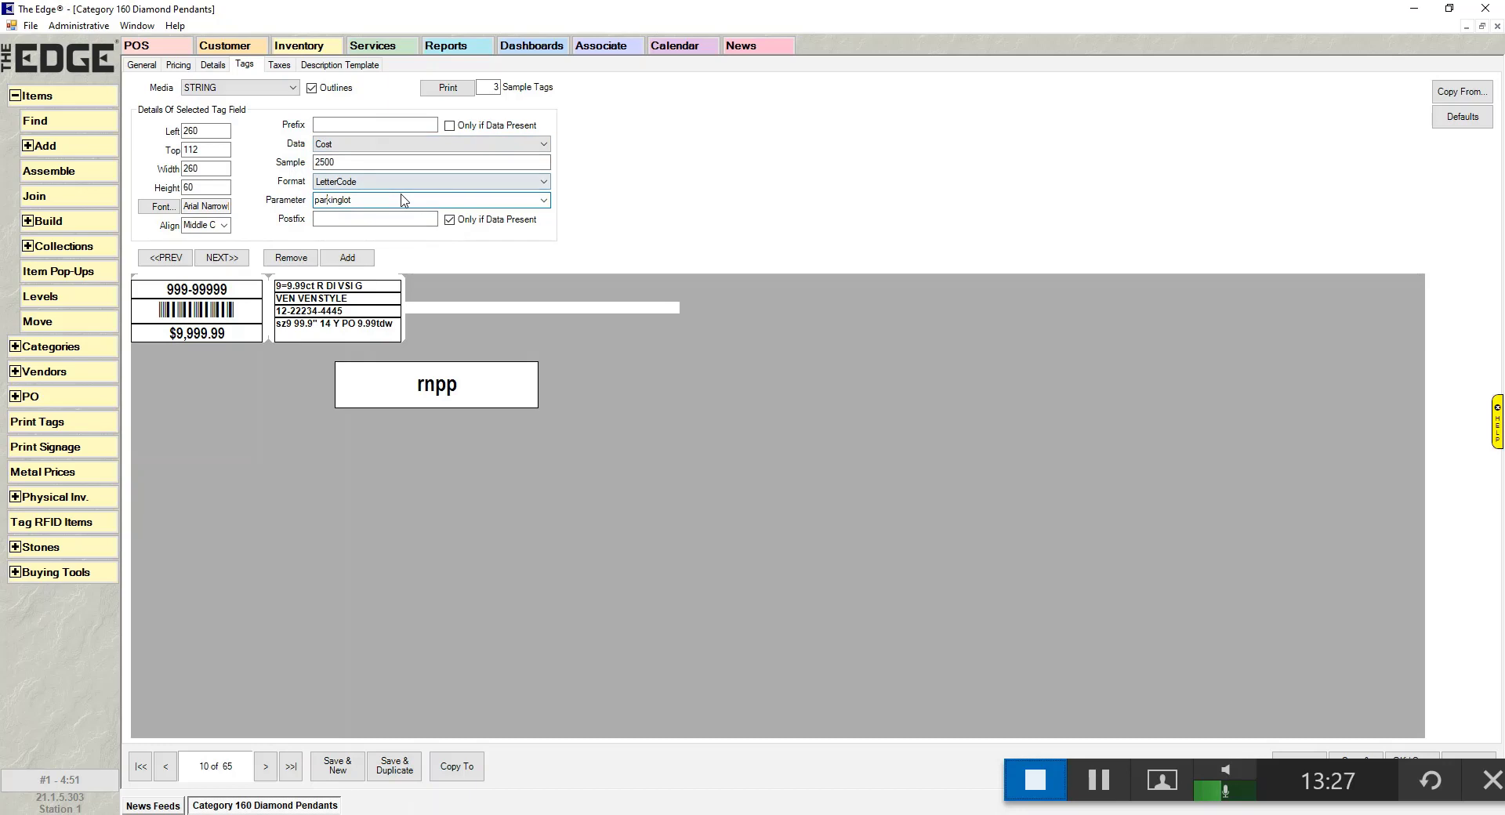
pyautogui.click(455, 182)
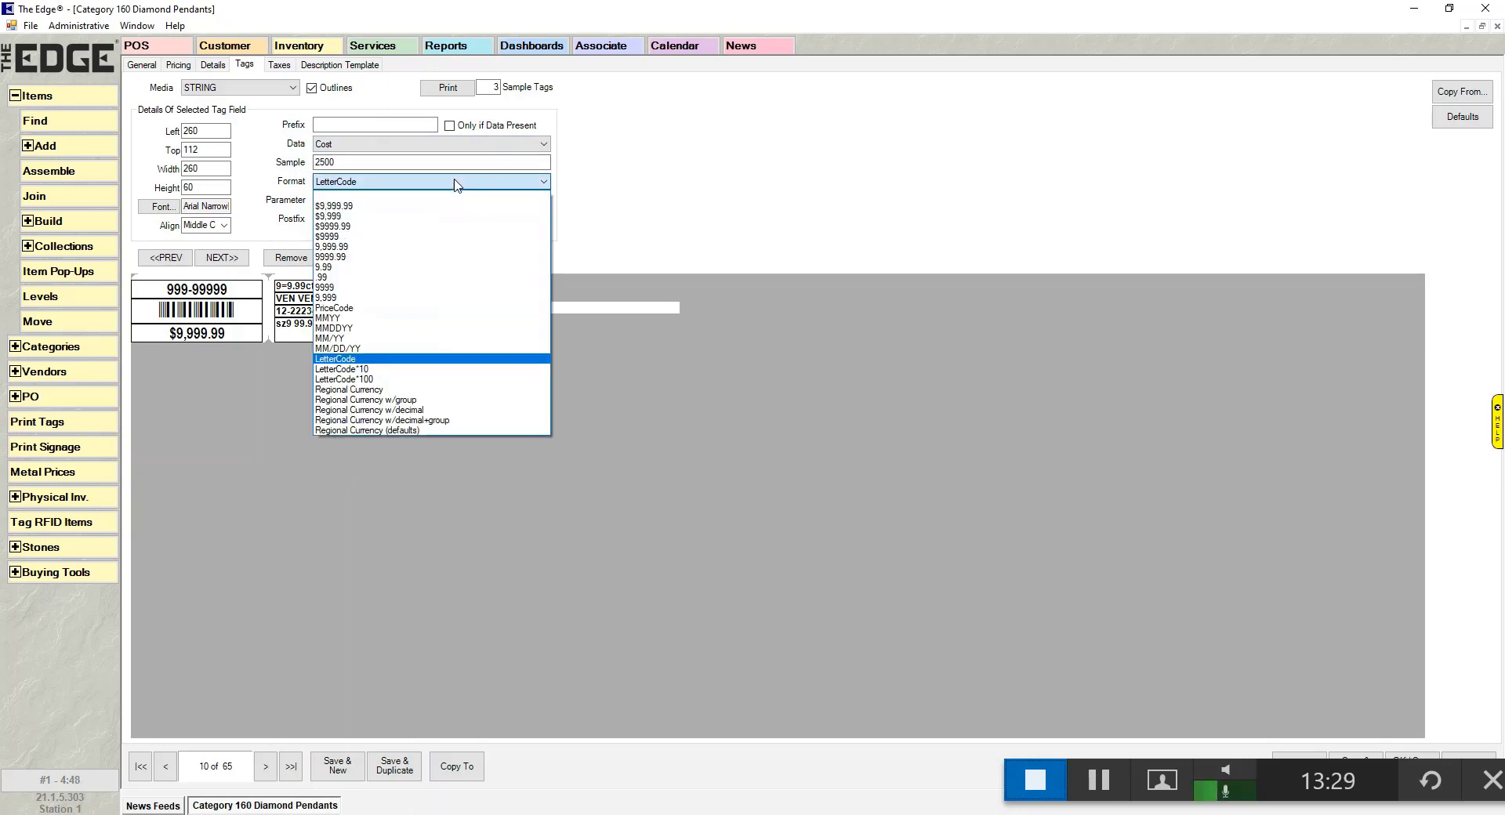
pyautogui.click(422, 369)
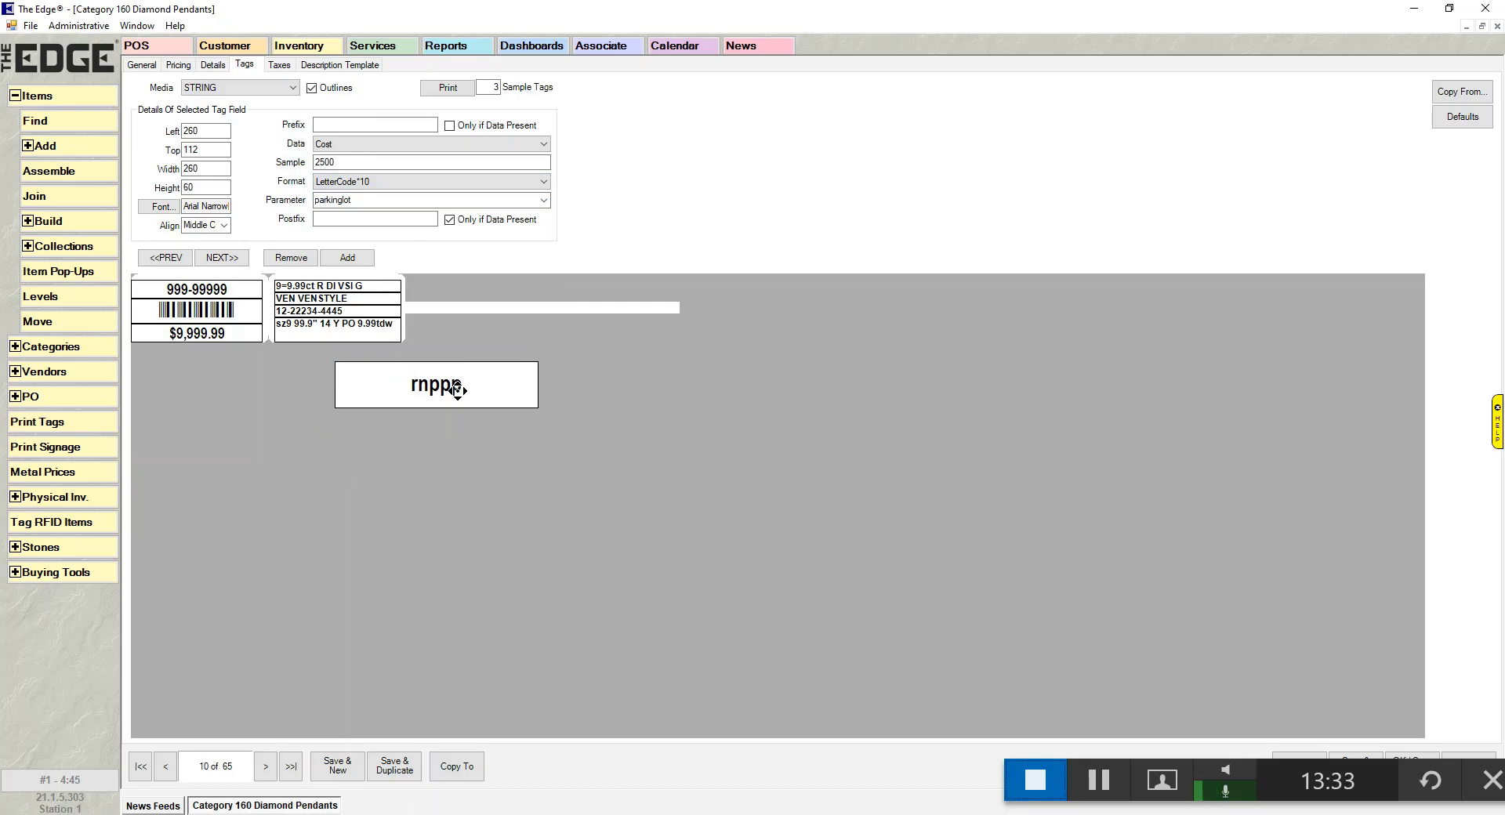
pyautogui.click(423, 182)
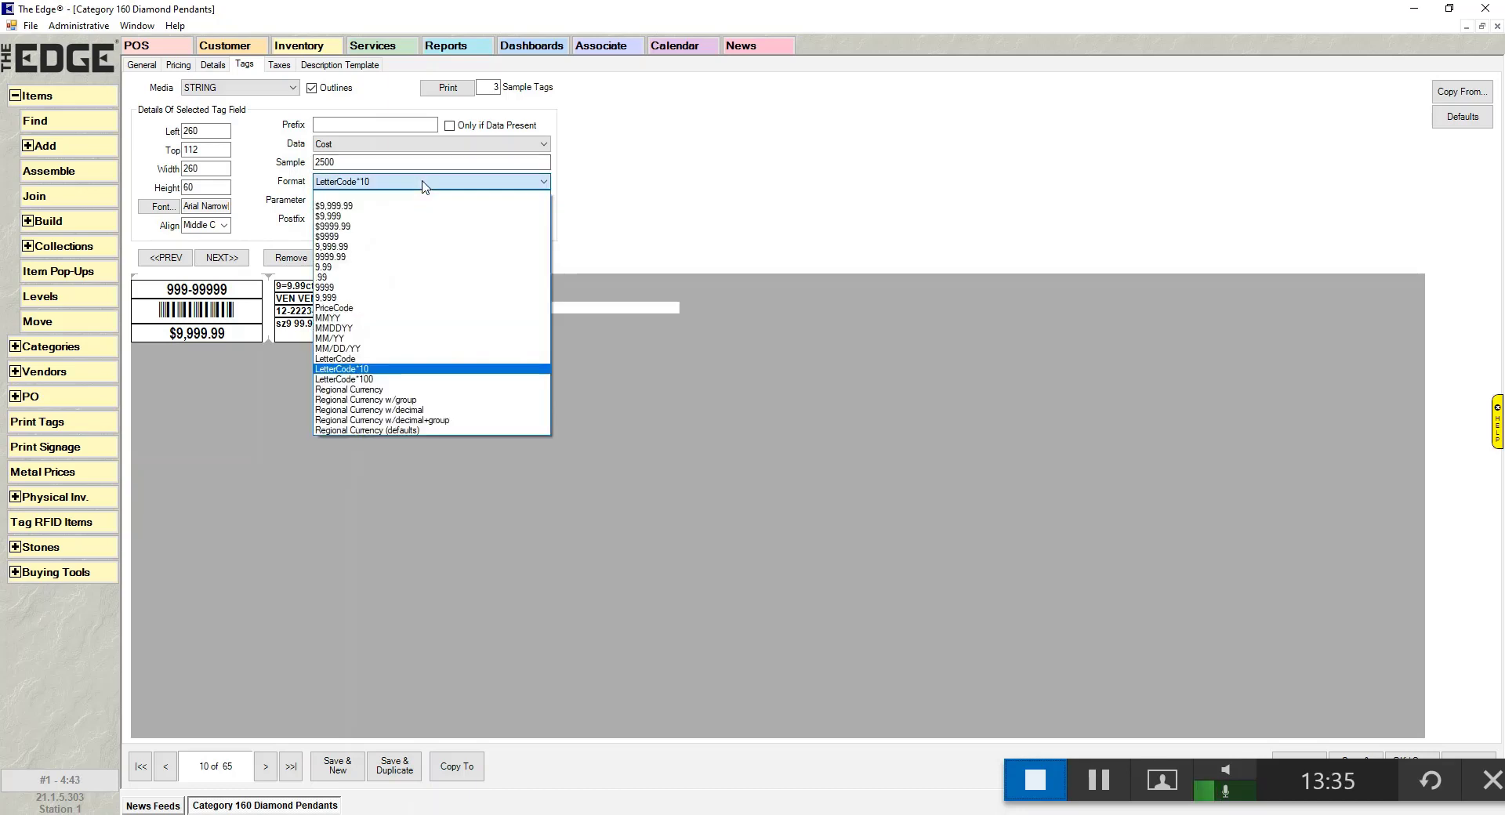
pyautogui.click(402, 380)
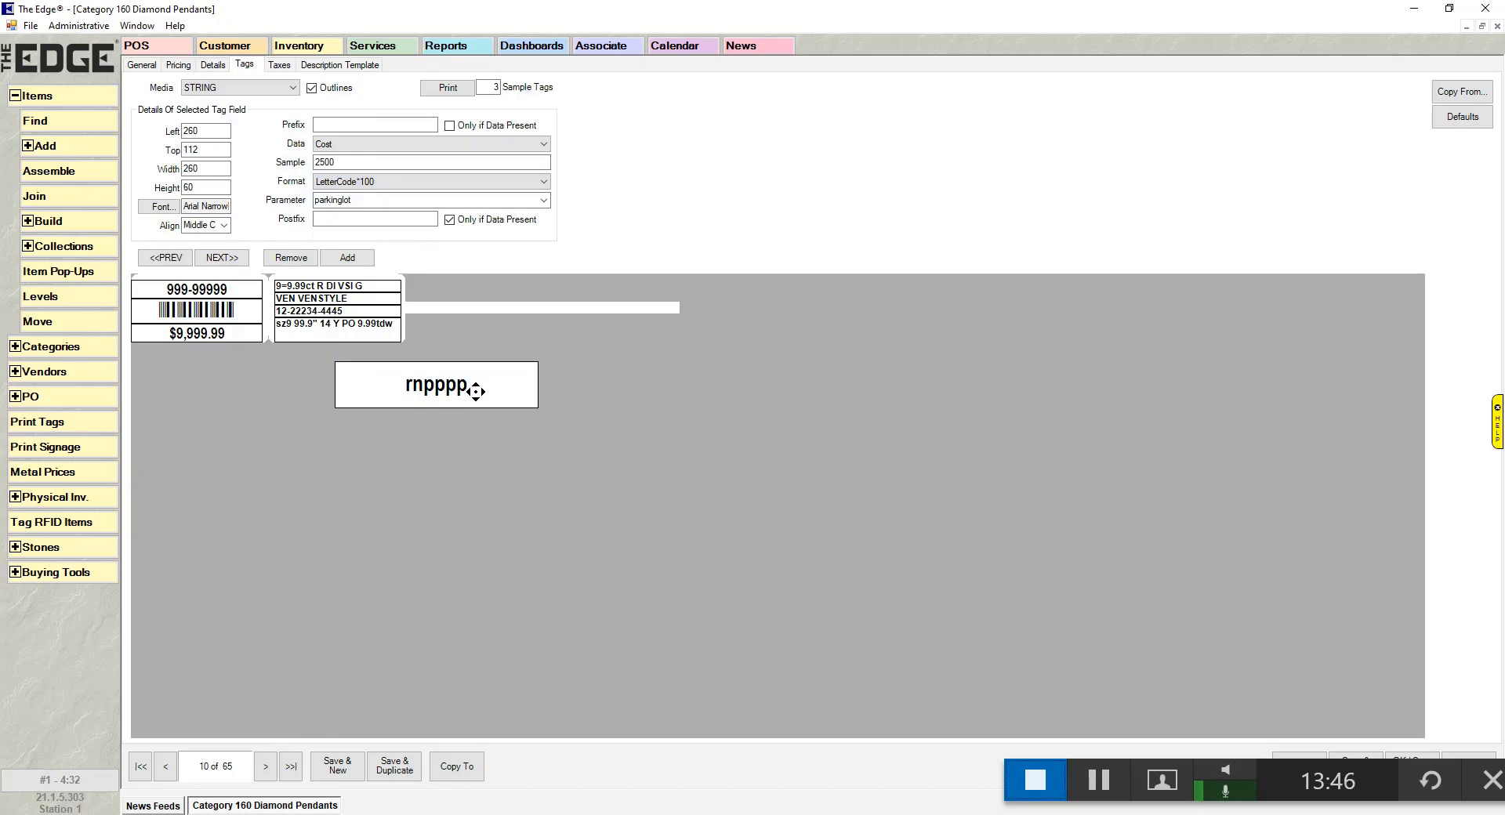
pyautogui.click(538, 182)
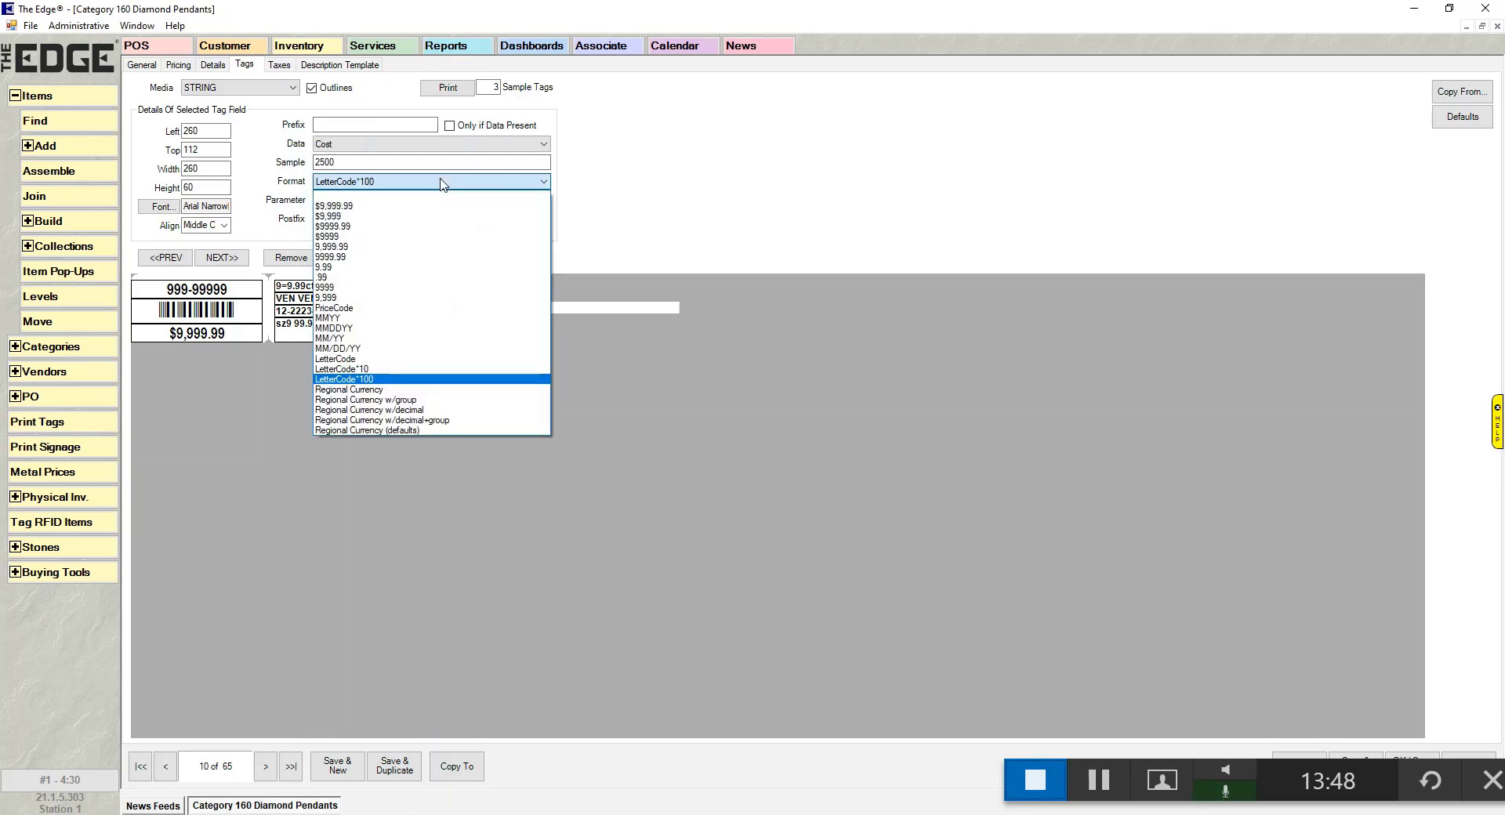
pyautogui.click(437, 308)
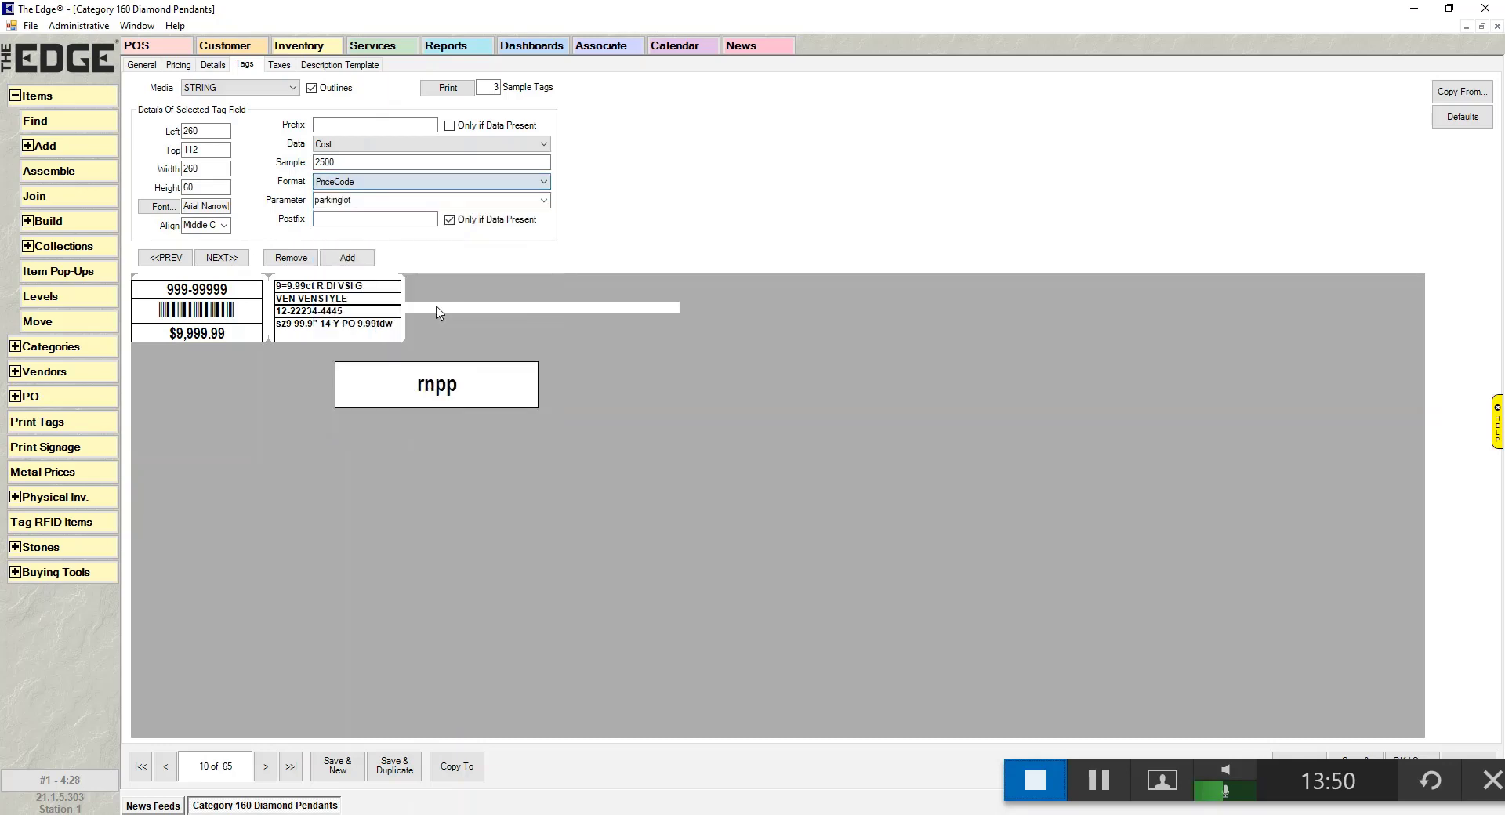
pyautogui.click(376, 204)
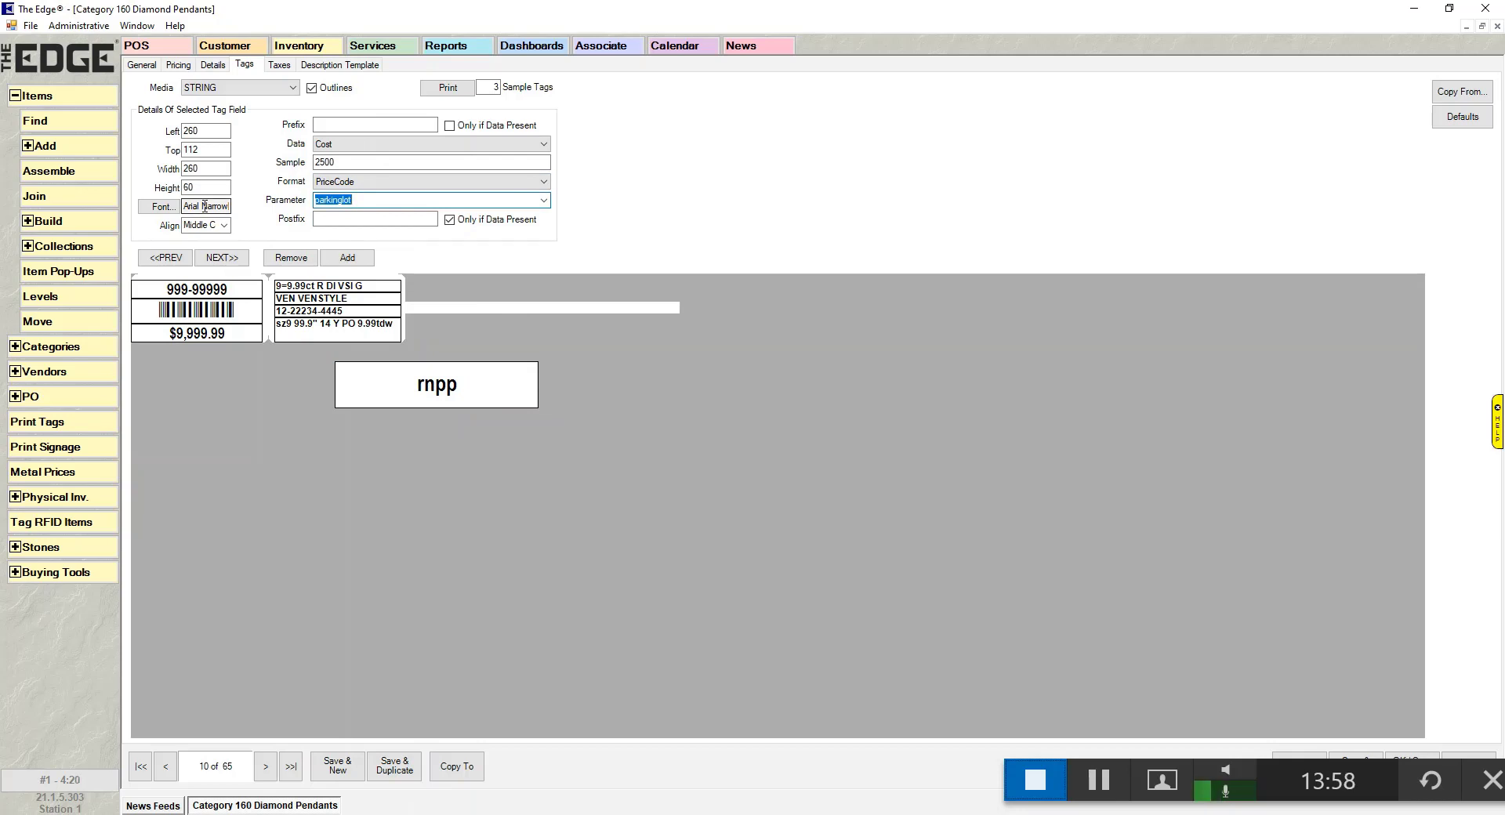
pyautogui.press('End')
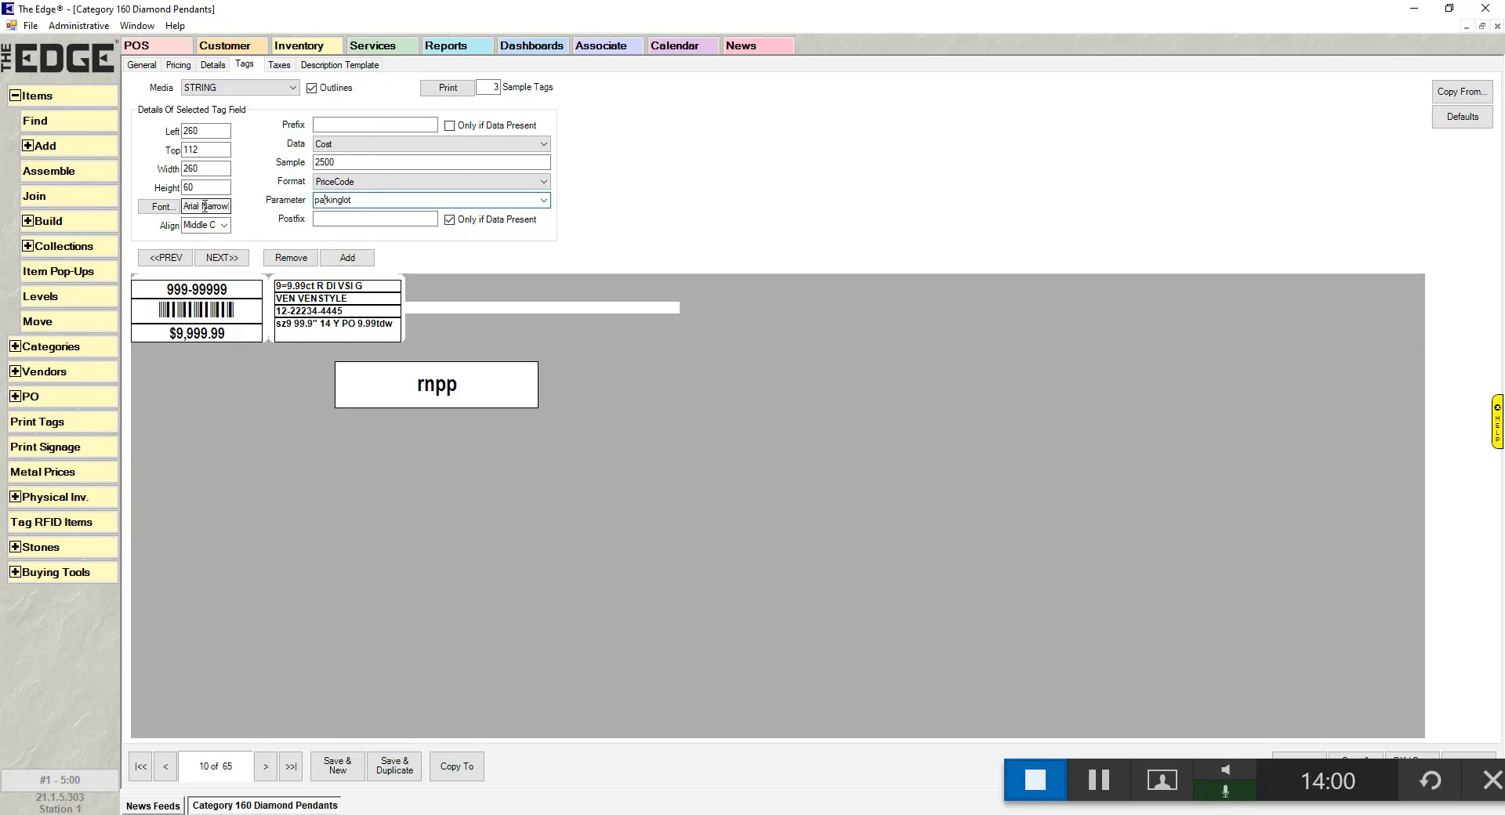
pyautogui.press('Delete')
pyautogui.press('Delete')
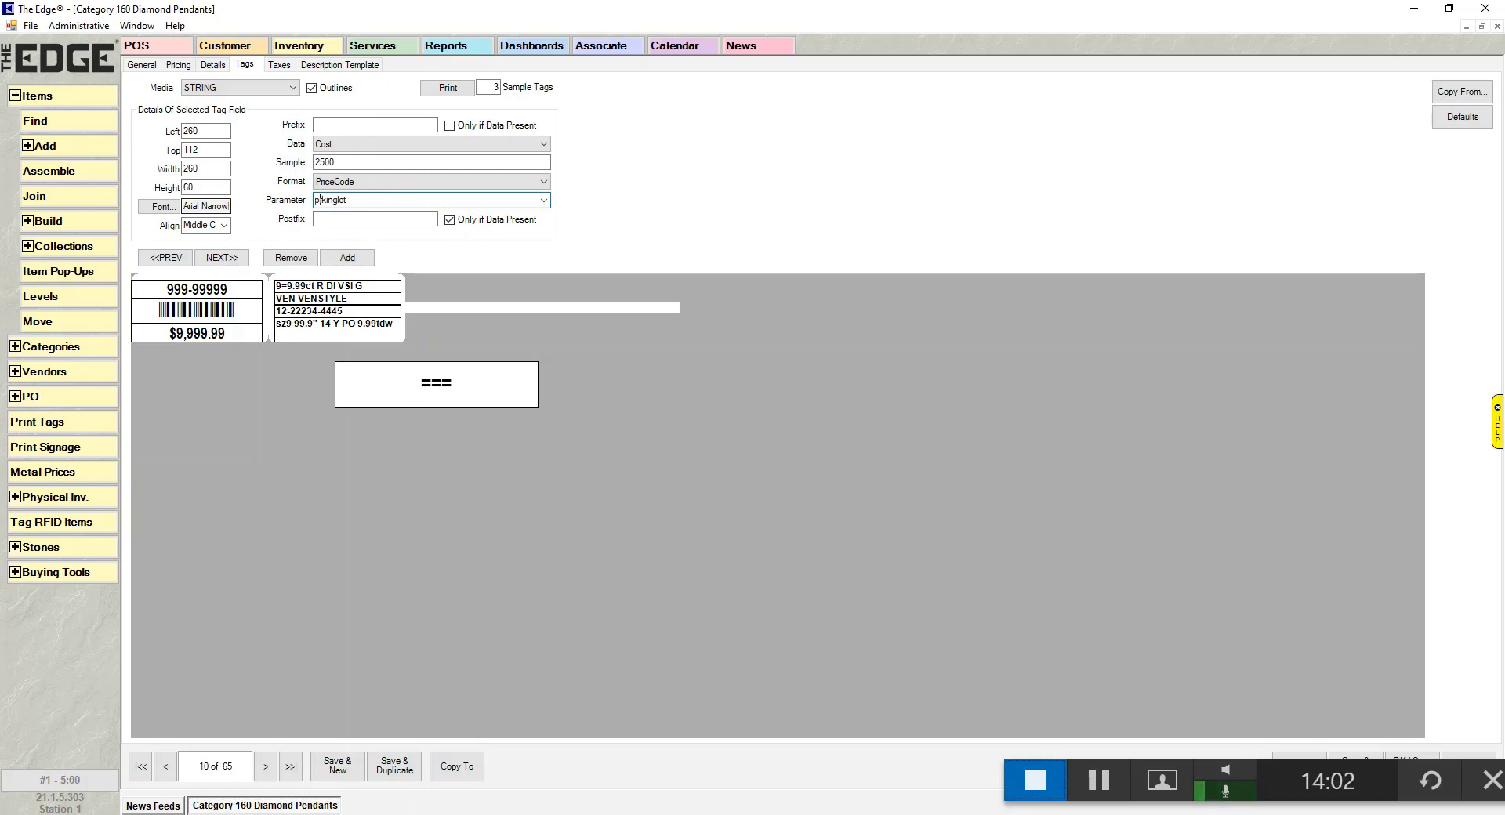
pyautogui.write('ar')
pyautogui.write('^')
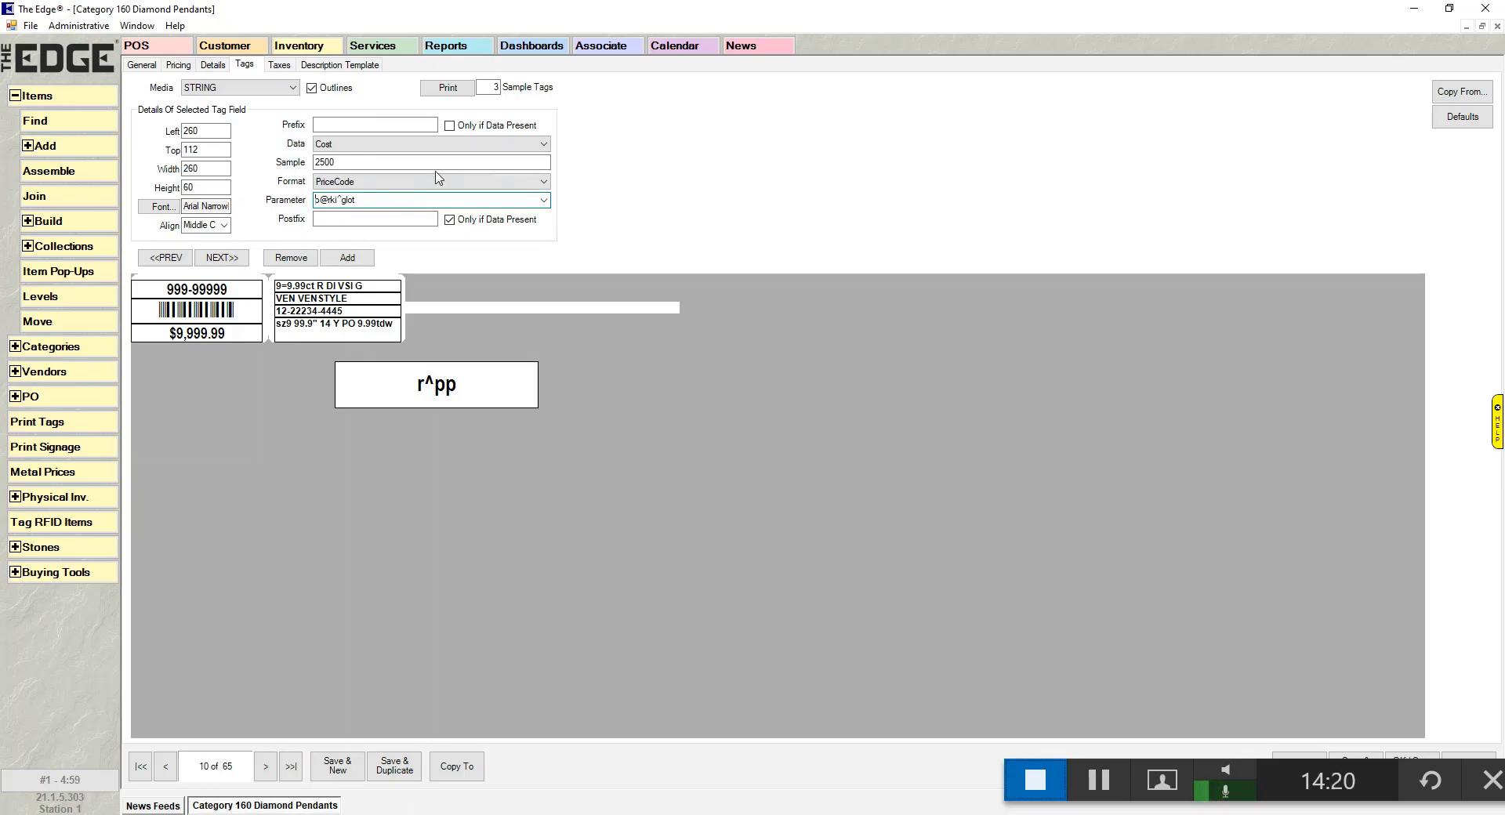
pyautogui.press('Home')
pyautogui.press('Delete')
pyautogui.write('5')
pyautogui.press('Left')
pyautogui.press('Left')
pyautogui.press('Left')
pyautogui.press('Left')
pyautogui.press('Left')
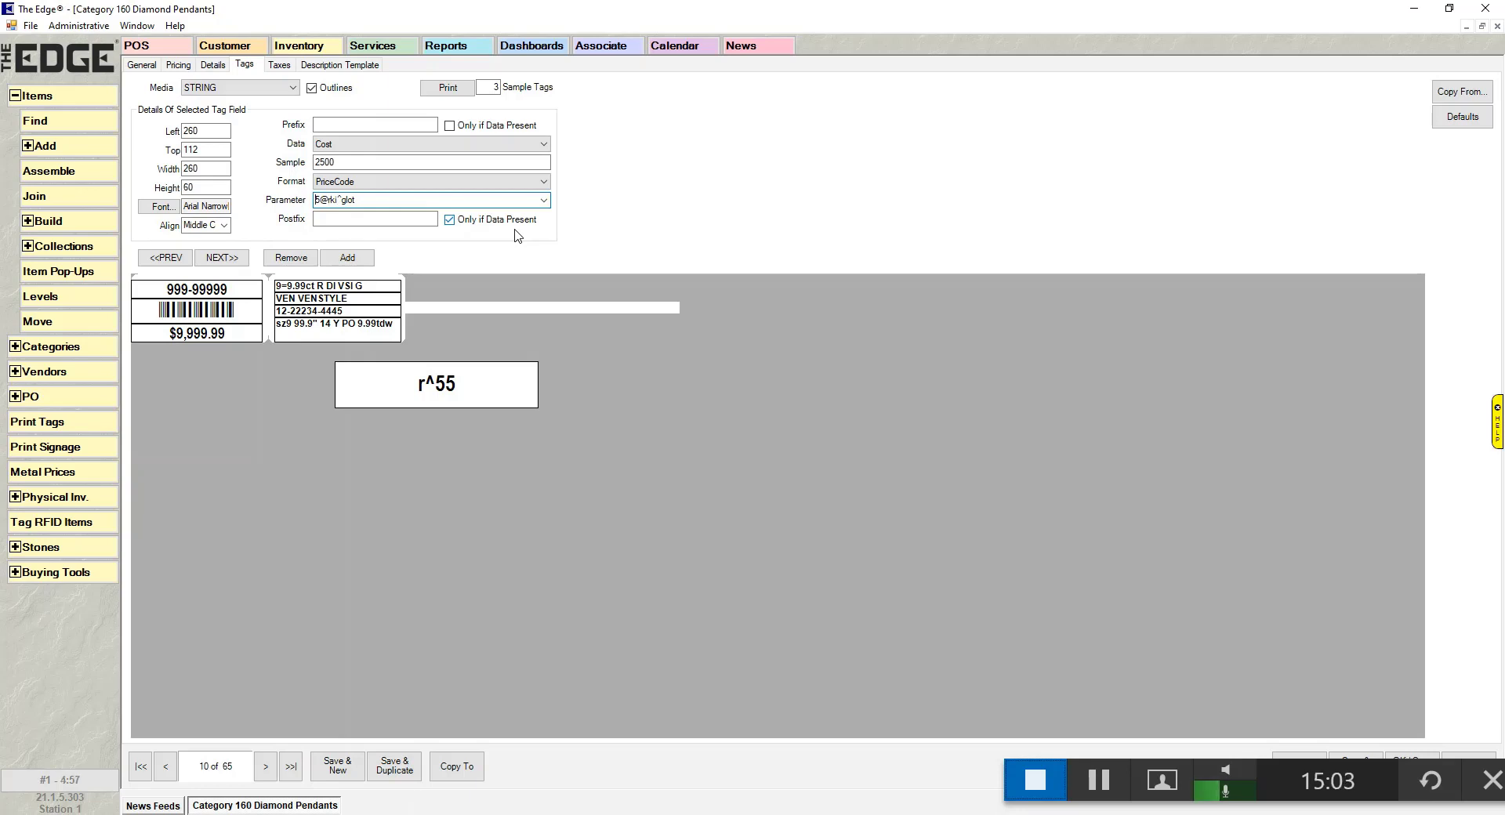
pyautogui.press('Left')
# - Move the barcode field up to Top 24 on the tag
pyautogui.click(203, 290)
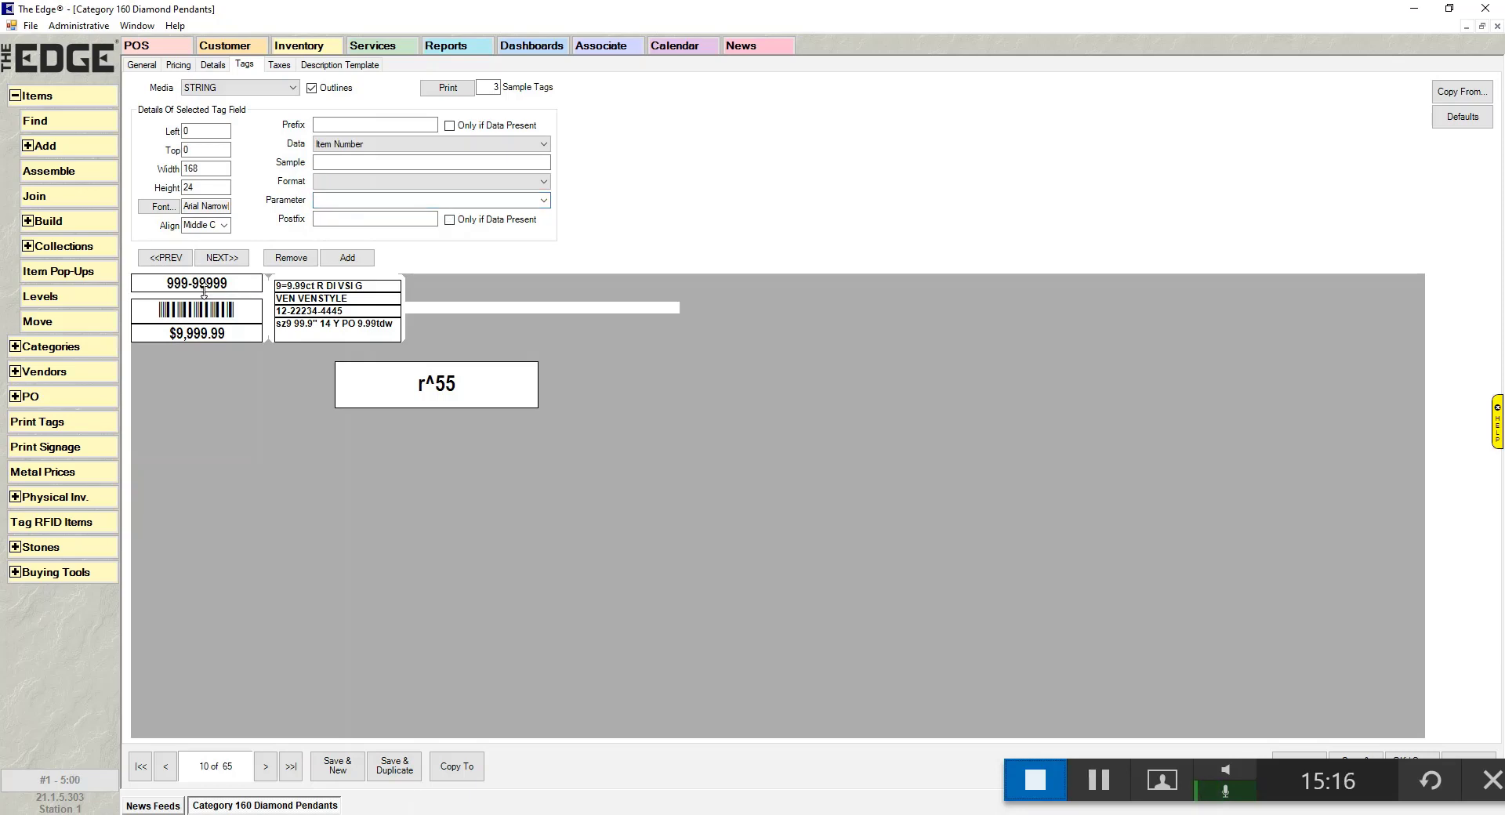
pyautogui.click(198, 311)
pyautogui.moveTo(198, 310); pyautogui.dragTo(198, 317)
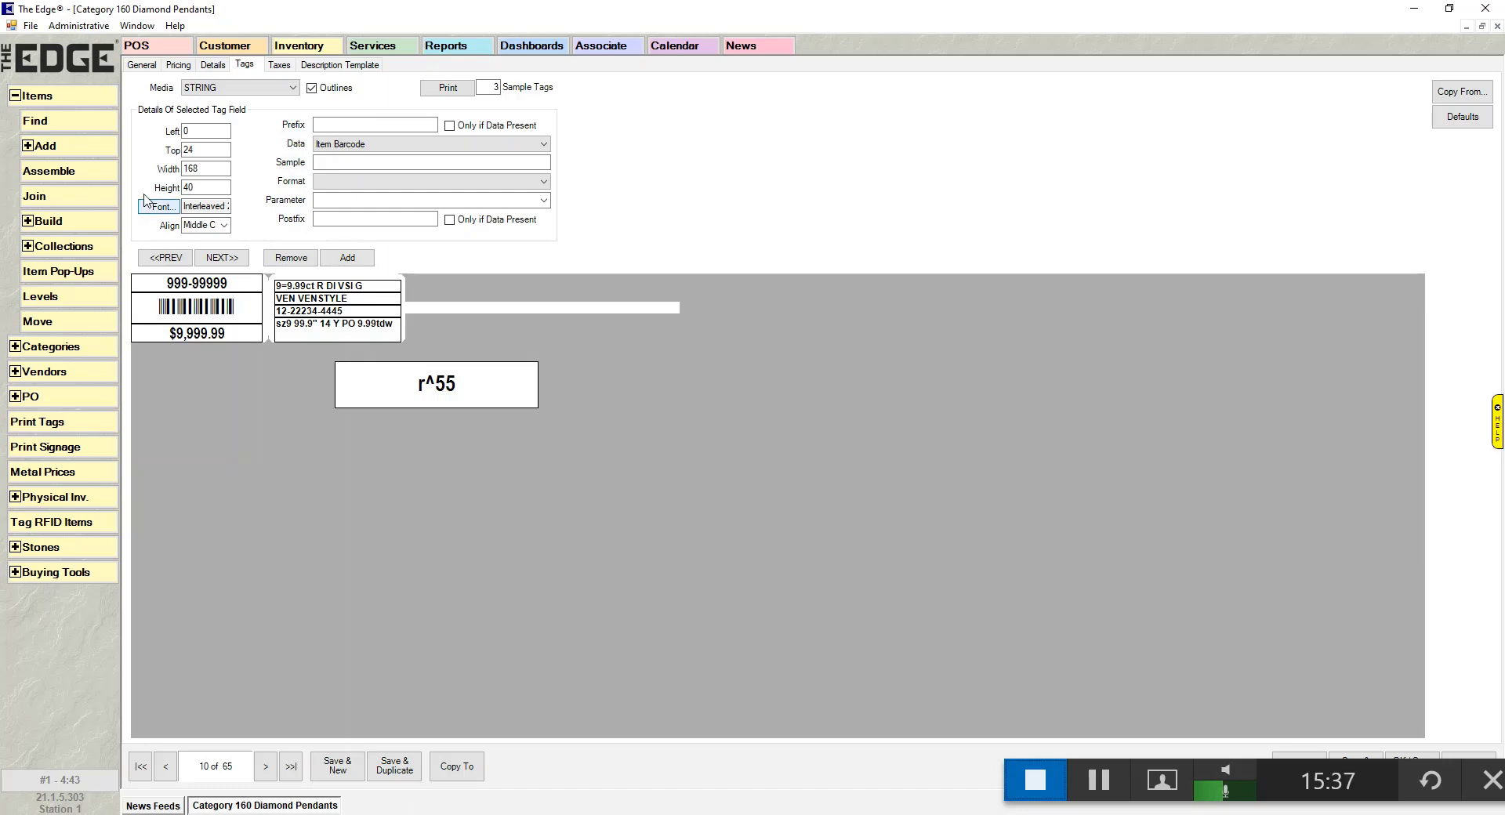
# - Enlarge the barcode's Interleaved 2of5 NT font to size 28, then try size 36
pyautogui.click(162, 207)
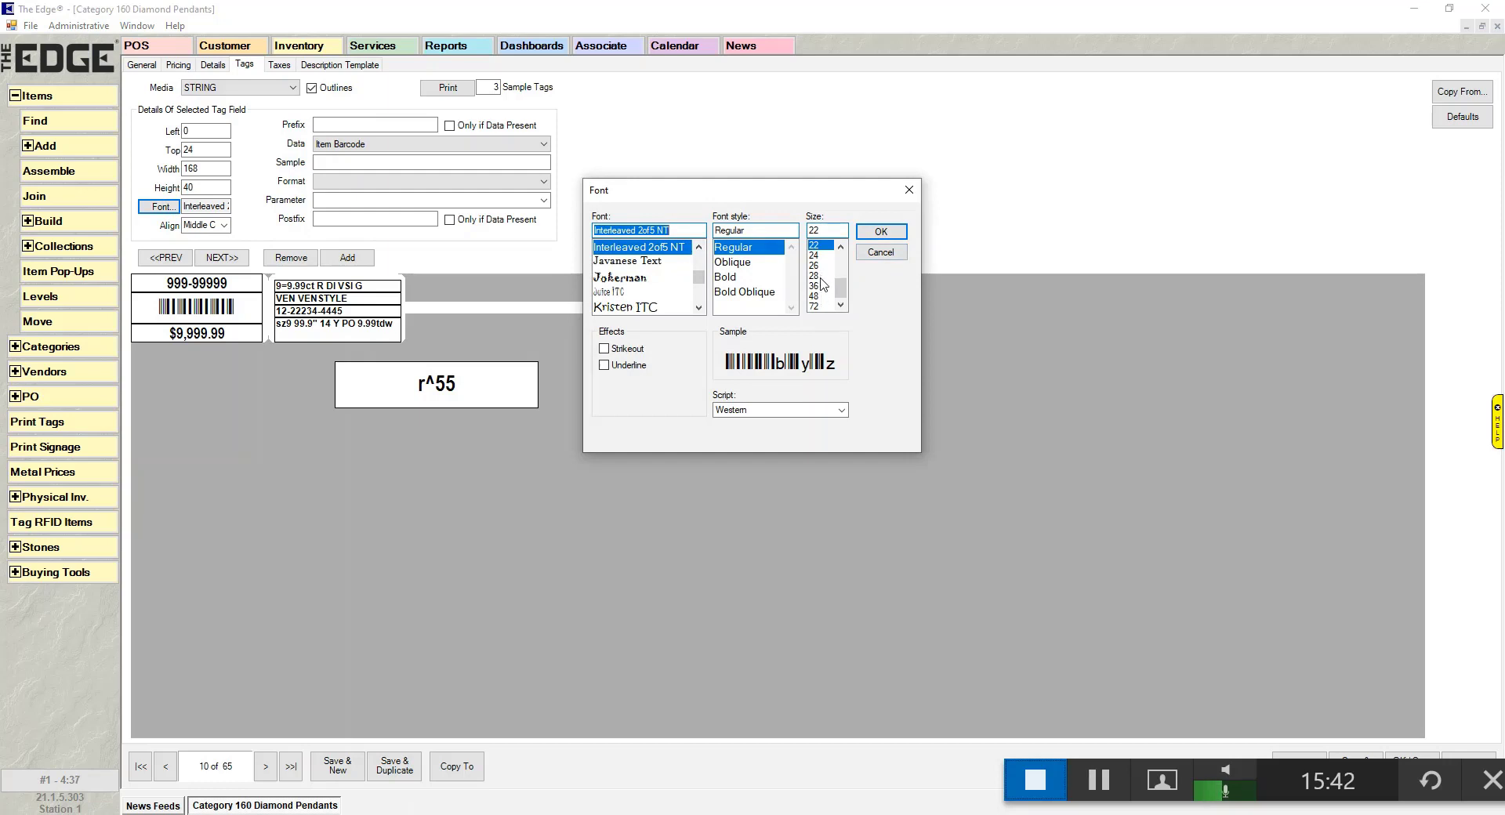
pyautogui.click(819, 276)
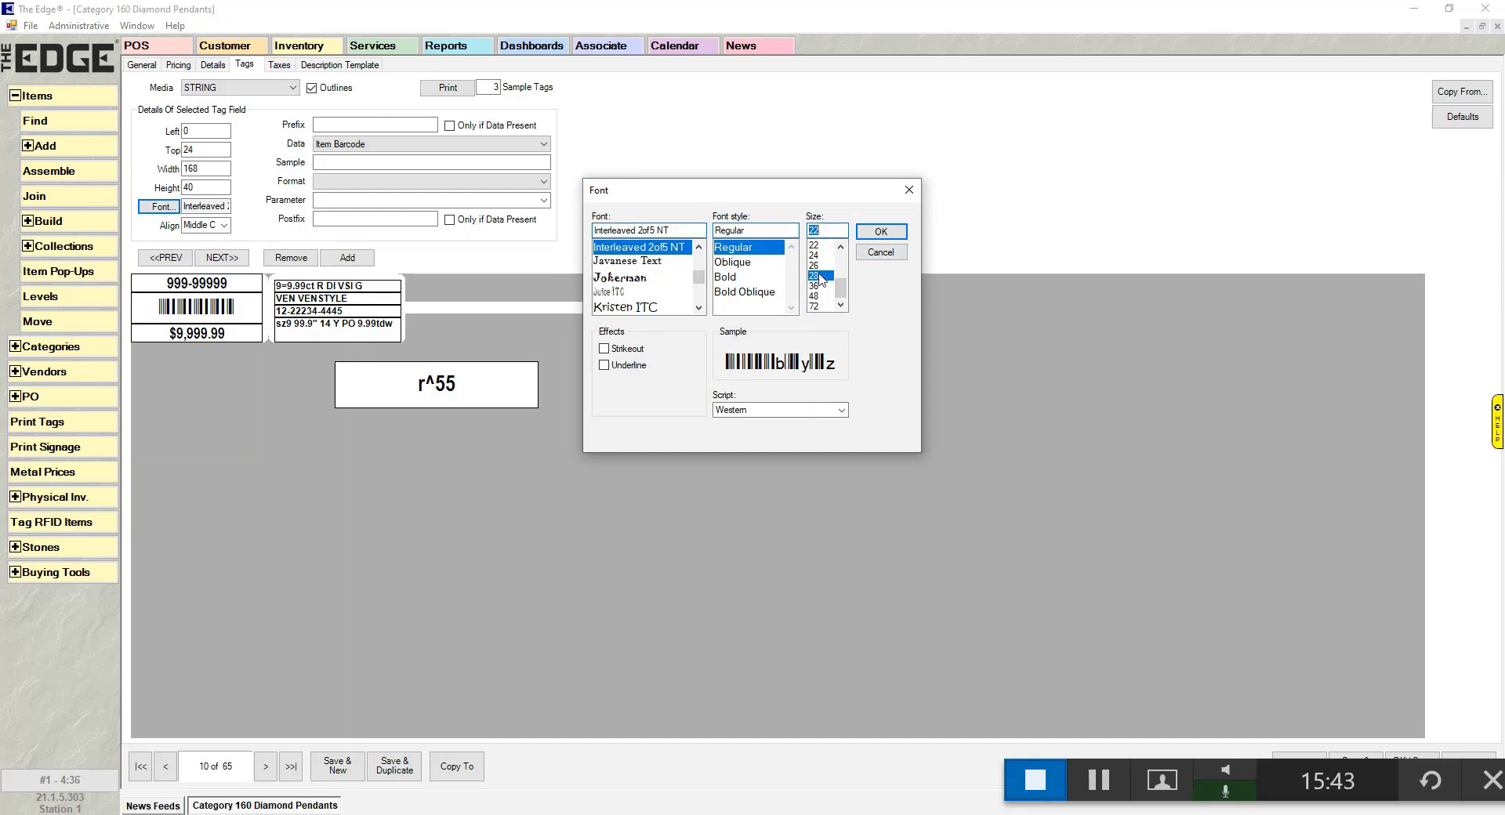
pyautogui.click(881, 232)
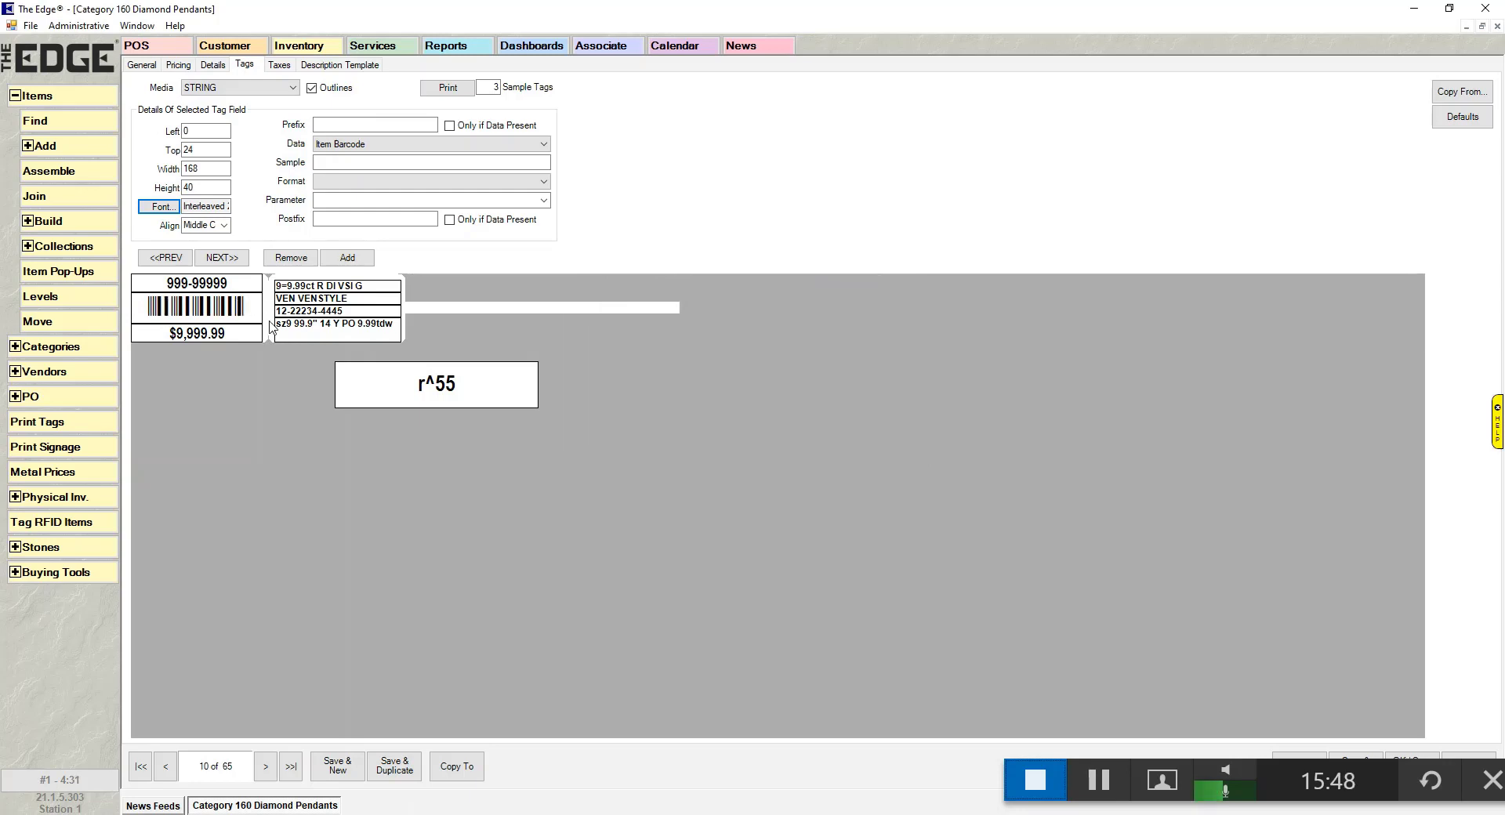
pyautogui.click(159, 206)
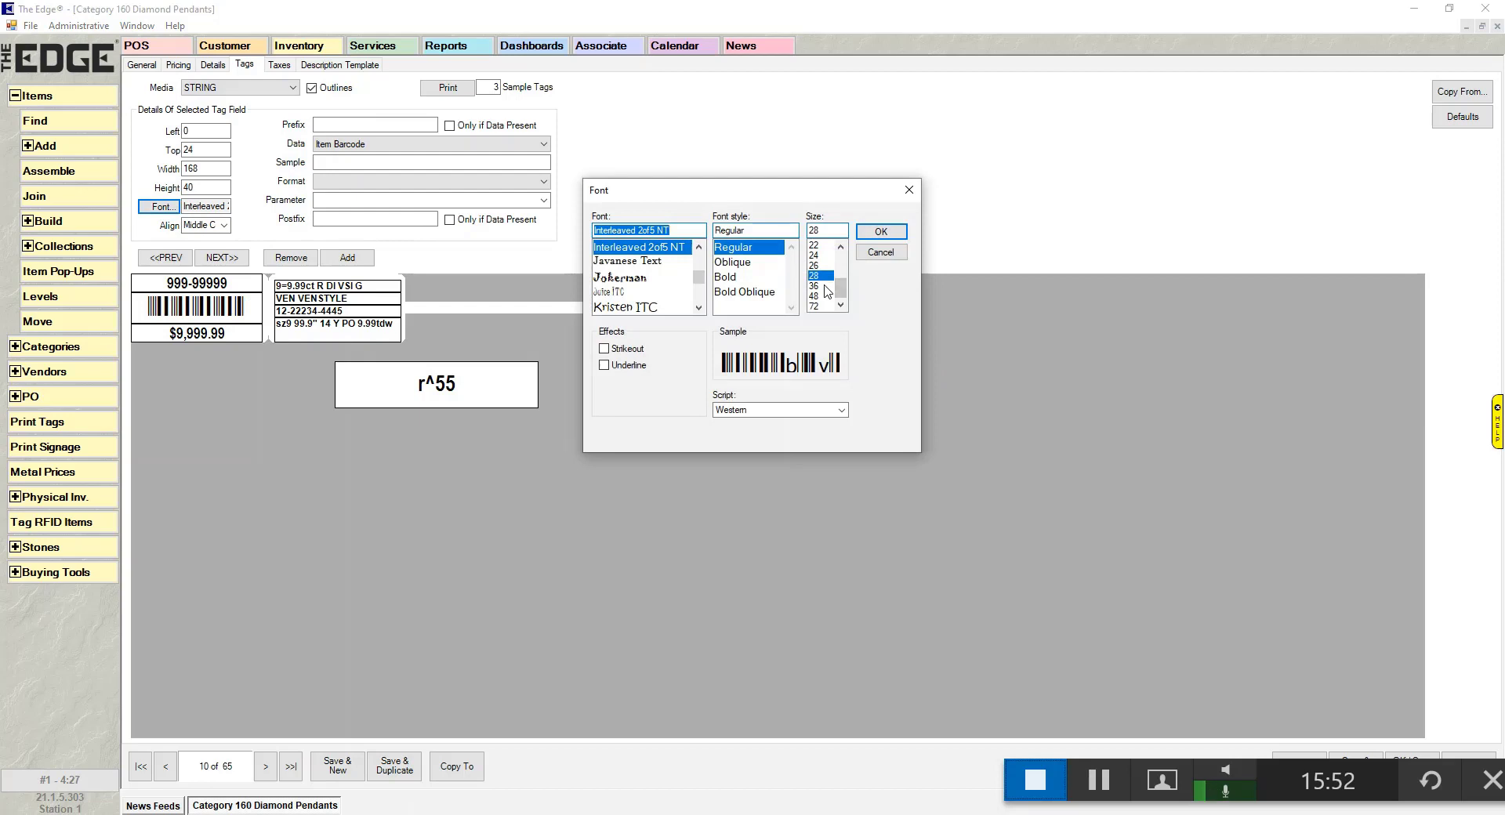
pyautogui.click(823, 286)
# - Set the barcode field height to 36 and use a smaller font that clears the price
pyautogui.click(879, 232)
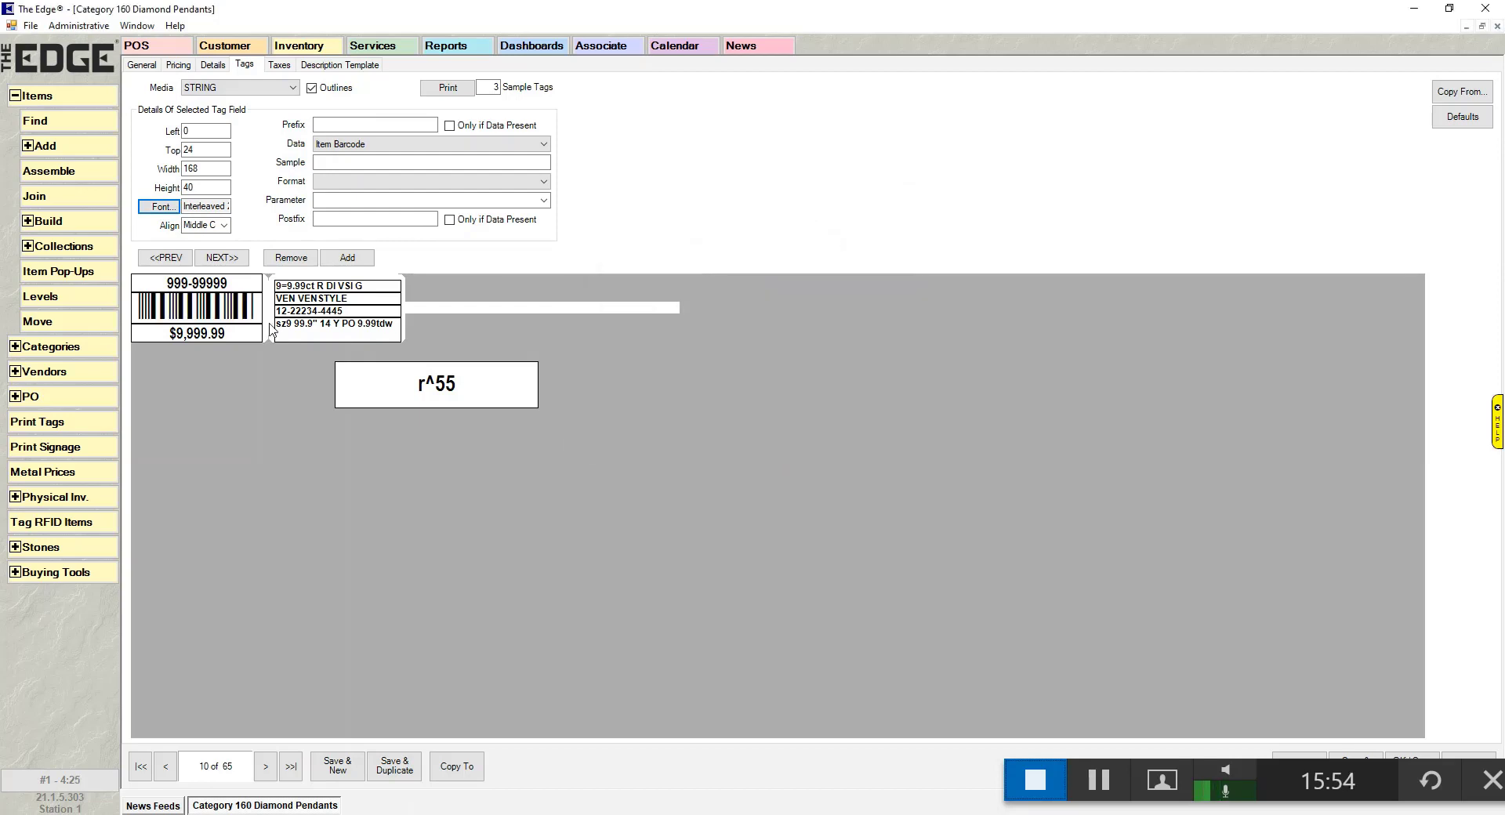
pyautogui.moveTo(237, 312); pyautogui.dragTo(238, 314)
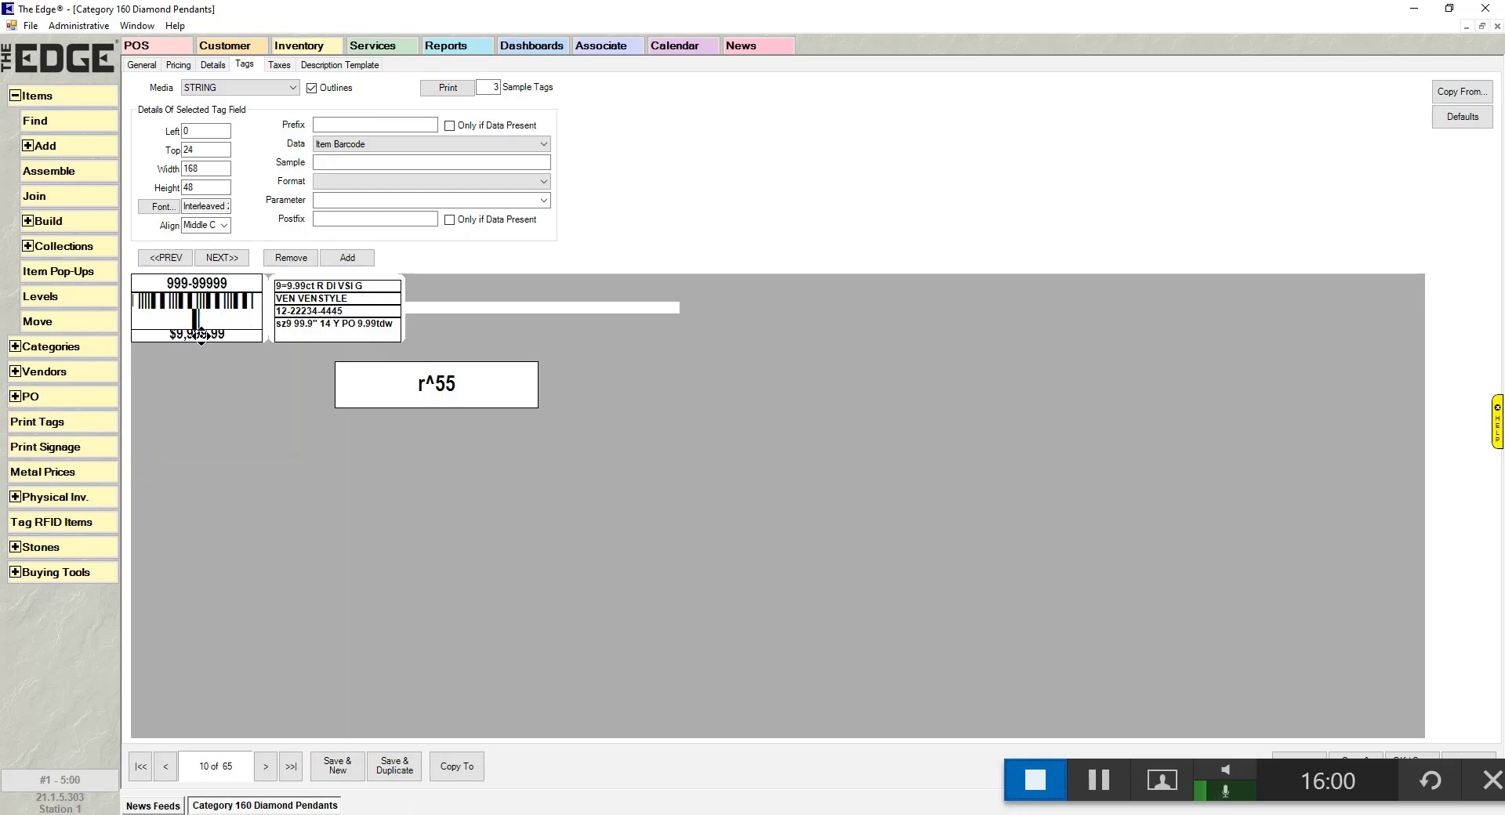
pyautogui.moveTo(200, 338); pyautogui.dragTo(201, 329)
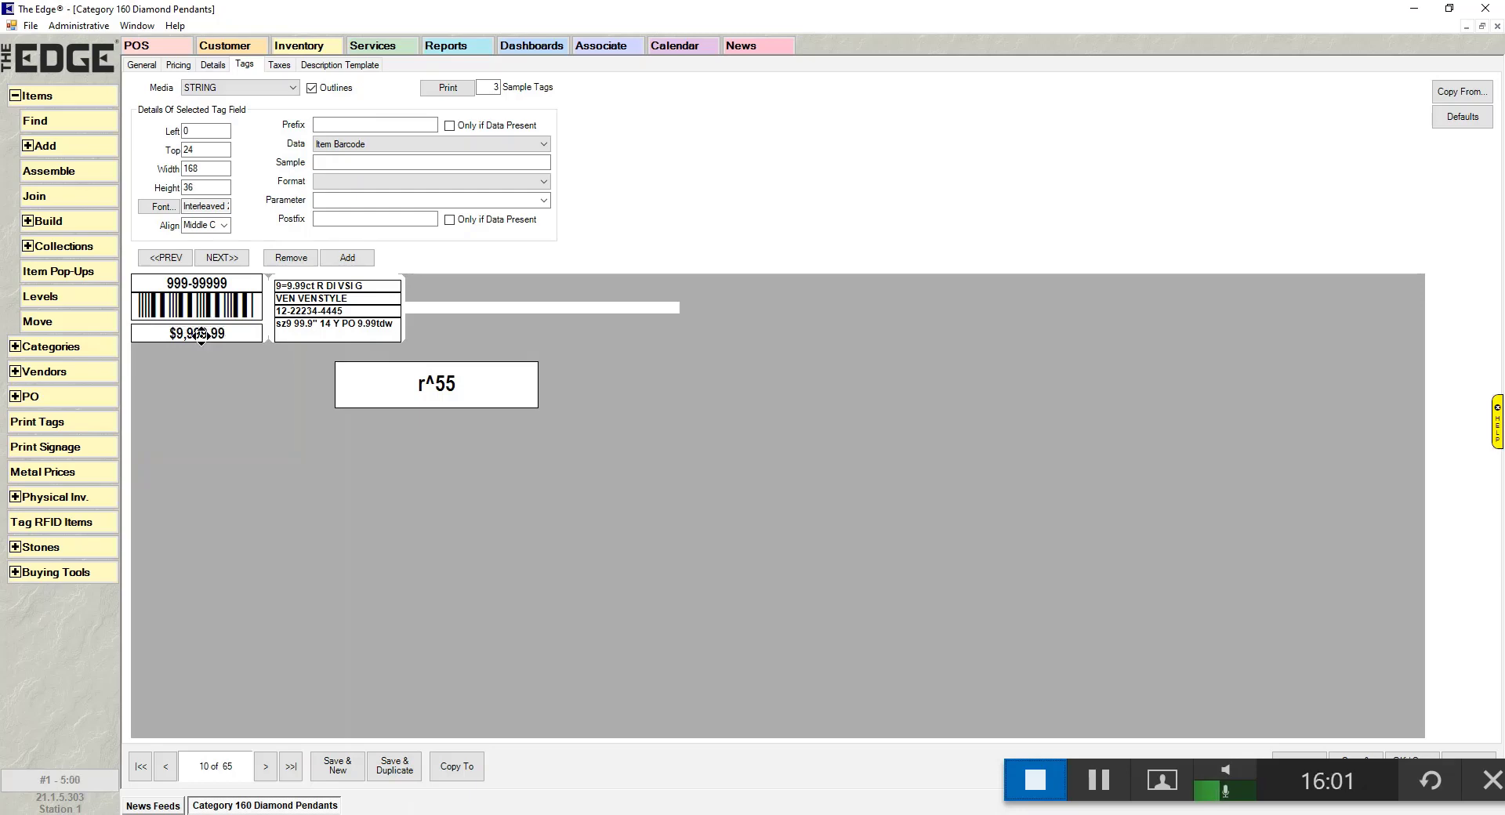
pyautogui.click(164, 206)
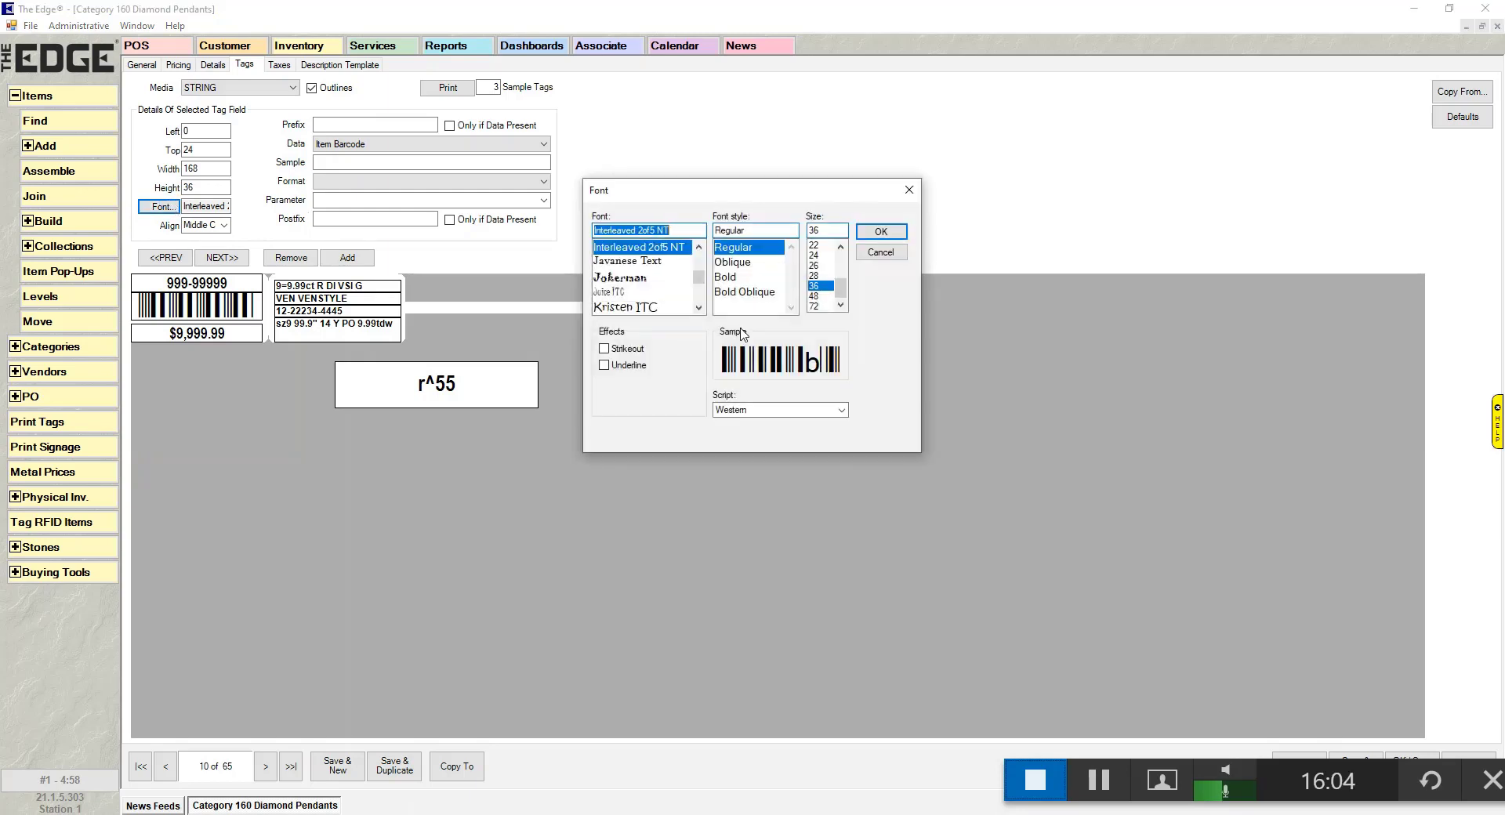
pyautogui.click(815, 276)
pyautogui.click(893, 234)
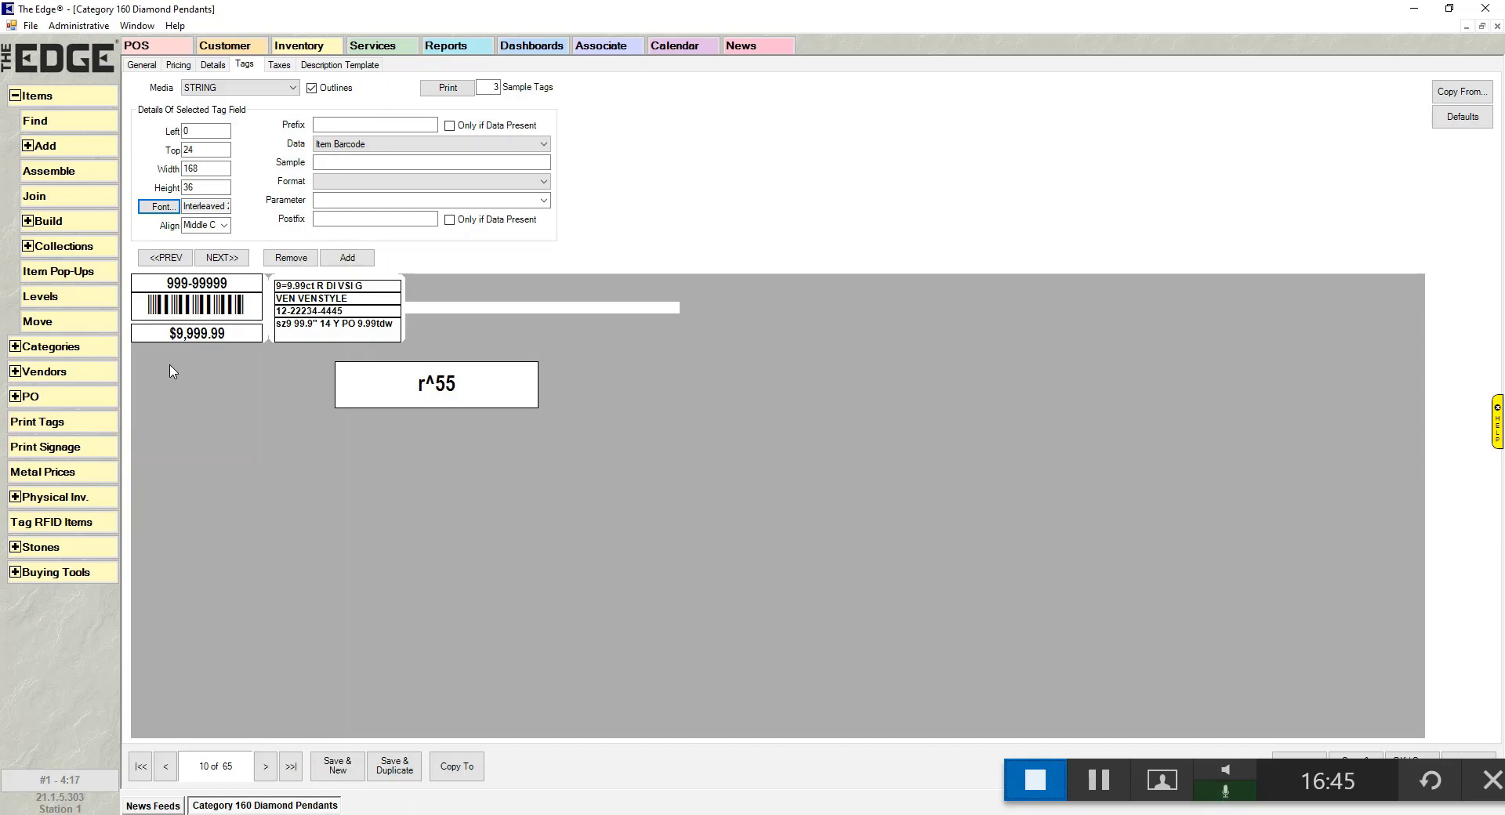
pyautogui.click(1350, 757)
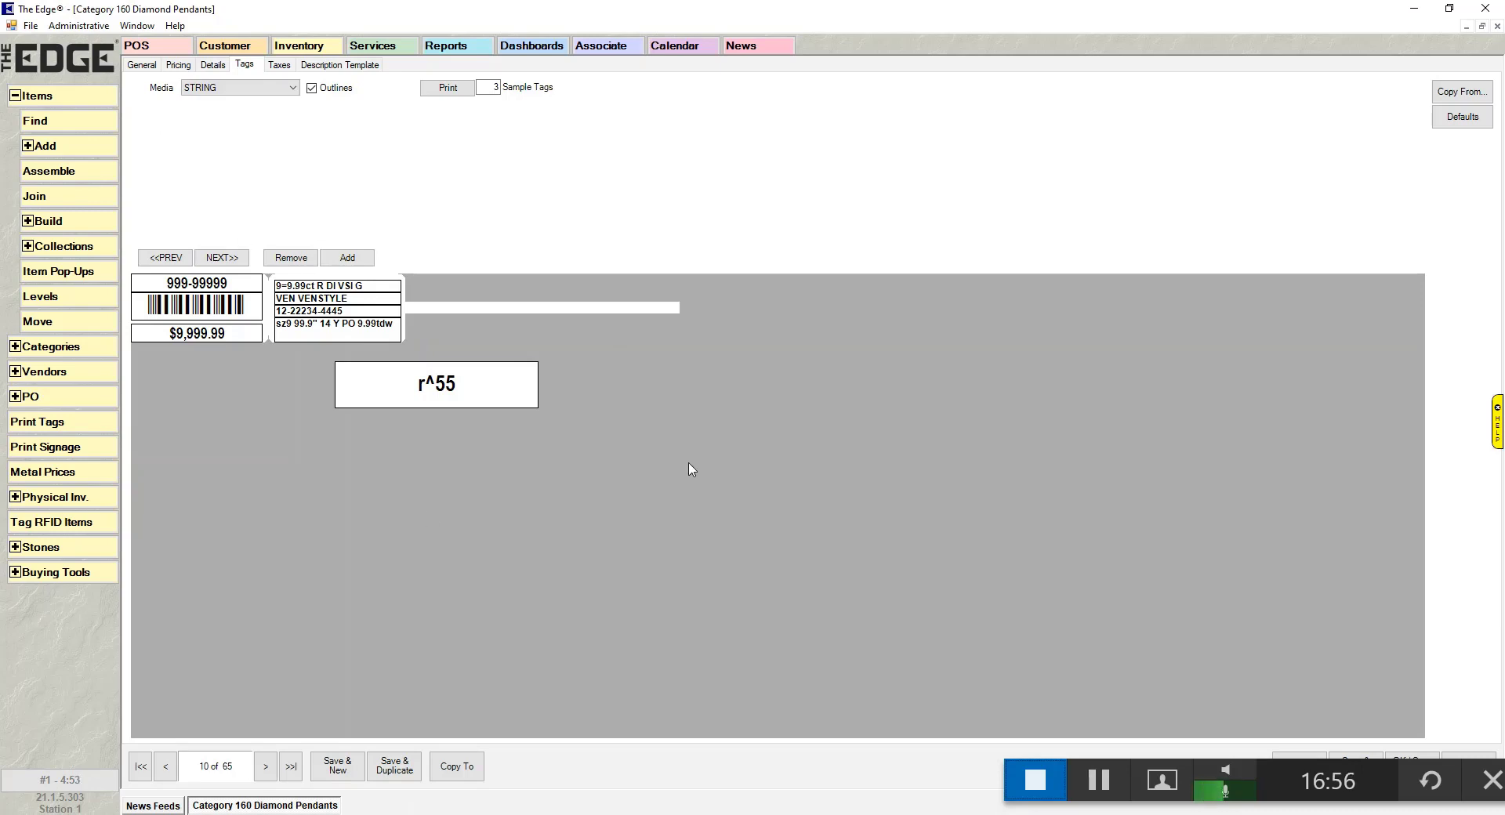
pyautogui.click(475, 772)
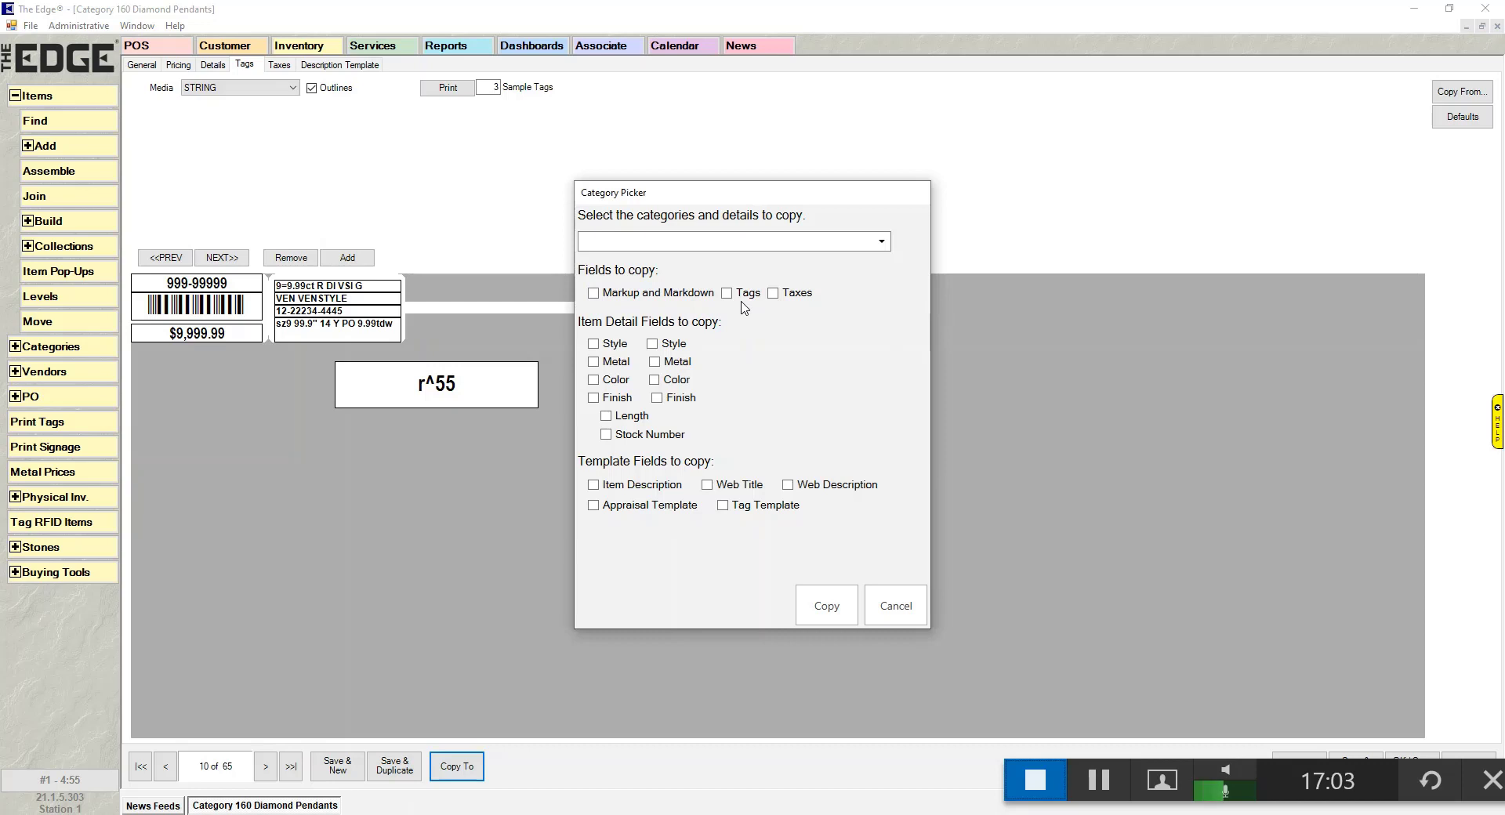
pyautogui.click(882, 242)
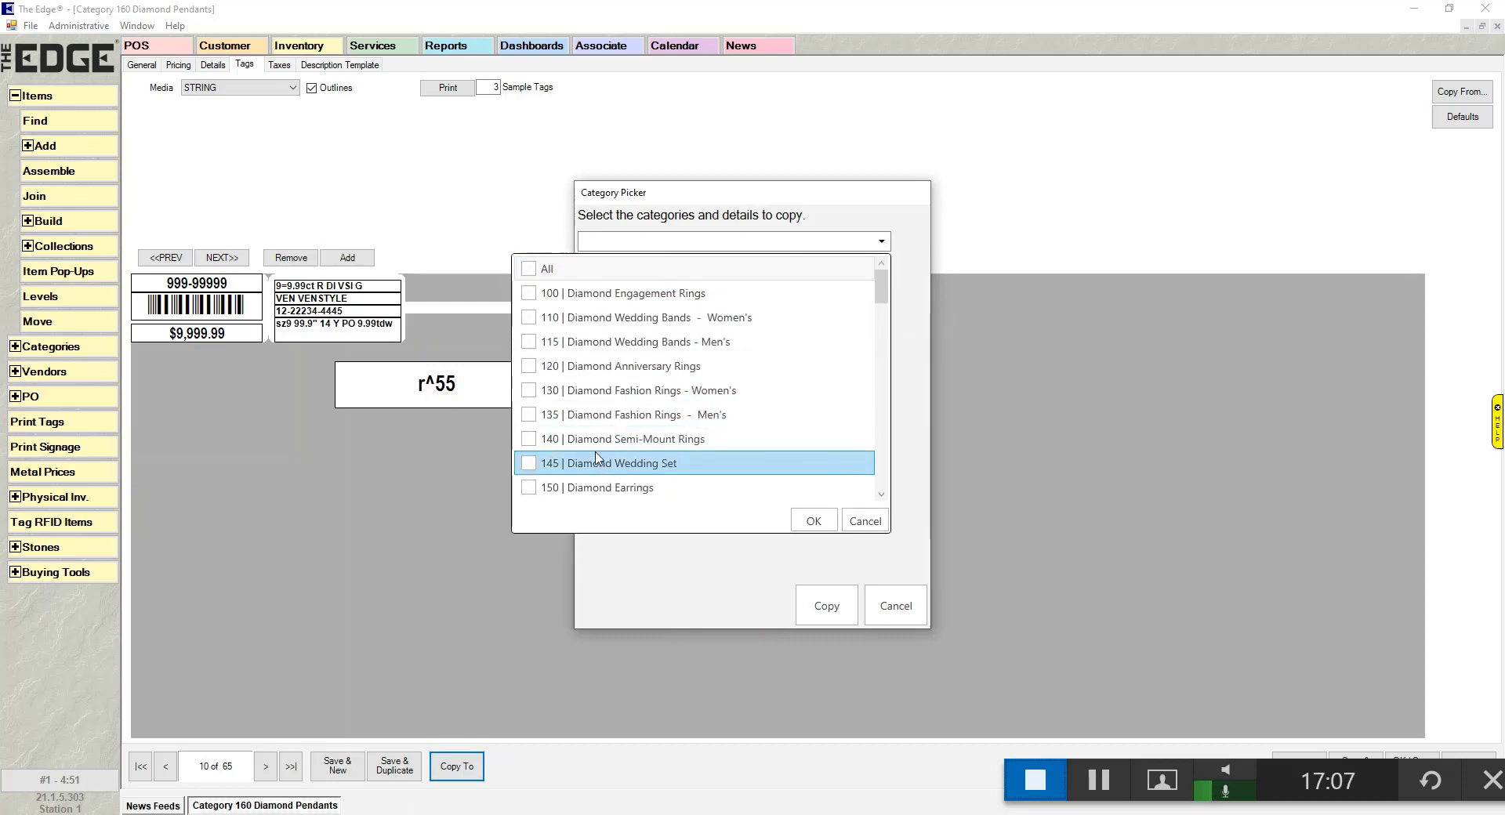
pyautogui.moveTo(881, 286); pyautogui.dragTo(878, 398)
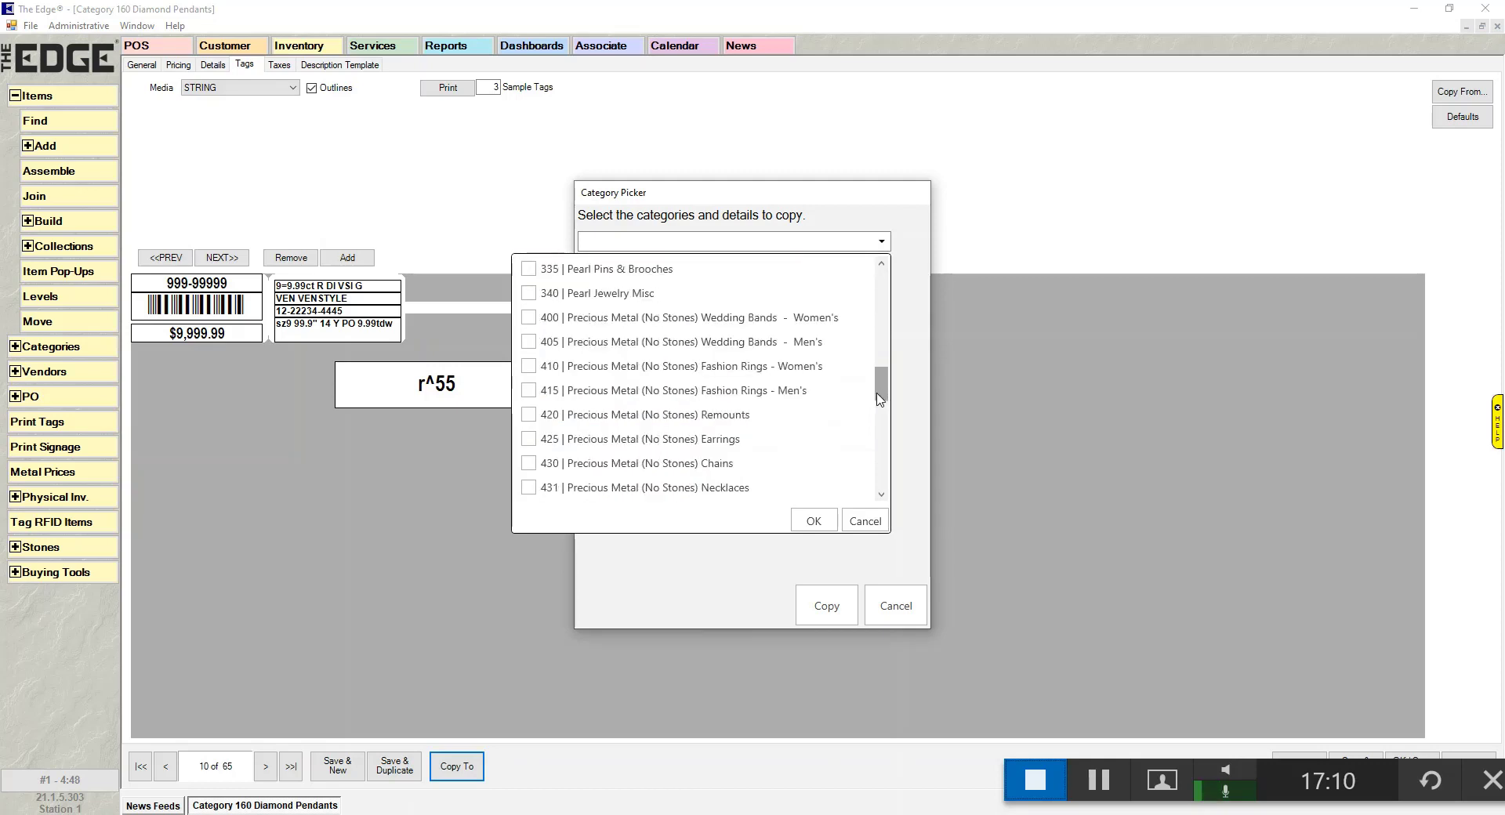
pyautogui.click(853, 522)
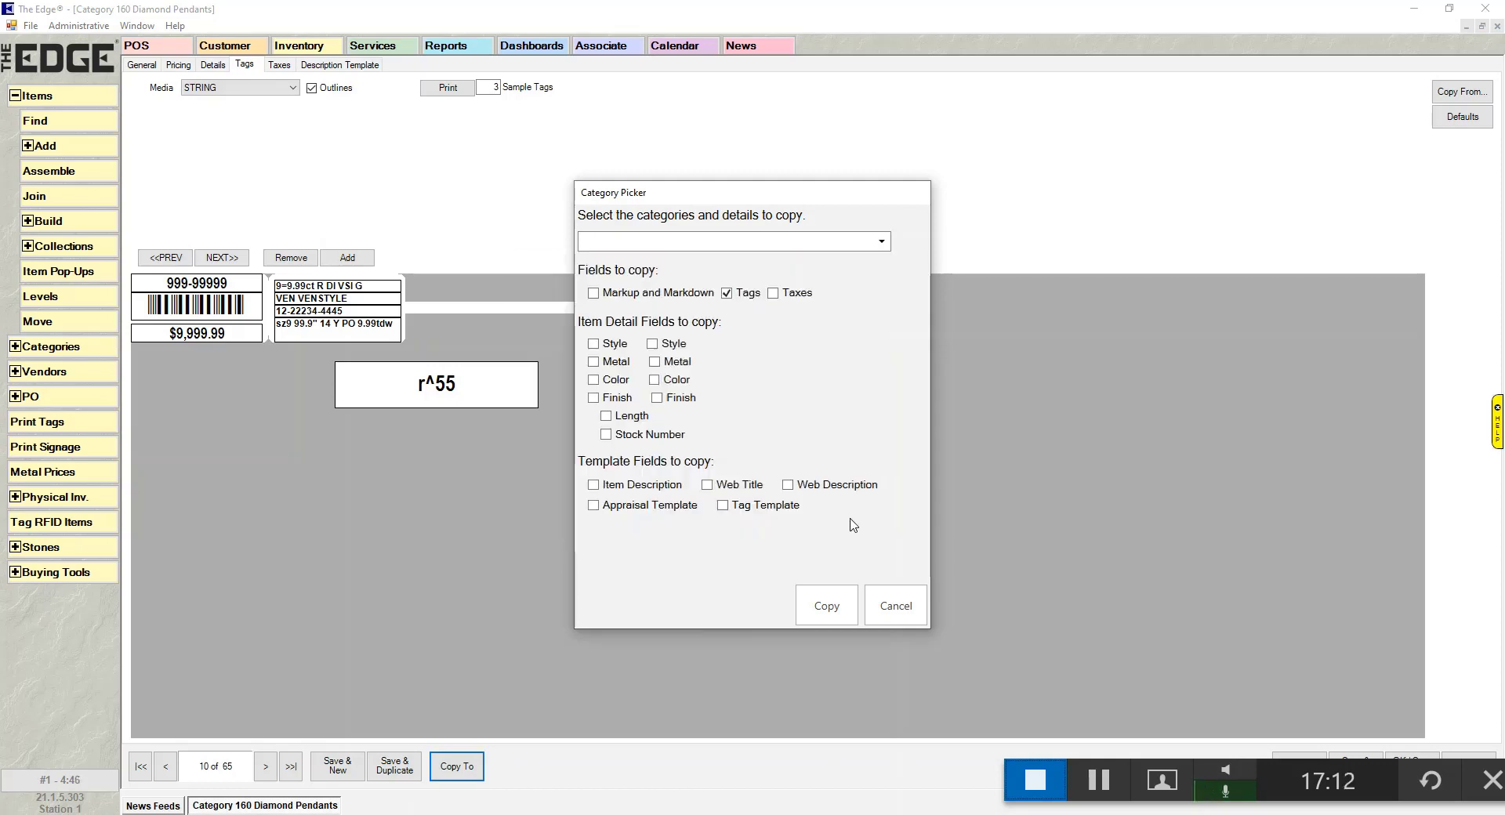
pyautogui.click(893, 603)
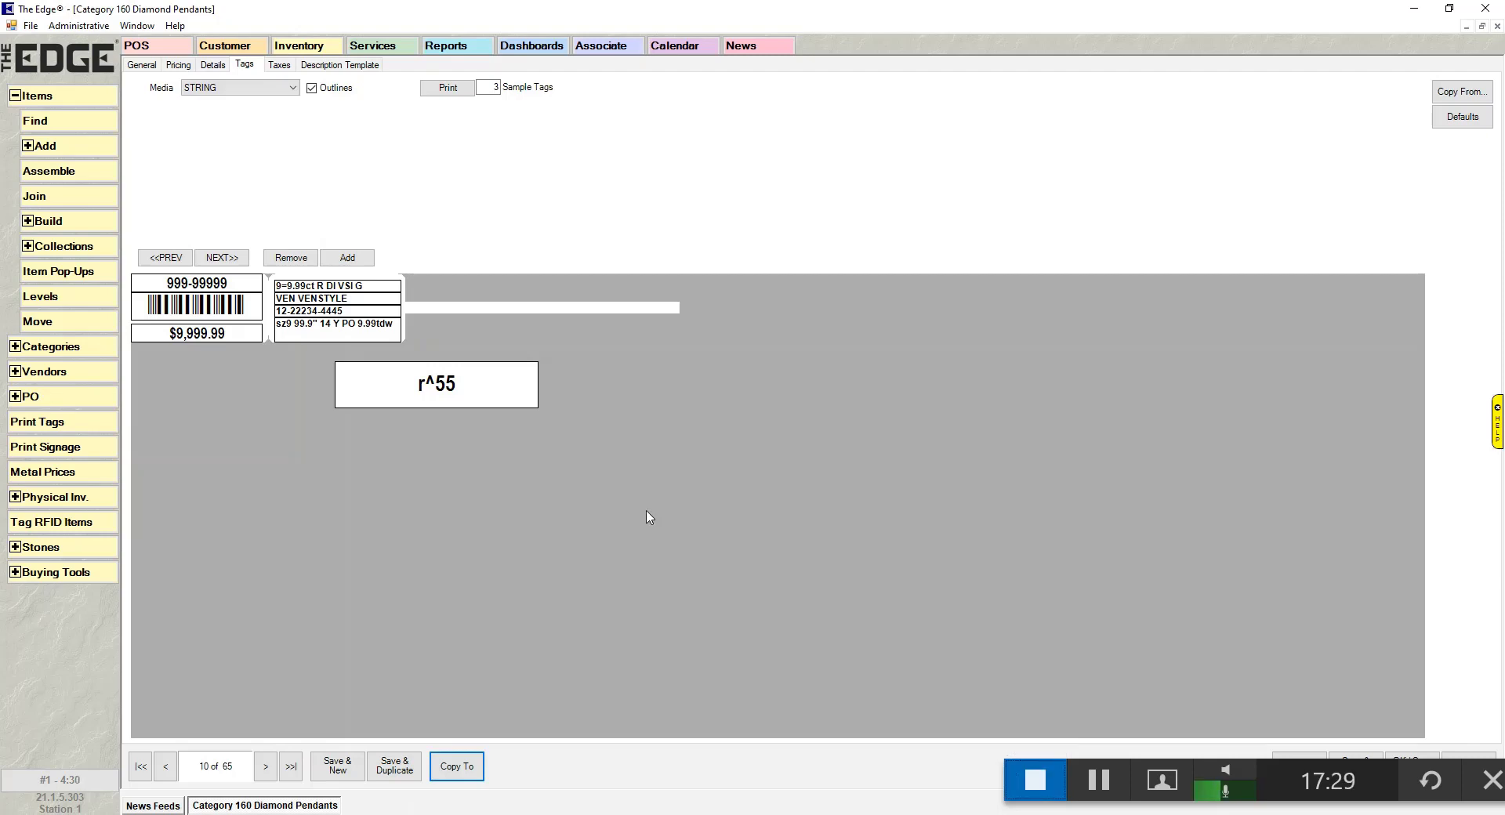
# - Select the stone description line and browse its data choices, keeping Center Stone Combo
pyautogui.click(305, 284)
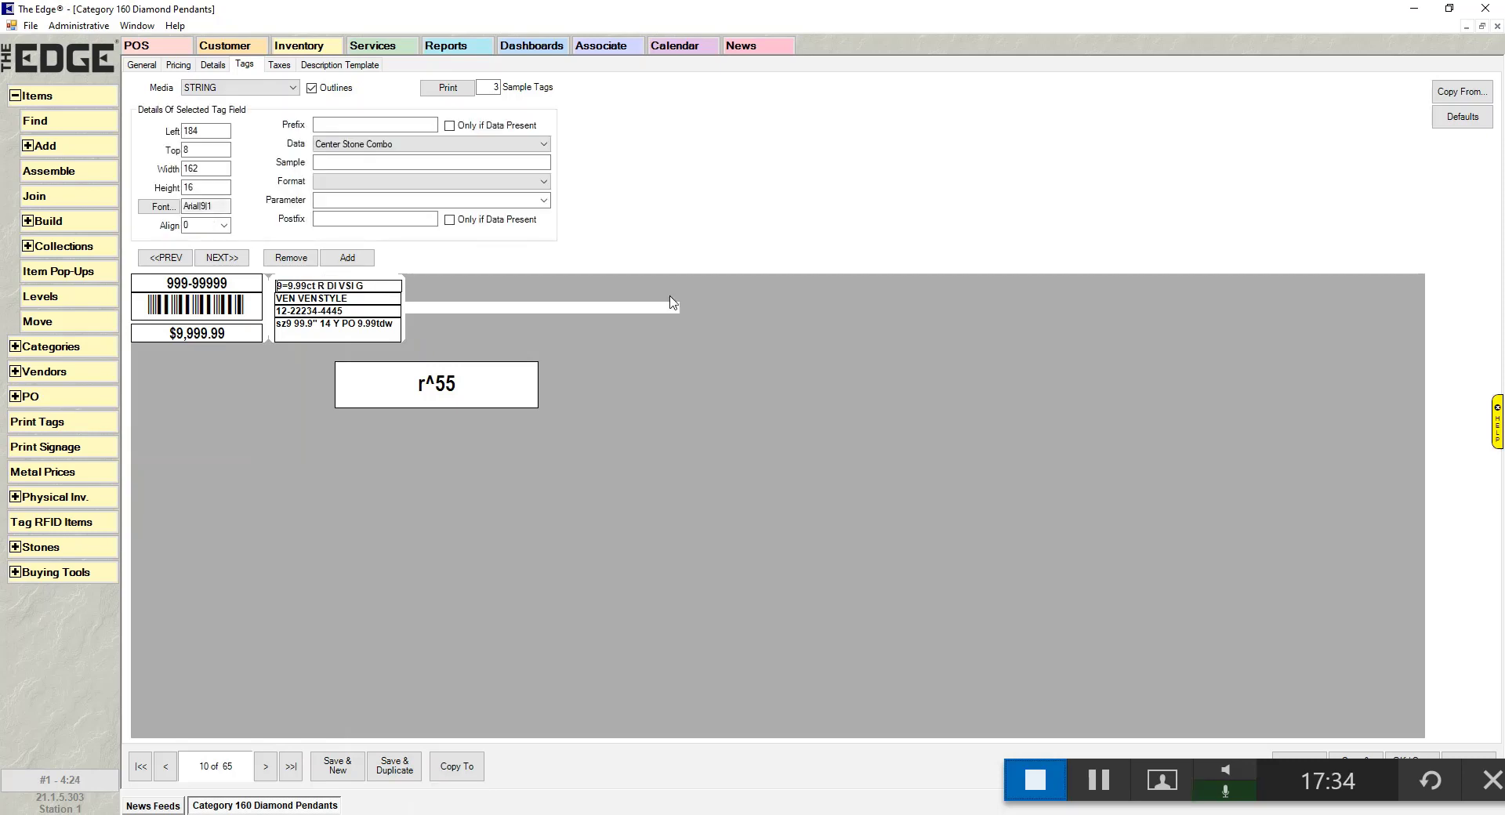
pyautogui.click(488, 146)
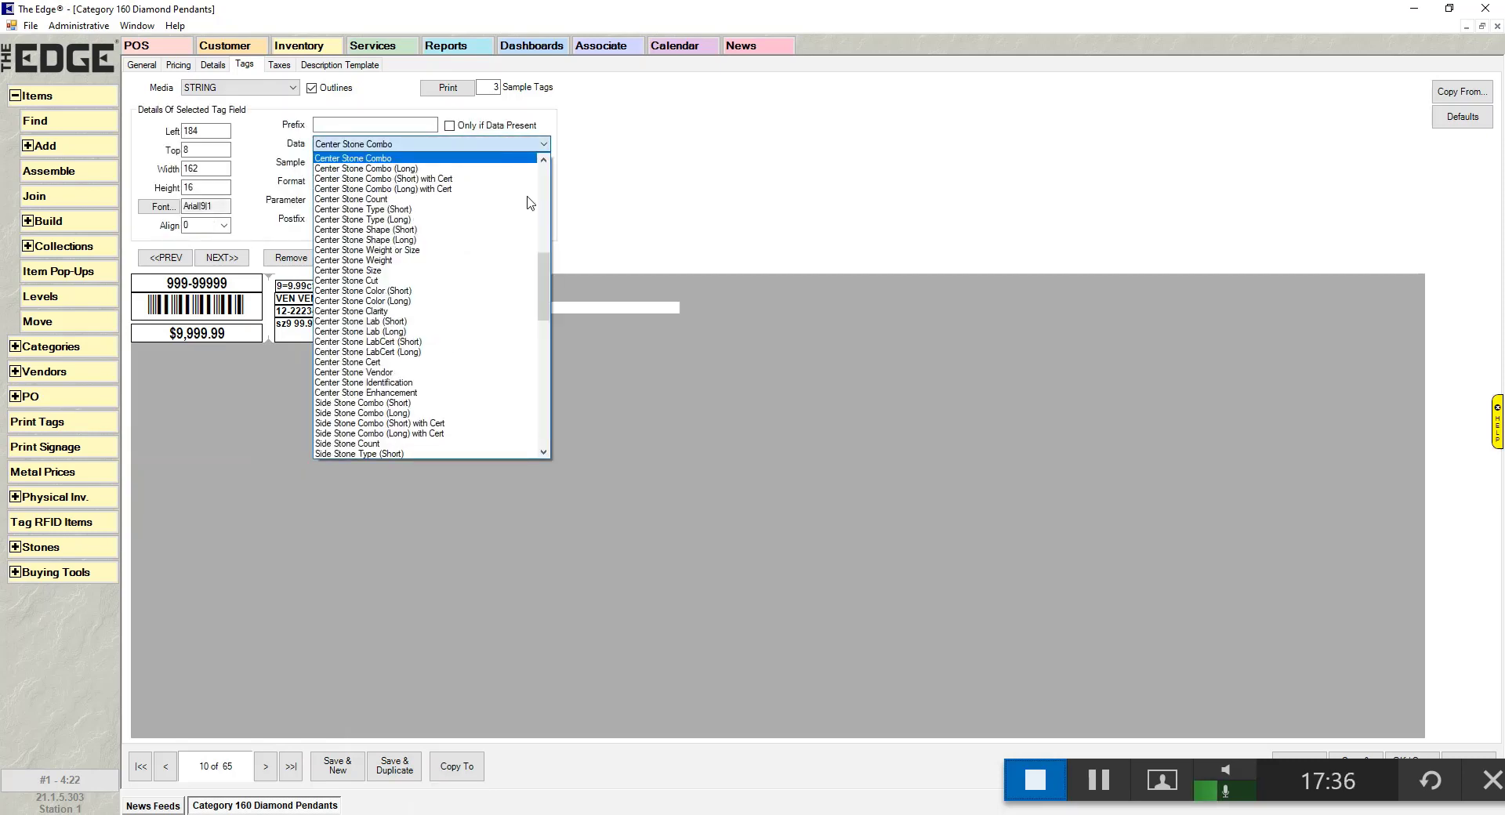
pyautogui.moveTo(545, 286)
pyautogui.mouseDown()
pyautogui.moveTo(534, 208)
pyautogui.moveTo(546, 193)
pyautogui.moveTo(549, 368)
pyautogui.moveTo(539, 284)
pyautogui.moveTo(540, 308)
pyautogui.mouseUp()
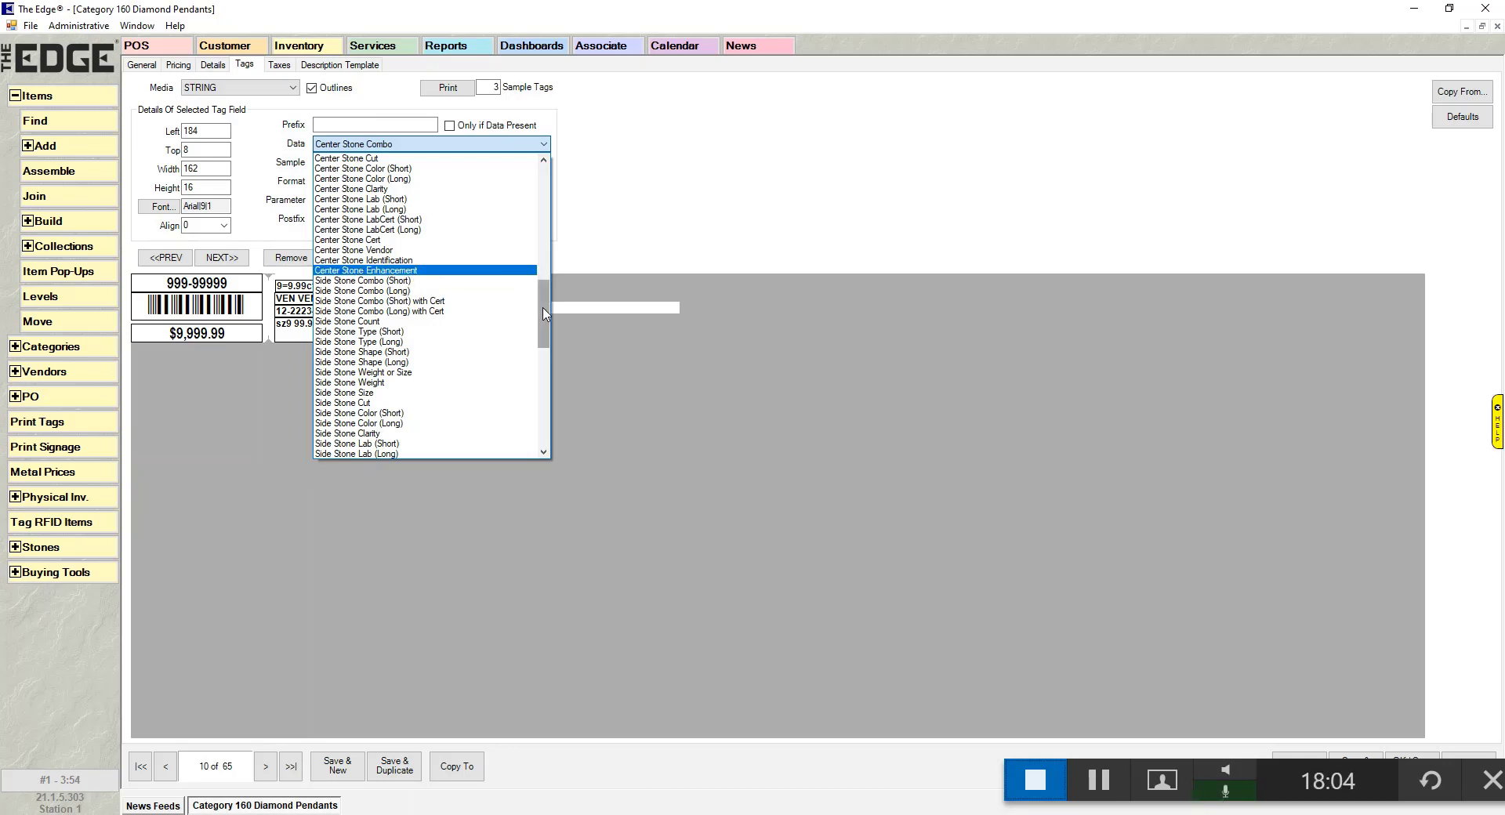
pyautogui.scroll(2, 541, 299)
pyautogui.scroll(3, 541, 299)
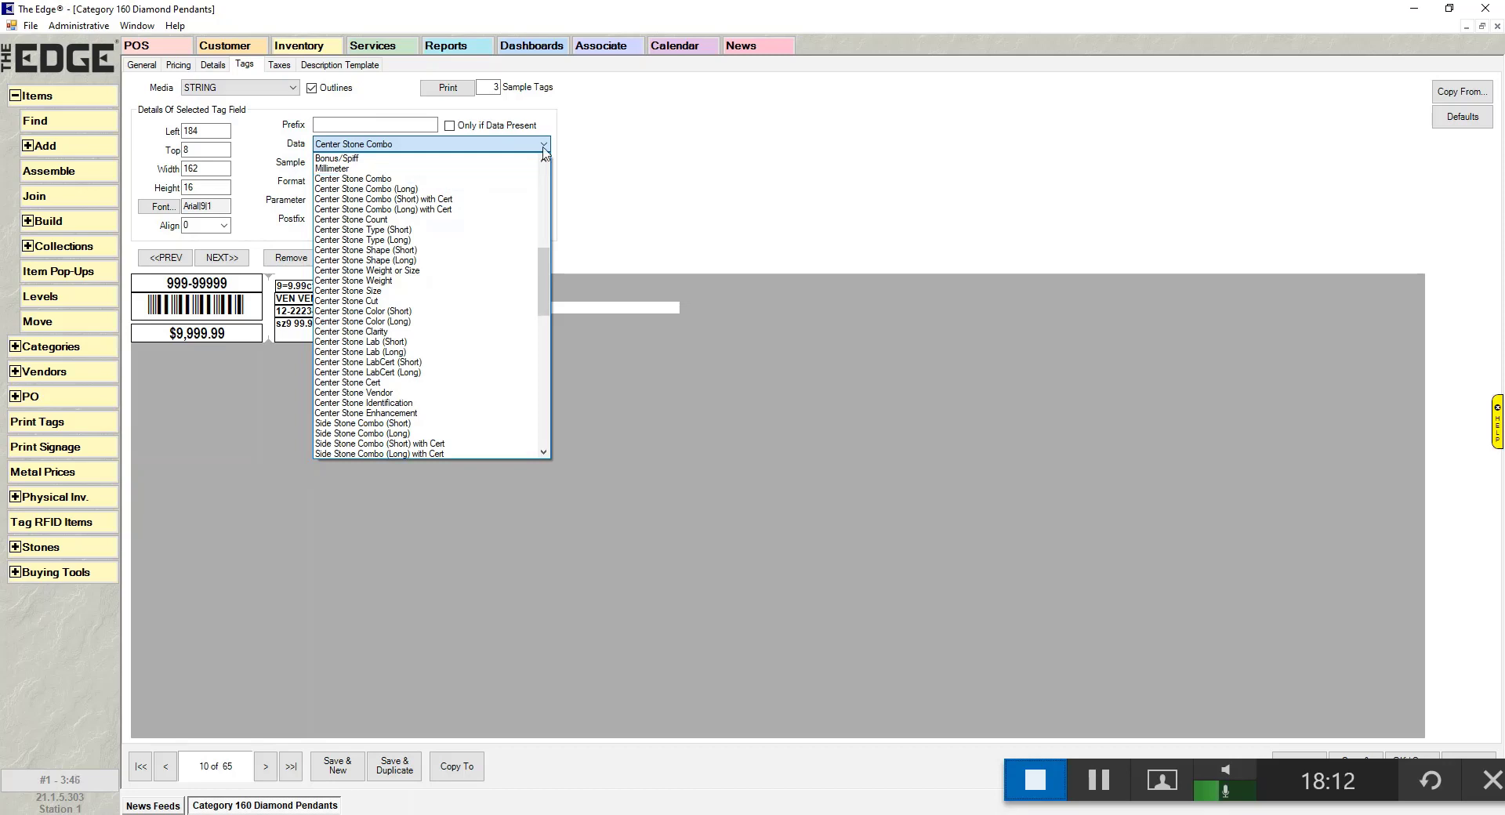
pyautogui.click(662, 157)
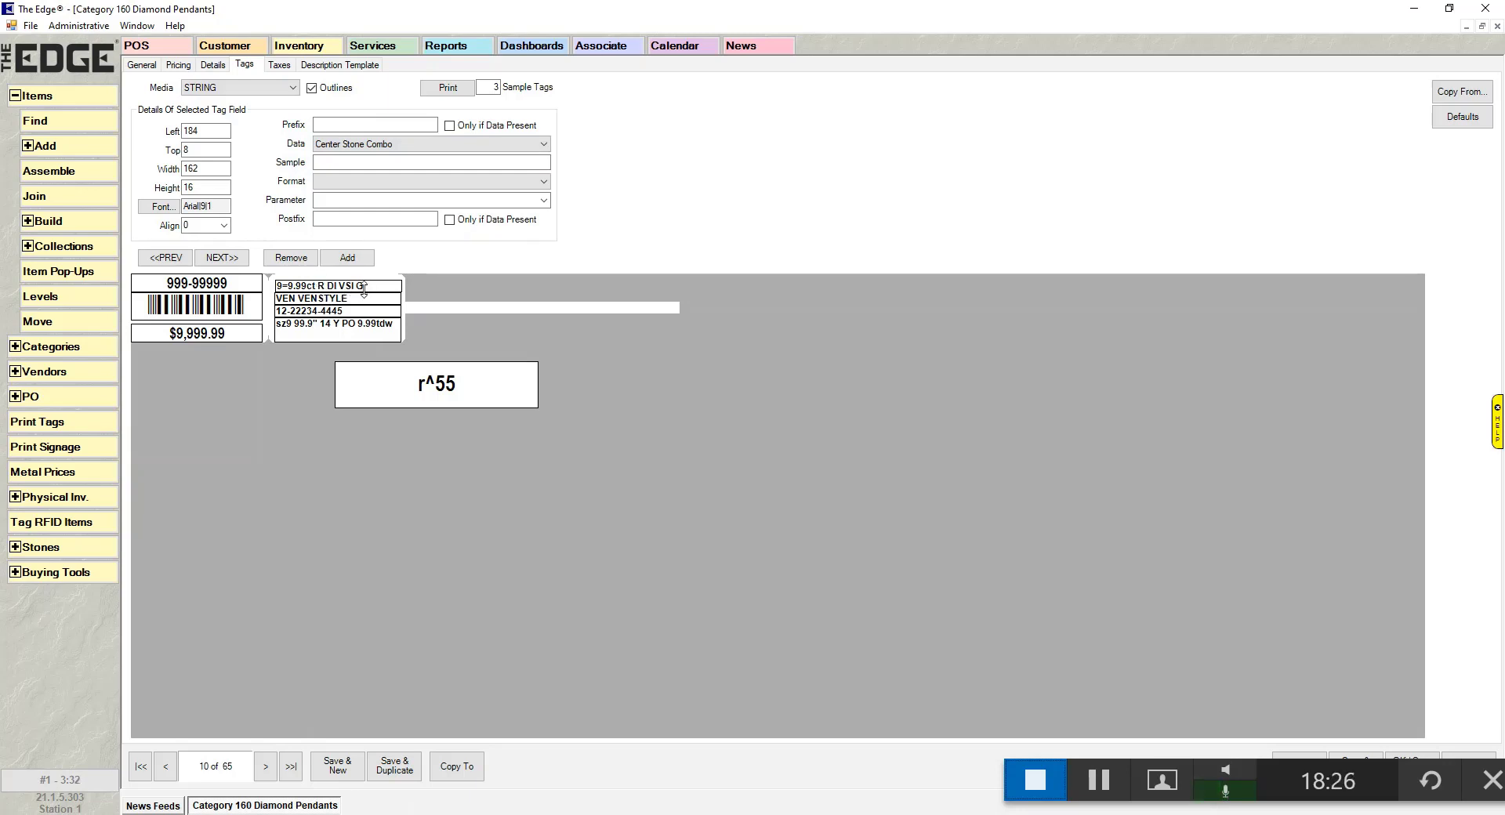
# - Switch the stone line to Center Stone Combo (Short) with Cert and resize it to 128×32
pyautogui.click(394, 145)
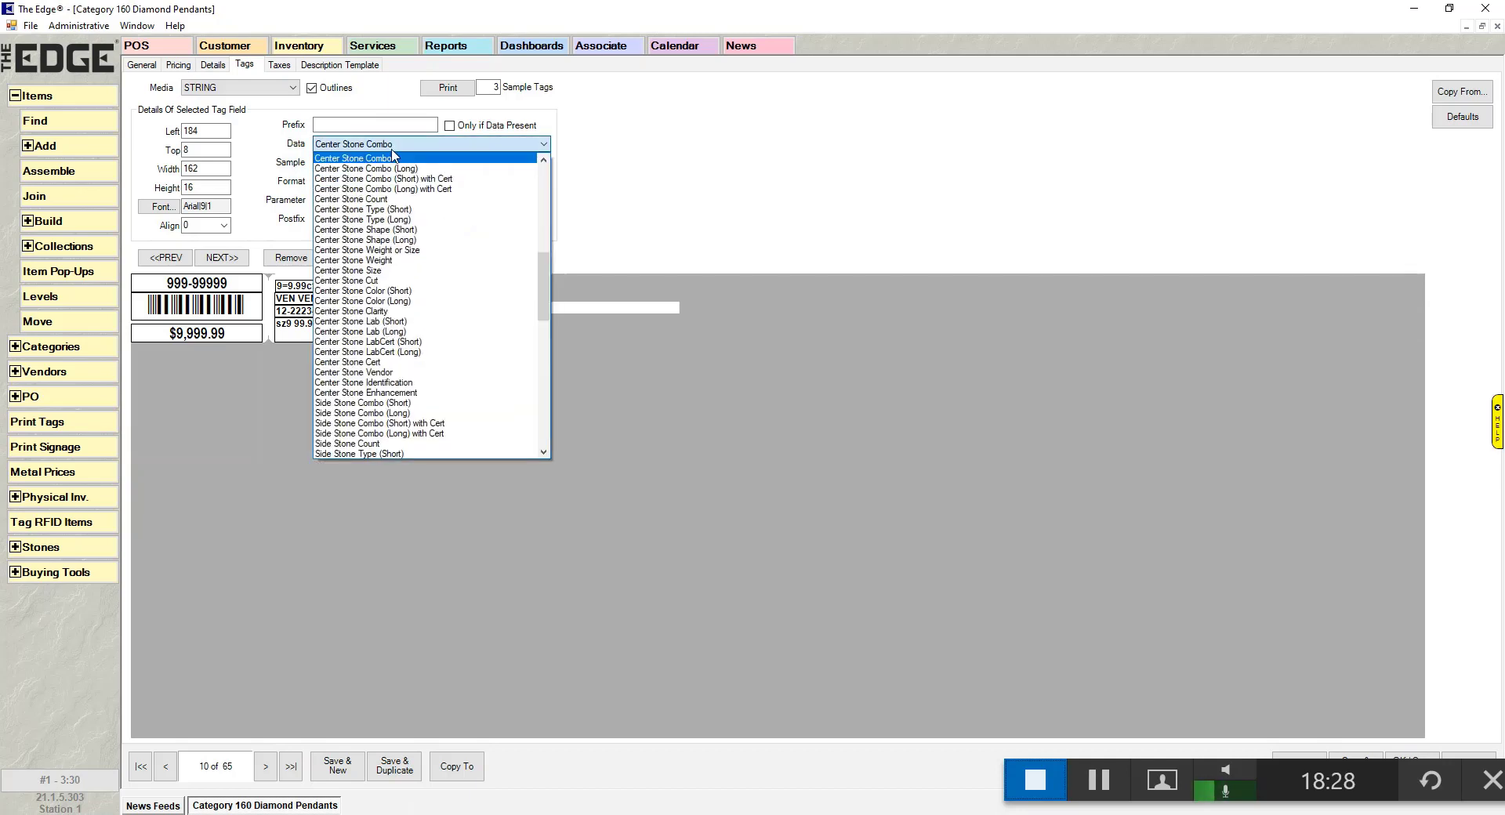
pyautogui.click(460, 180)
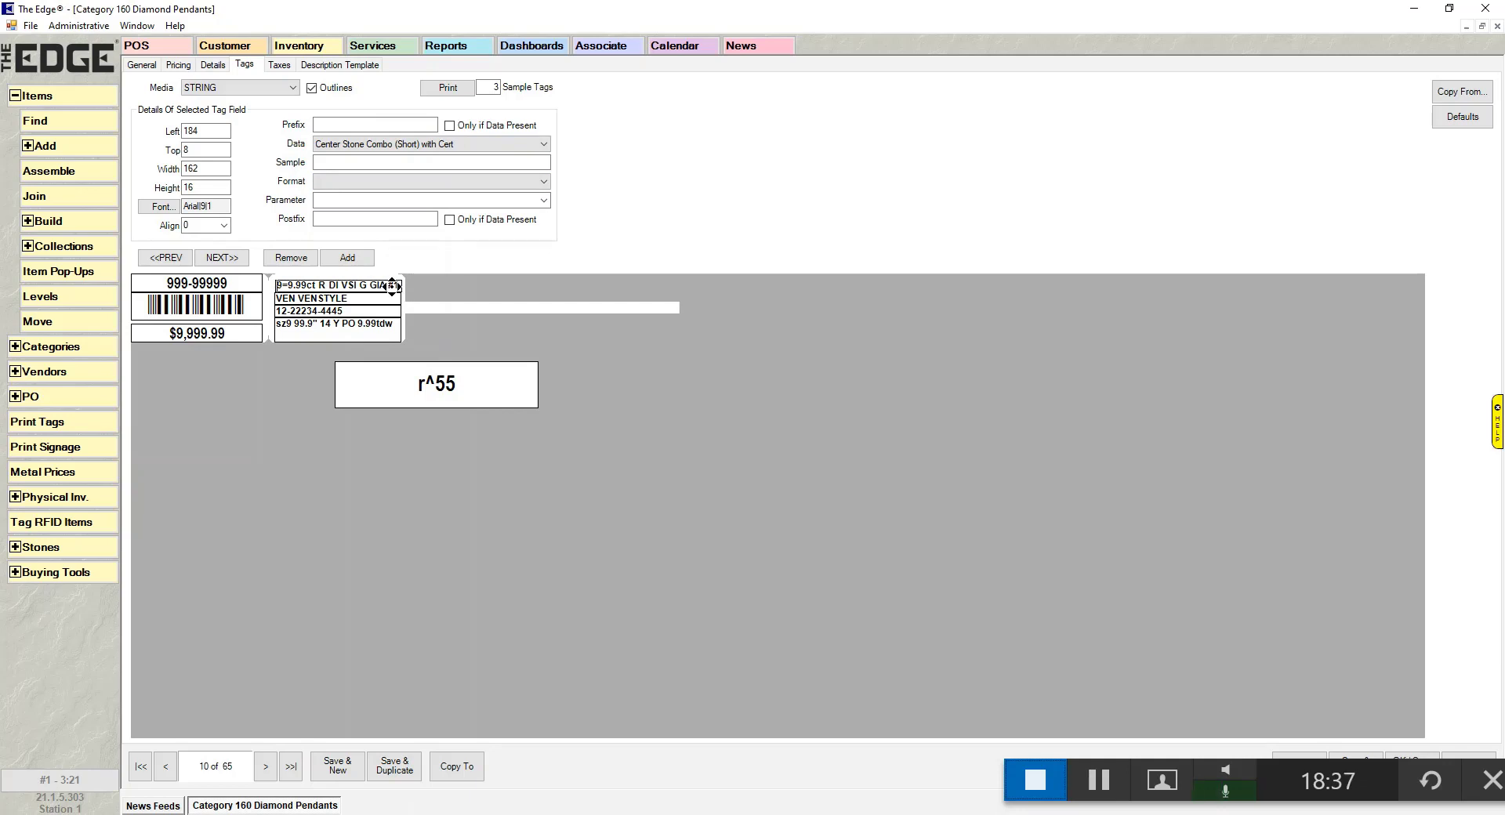
pyautogui.moveTo(392, 286); pyautogui.dragTo(388, 287)
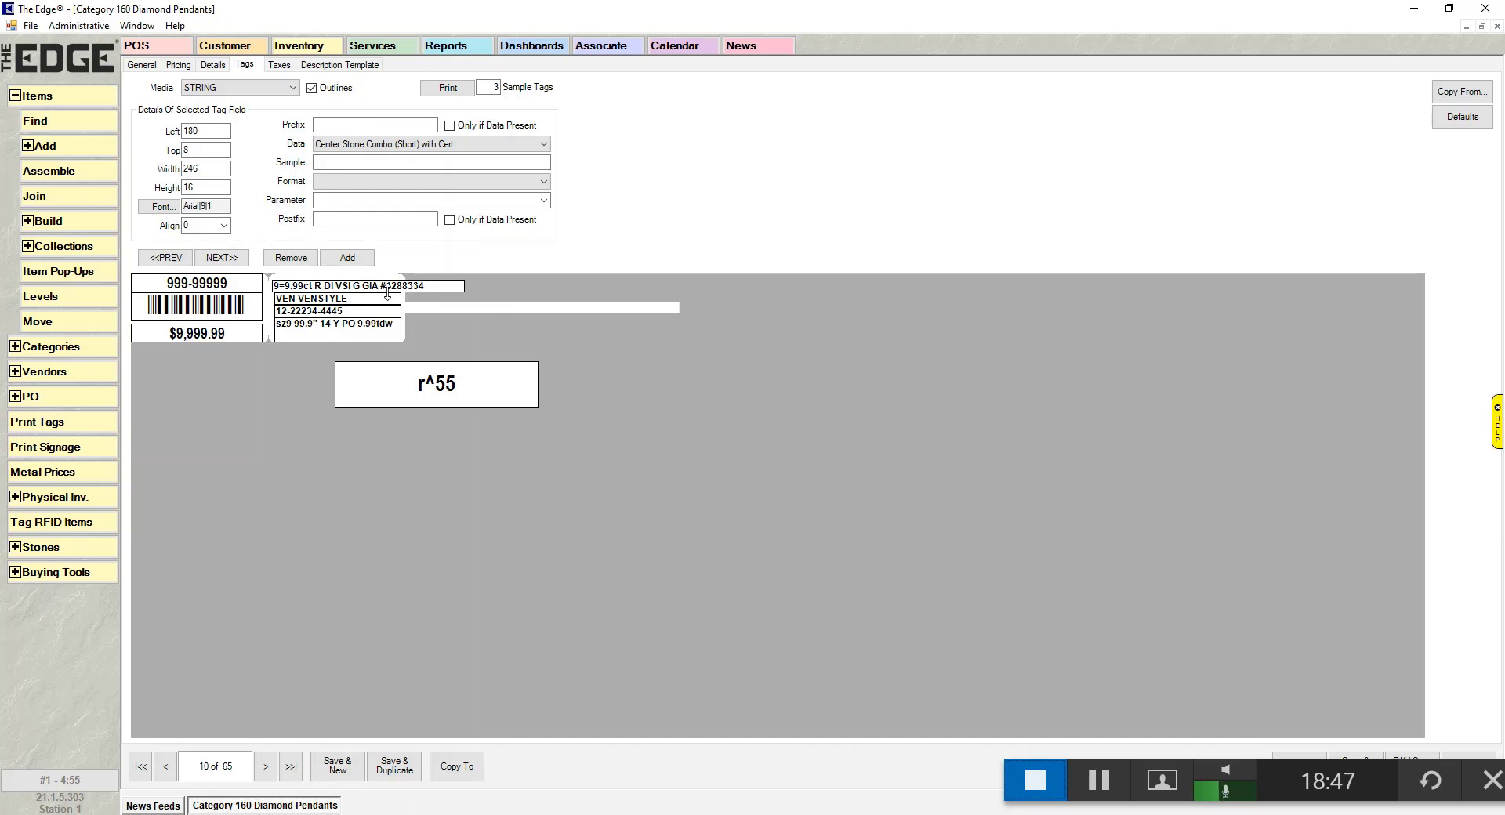
pyautogui.moveTo(388, 293)
pyautogui.mouseDown()
pyautogui.moveTo(415, 292)
pyautogui.moveTo(371, 296)
pyautogui.mouseUp()
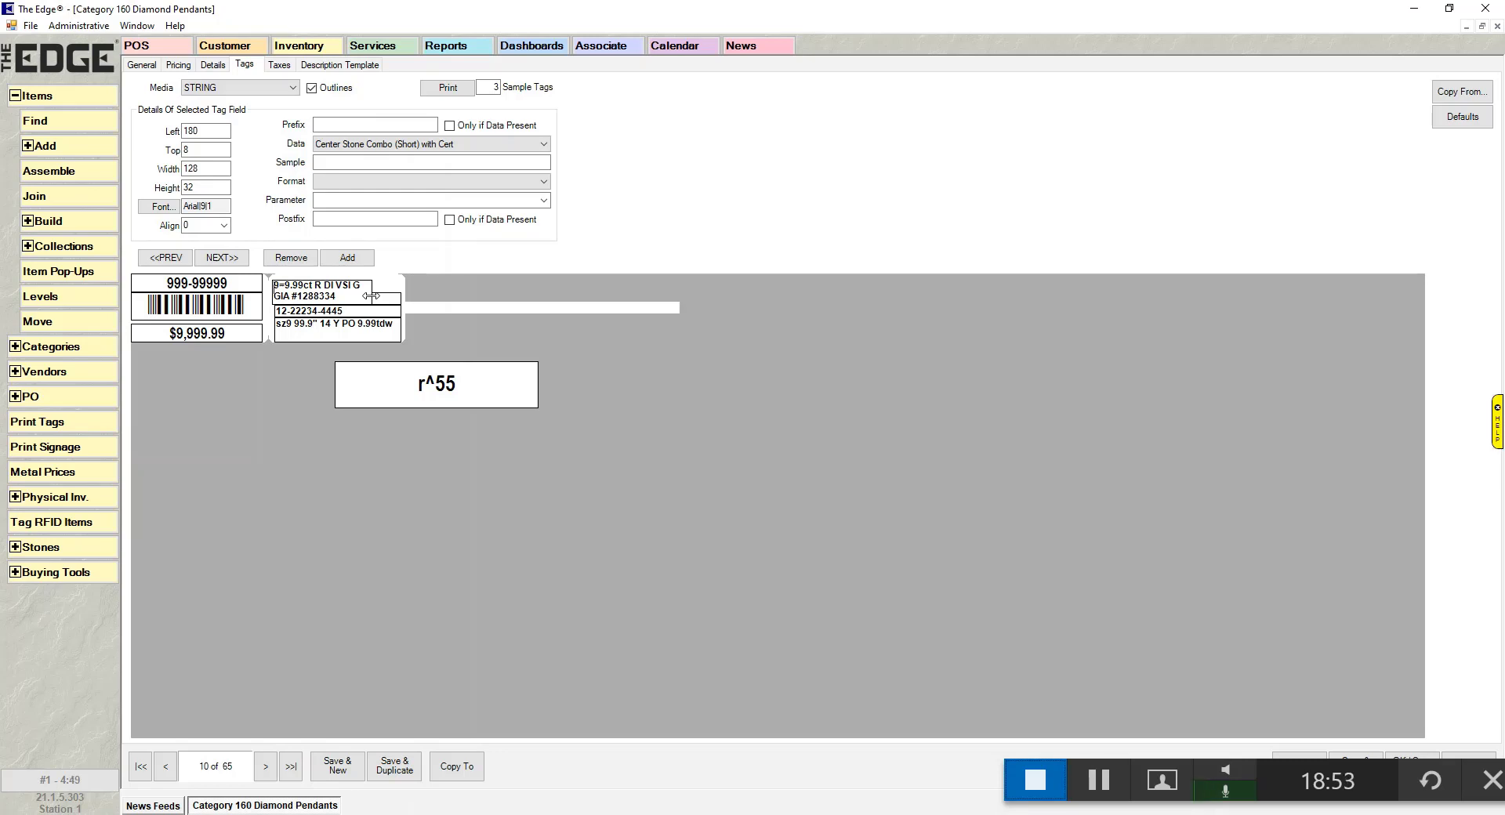
pyautogui.click(480, 144)
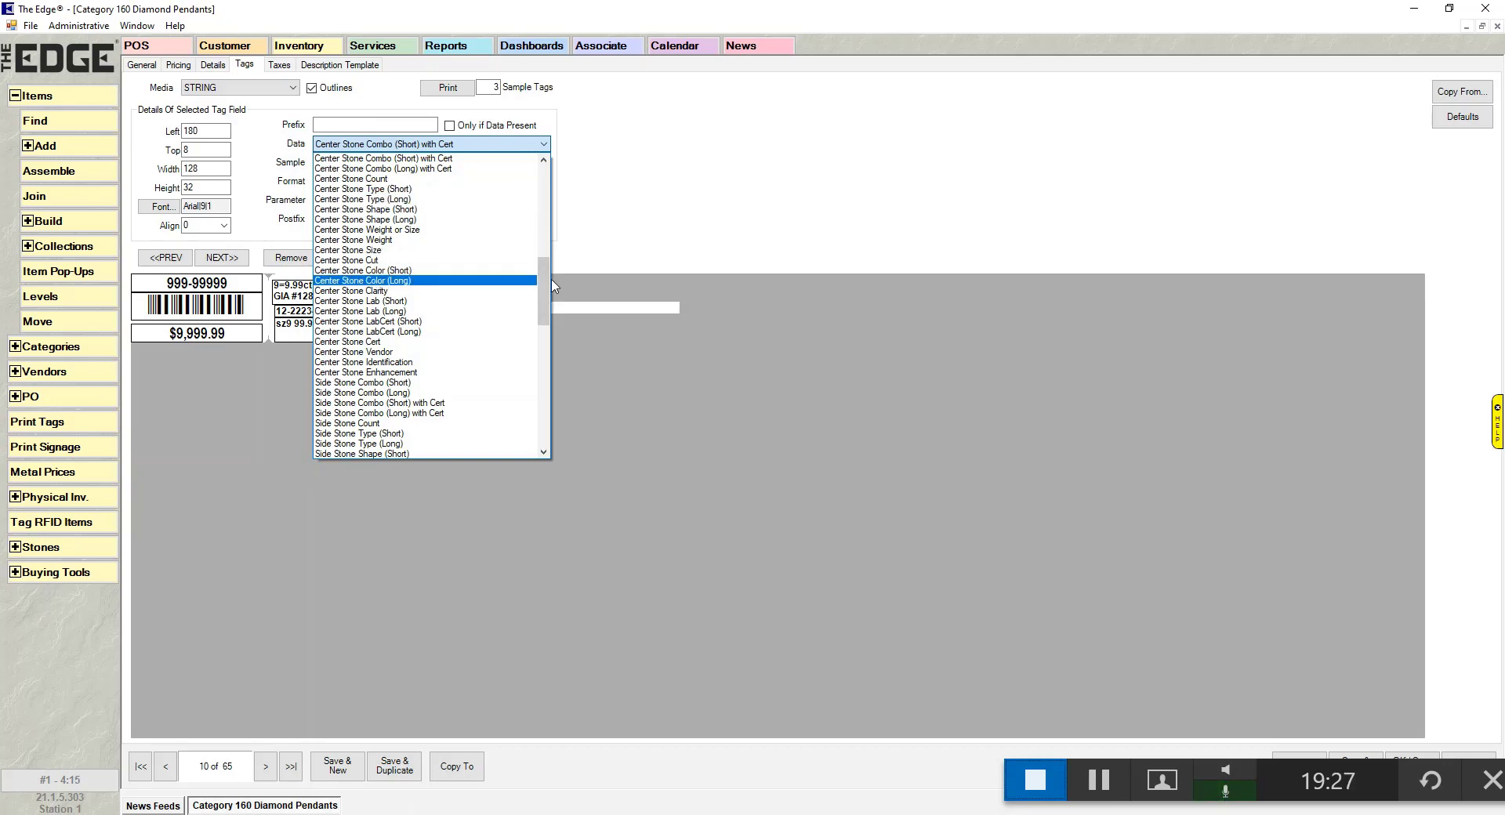
pyautogui.moveTo(546, 284); pyautogui.dragTo(546, 382)
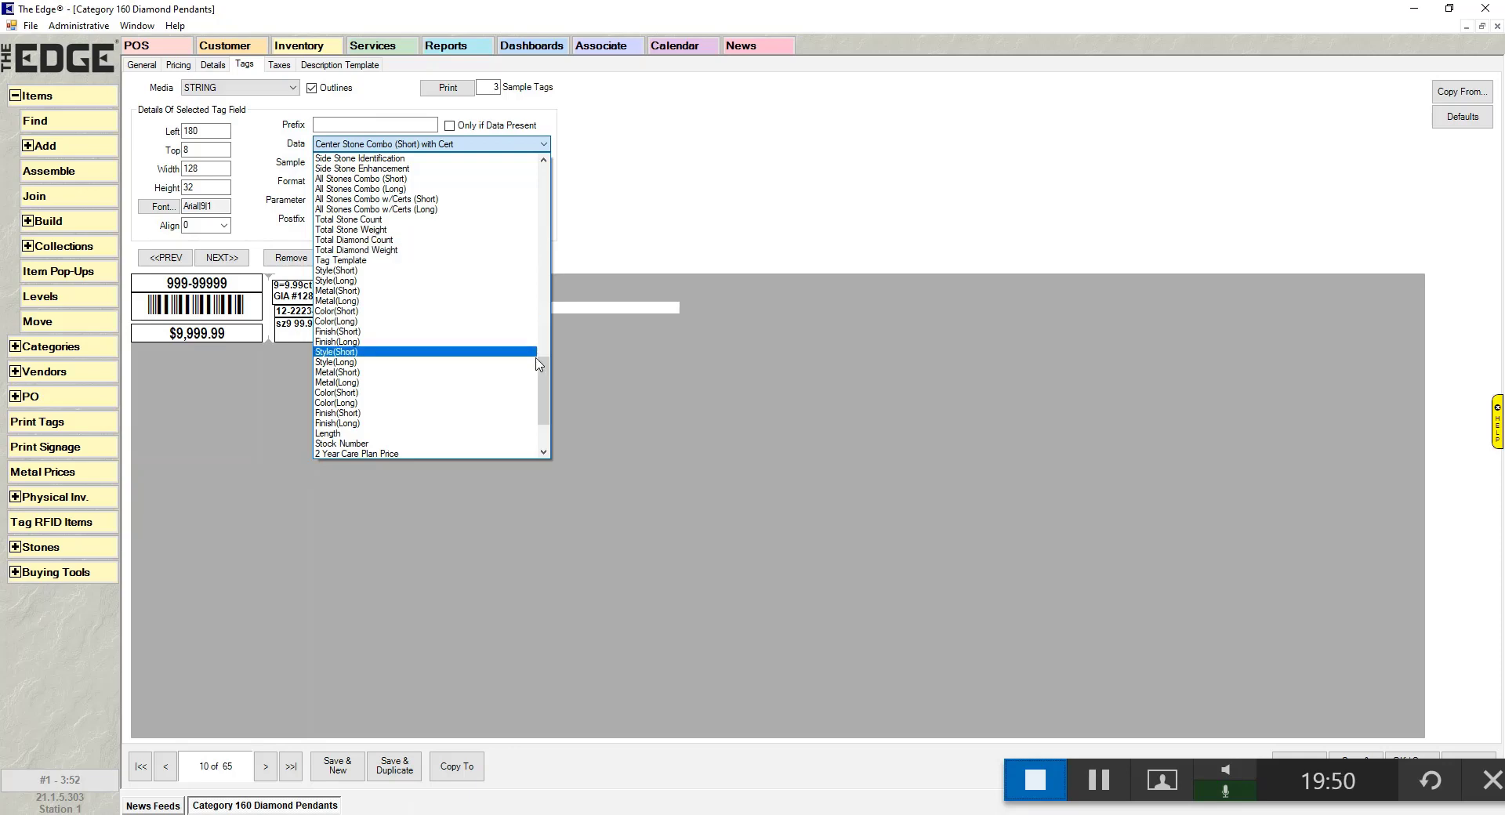
pyautogui.scroll(-3, 546, 392)
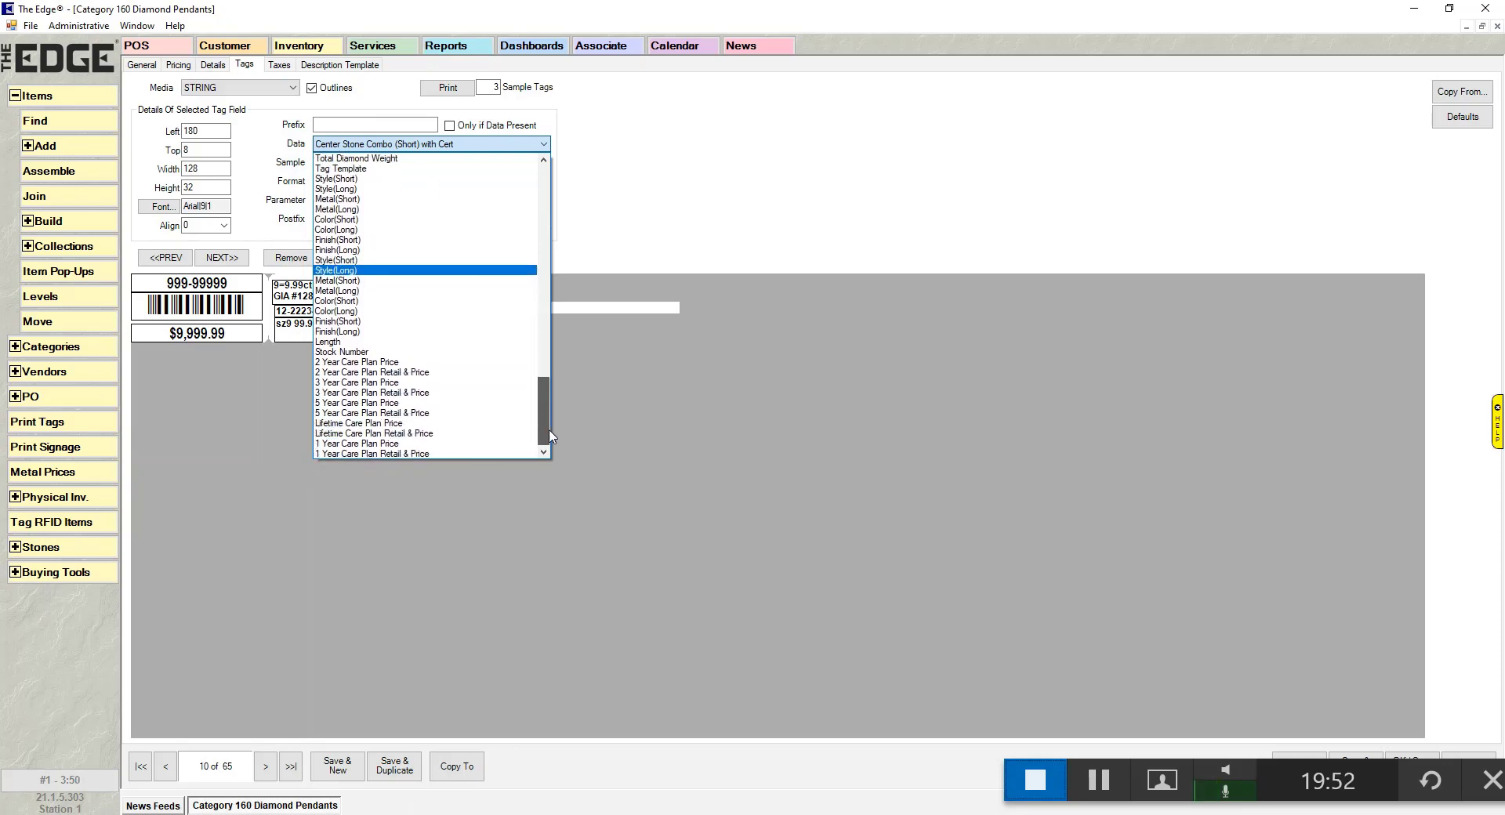
pyautogui.scroll(1, 546, 398)
pyautogui.scroll(4, 546, 398)
pyautogui.scroll(-6, 541, 406)
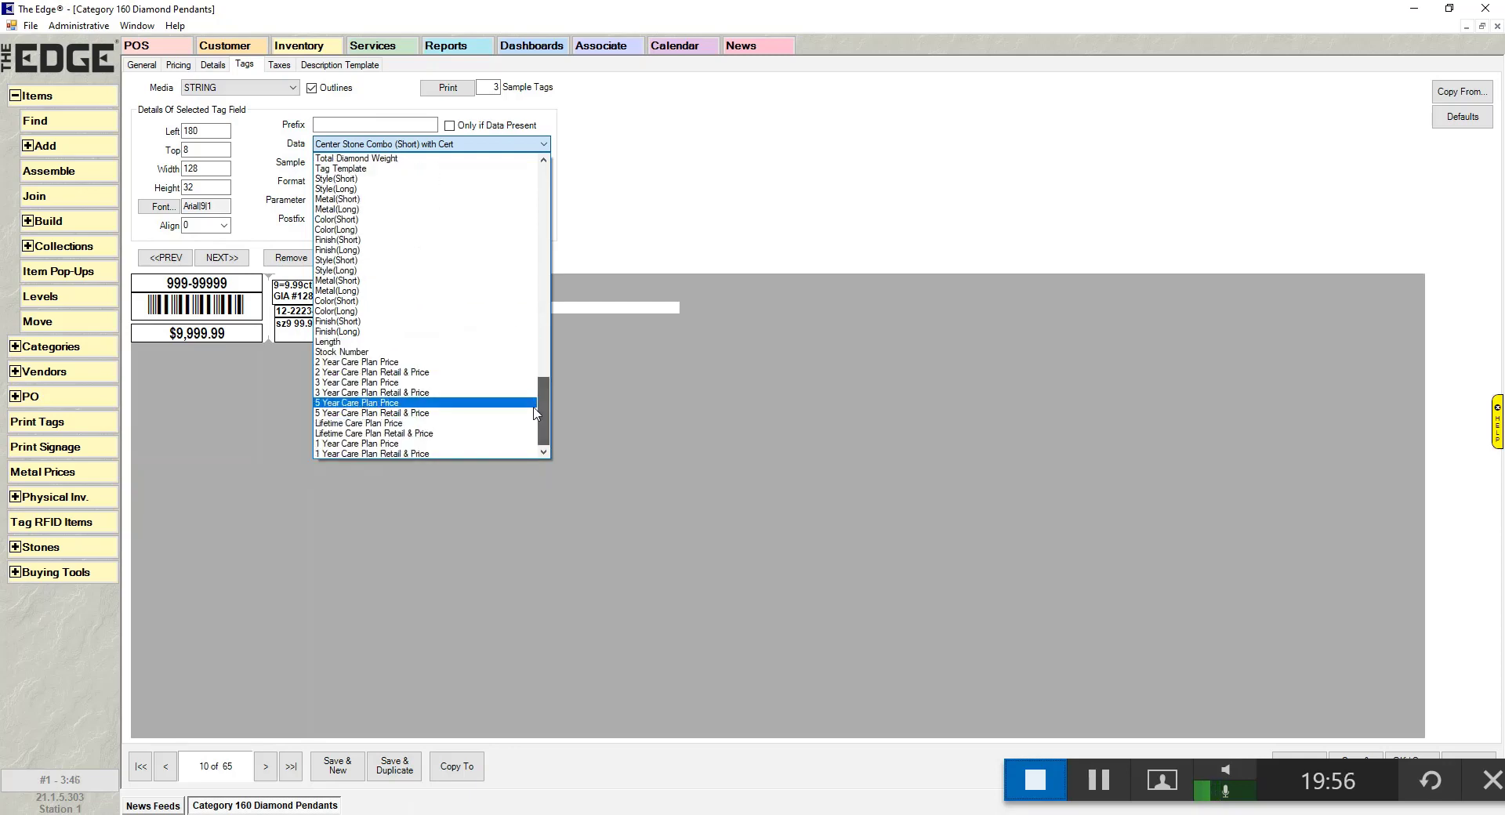
pyautogui.moveTo(548, 402); pyautogui.dragTo(518, 179)
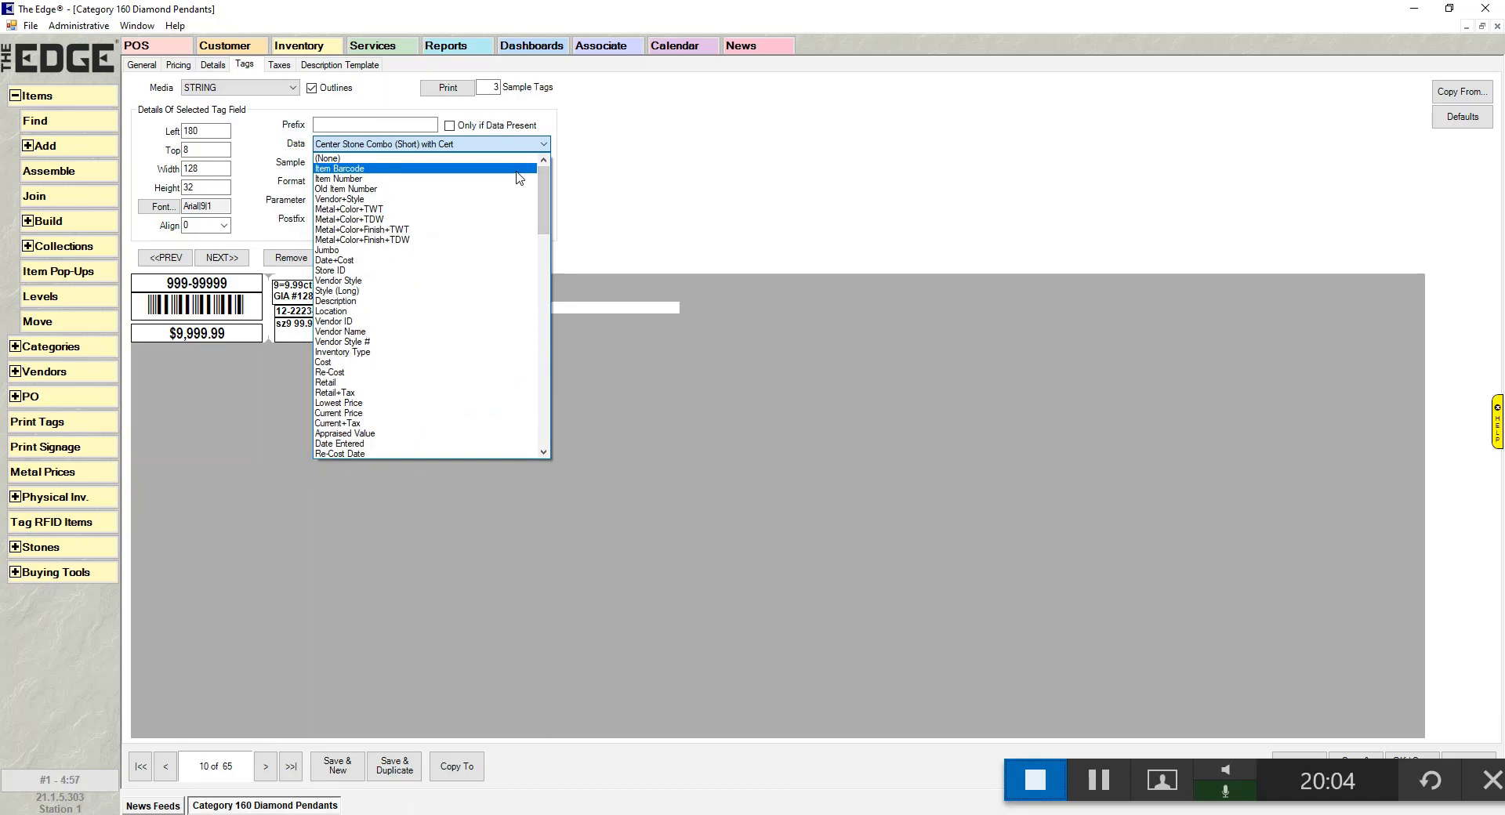
pyautogui.click(678, 218)
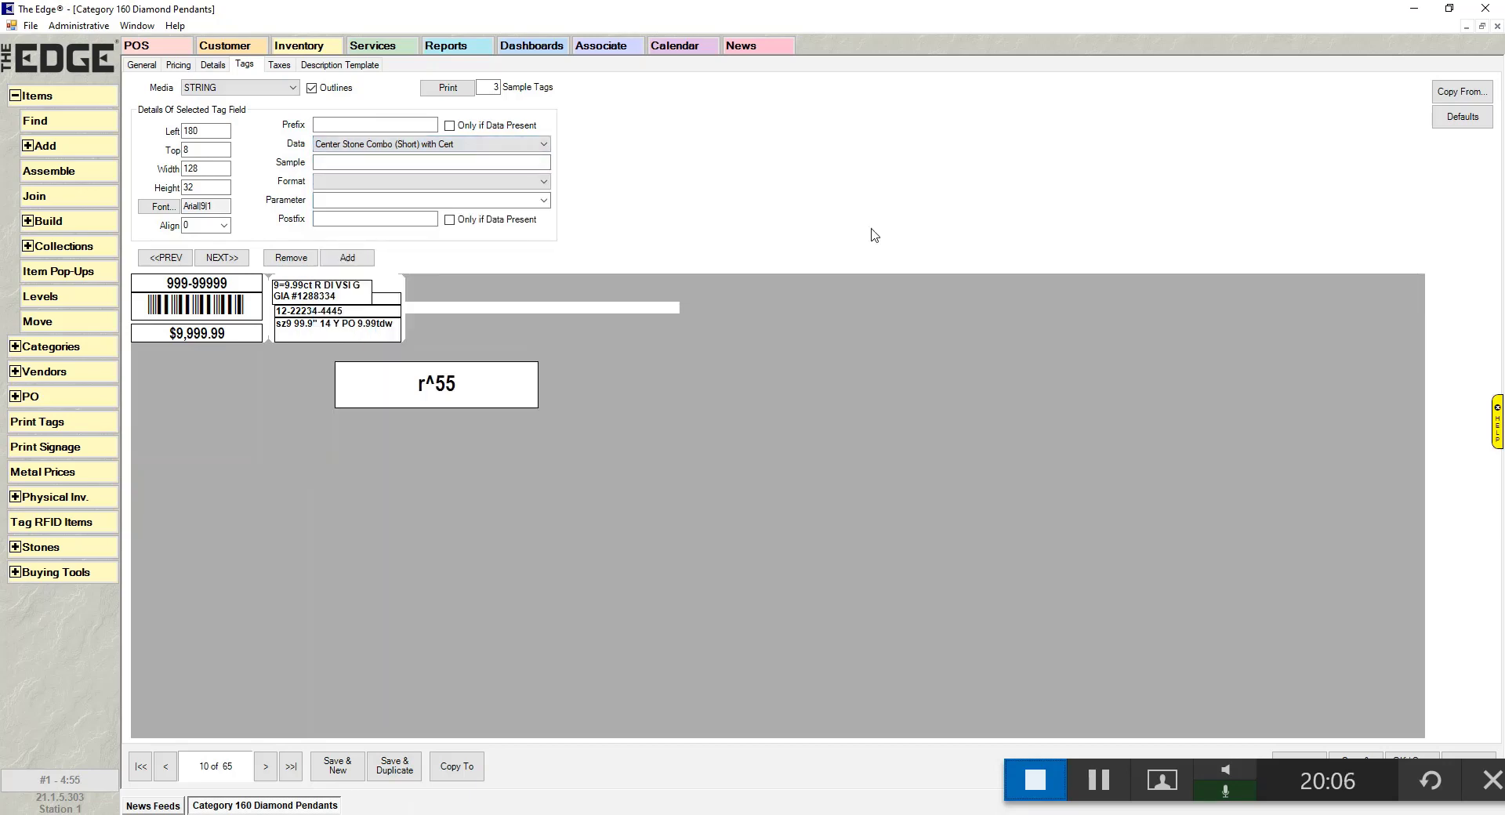